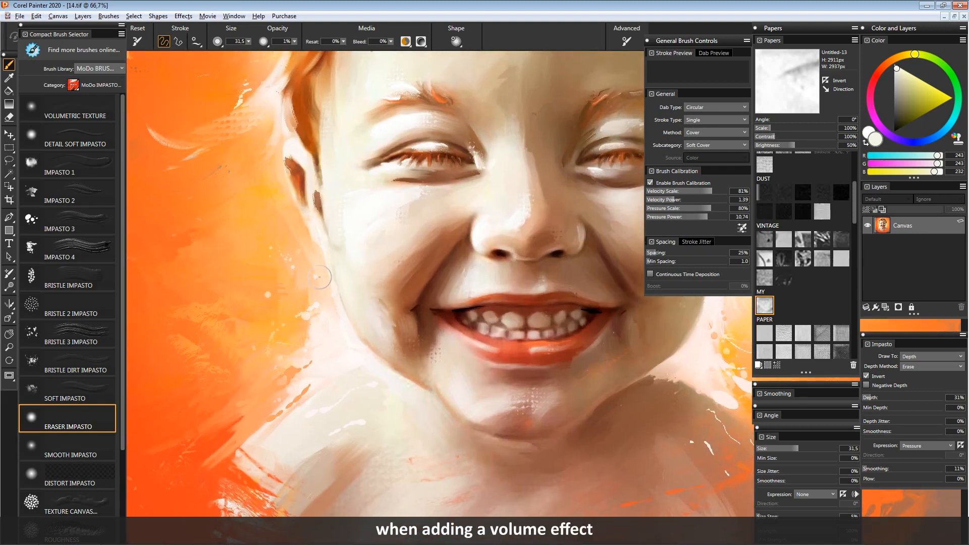
pyautogui.moveTo(311, 392); pyautogui.dragTo(291, 379)
pyautogui.click(398, 294)
pyautogui.moveTo(407, 260); pyautogui.dragTo(353, 337)
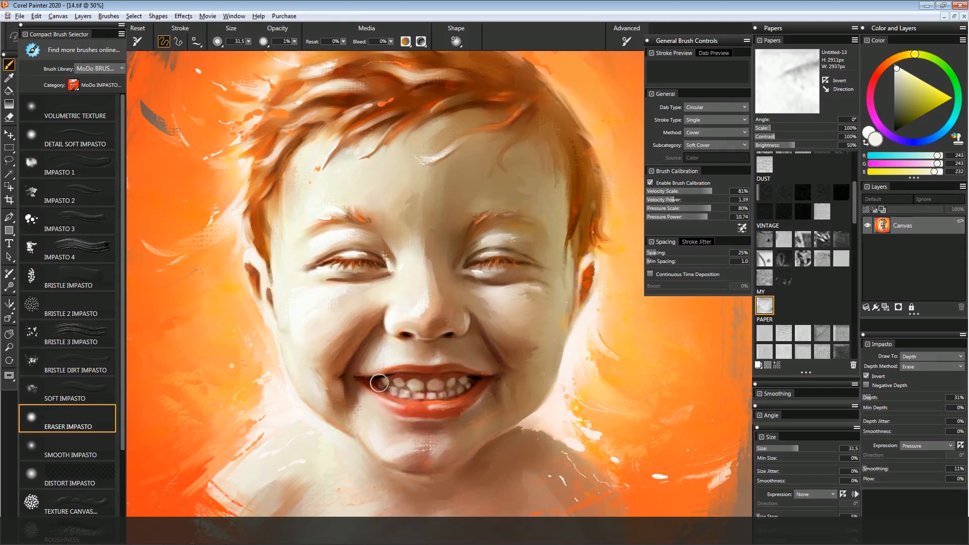
# - Switch to Photoshop and open the portrait file 14.tif in a floating document window
pyautogui.moveTo(225, 538)
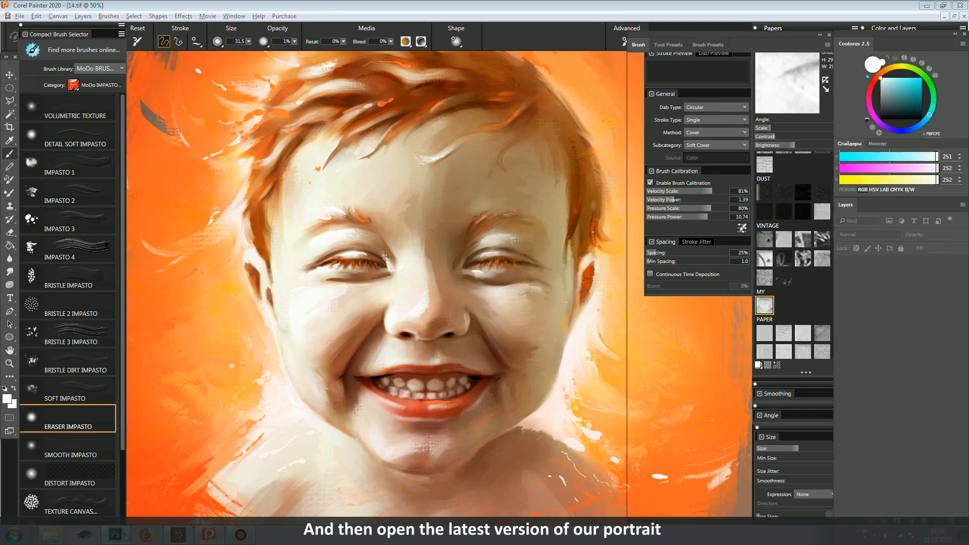
pyautogui.click(116, 534)
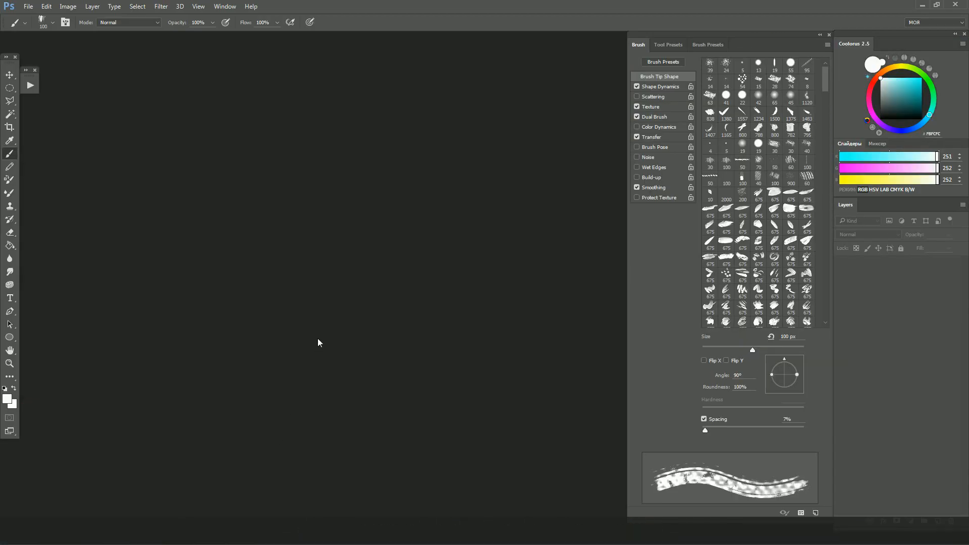
pyautogui.doubleClick(311, 309)
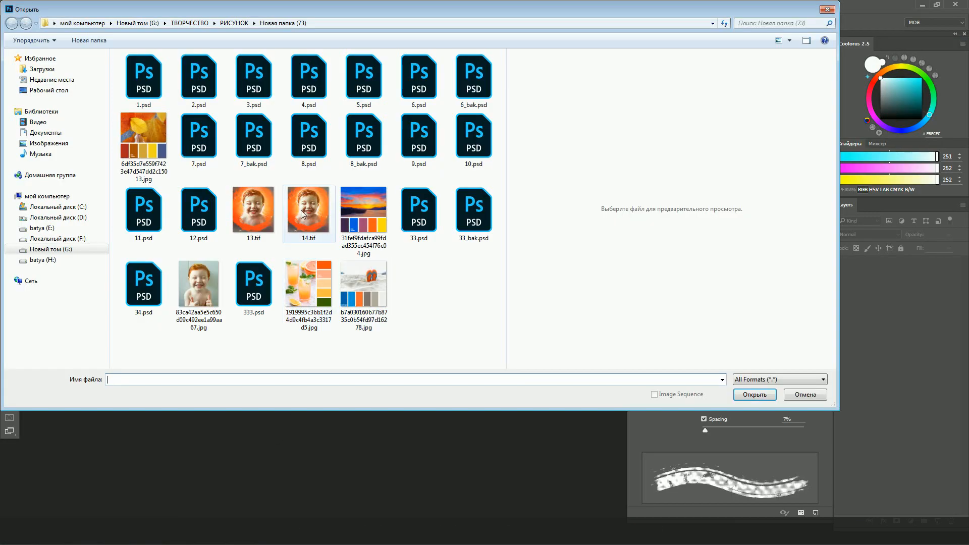
pyautogui.doubleClick(301, 213)
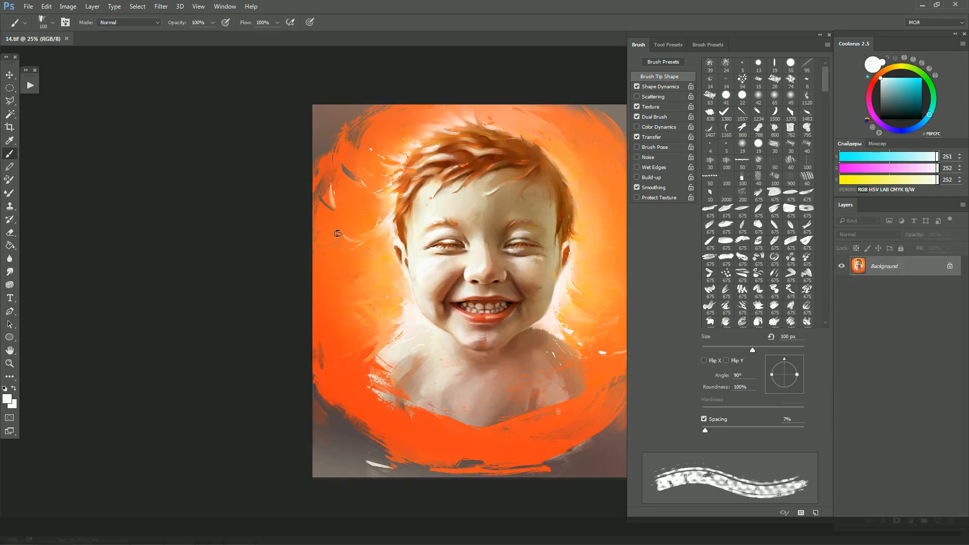
pyautogui.moveTo(50, 41); pyautogui.dragTo(71, 82)
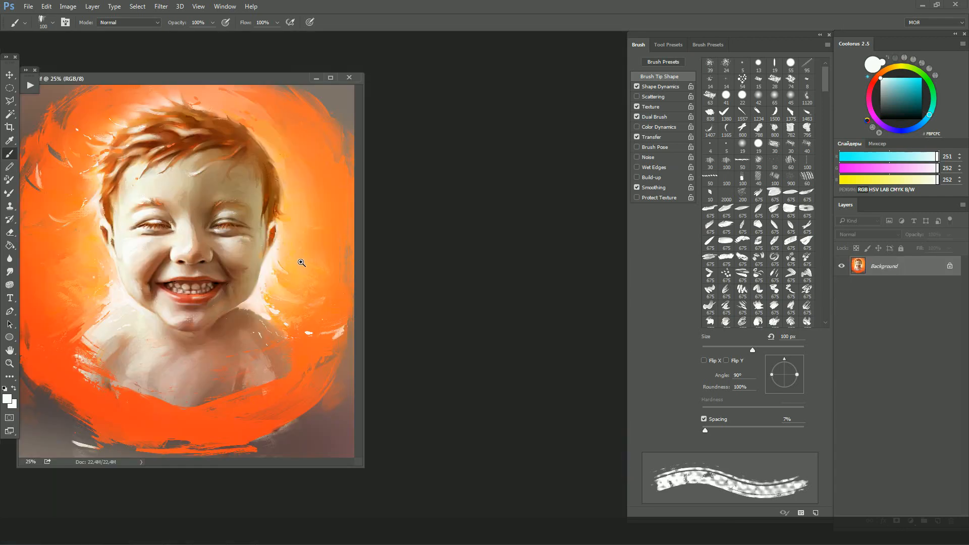
pyautogui.click(301, 262)
pyautogui.moveTo(265, 36); pyautogui.dragTo(383, 52)
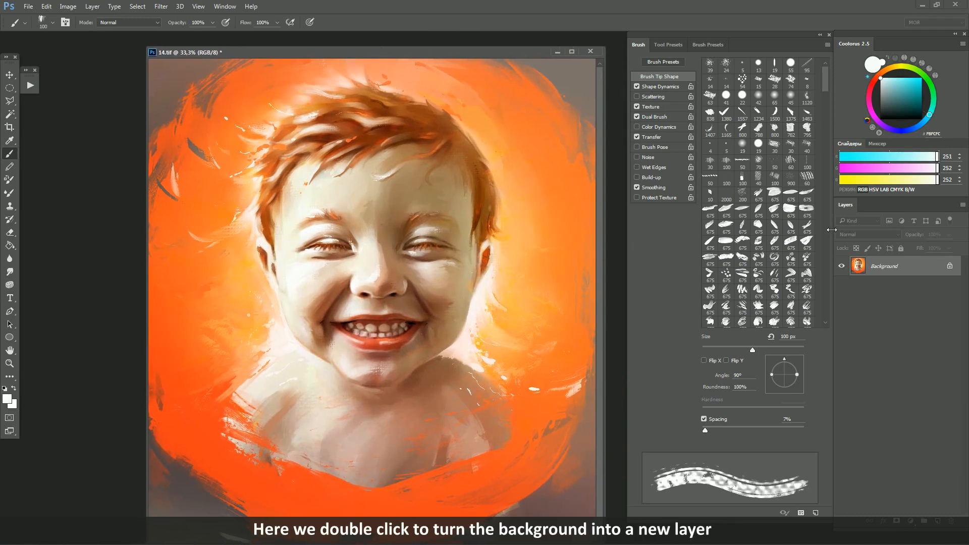
# - Convert the locked Background into a regular layer named Layer 0 and duplicate it
pyautogui.doubleClick(875, 267)
pyautogui.click(530, 175)
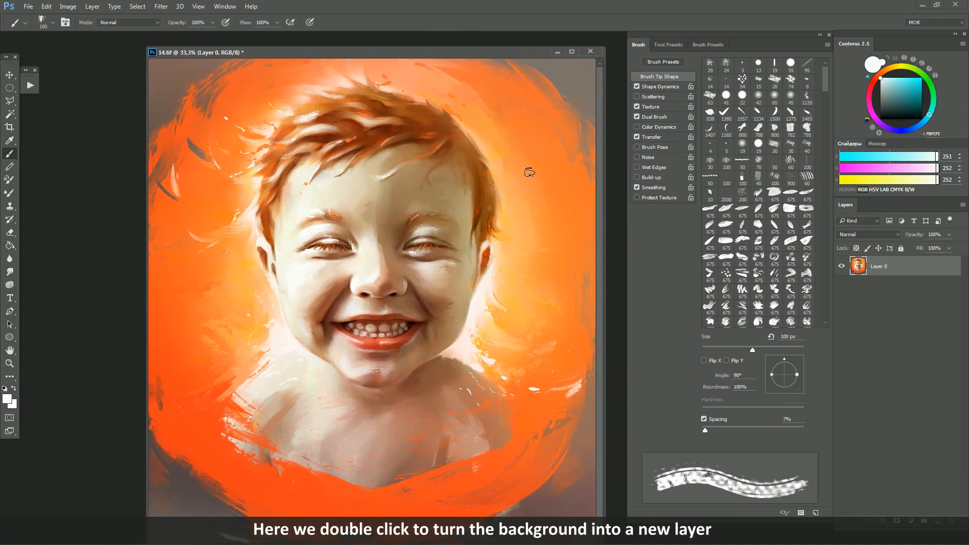
pyautogui.hotkey('ctrl', 'j')
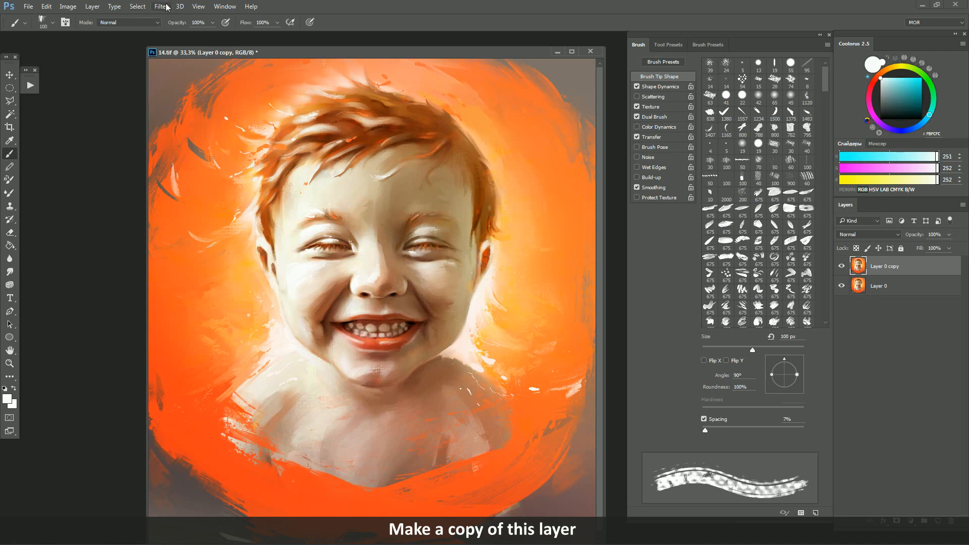
# - Apply a Gaussian Blur with a 1.2-pixel radius to the duplicated portrait layer
pyautogui.click(161, 6)
pyautogui.moveTo(192, 127)
pyautogui.moveTo(164, 118)
pyautogui.click(121, 156)
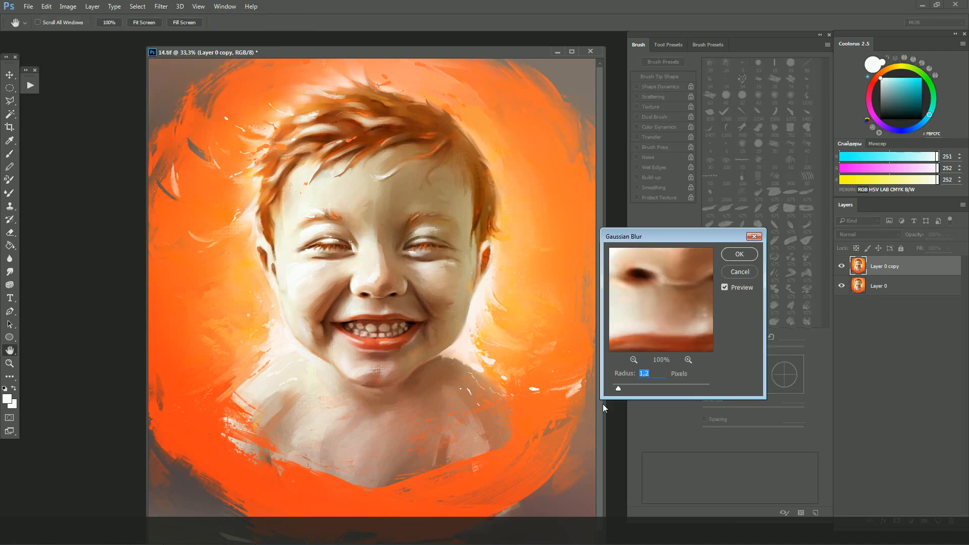
pyautogui.keyDown('ctrl'); pyautogui.click(437, 273); pyautogui.keyUp('ctrl')
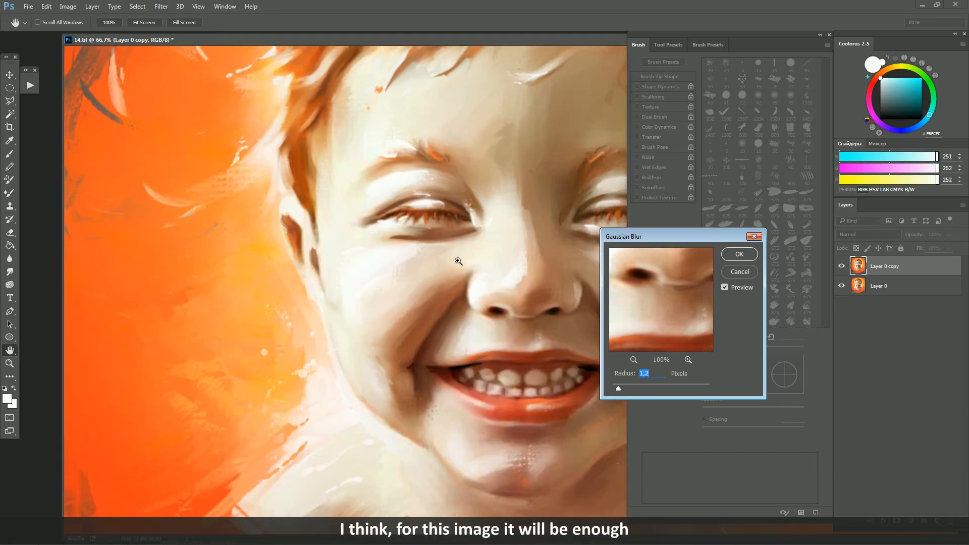
pyautogui.keyDown('ctrl'); pyautogui.click(459, 262); pyautogui.keyUp('ctrl')
pyautogui.moveTo(476, 251); pyautogui.dragTo(201, 210)
pyautogui.moveTo(325, 288); pyautogui.dragTo(368, 235)
pyautogui.keyDown('alt'); pyautogui.click(405, 213); pyautogui.keyUp('alt')
pyautogui.keyDown('alt'); pyautogui.click(406, 213); pyautogui.keyUp('alt')
pyautogui.keyDown('alt'); pyautogui.click(405, 213); pyautogui.keyUp('alt')
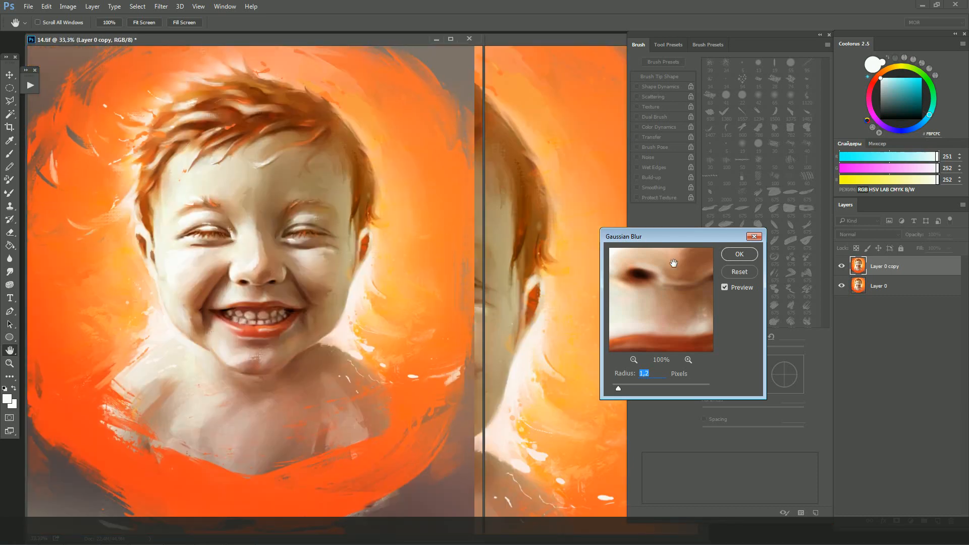
pyautogui.press('Return')
pyautogui.moveTo(241, 39); pyautogui.dragTo(334, 62)
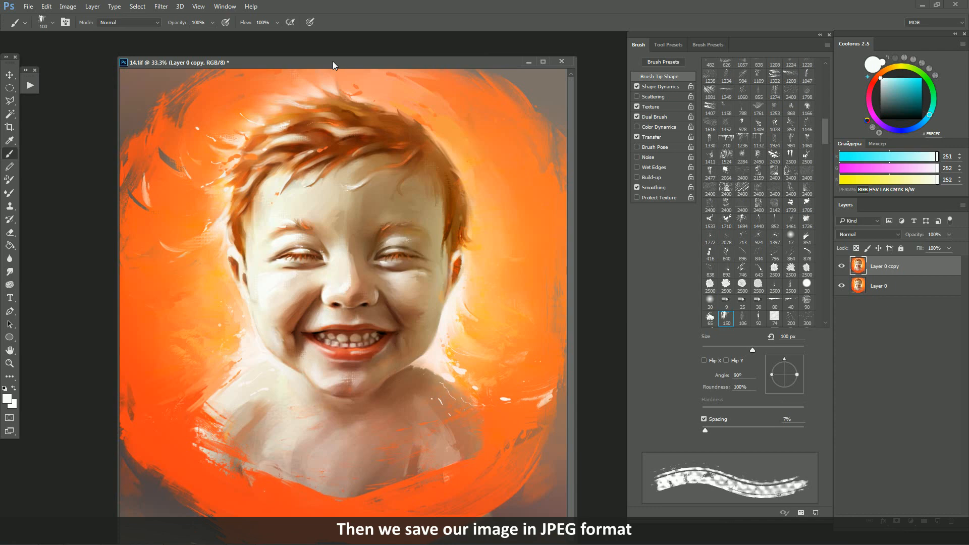
# - Save the blurred portrait as a JPEG file named чб at quality 12 (Maximum), Baseline ("Standard")
pyautogui.hotkey('ctrl', 'shift', 's')
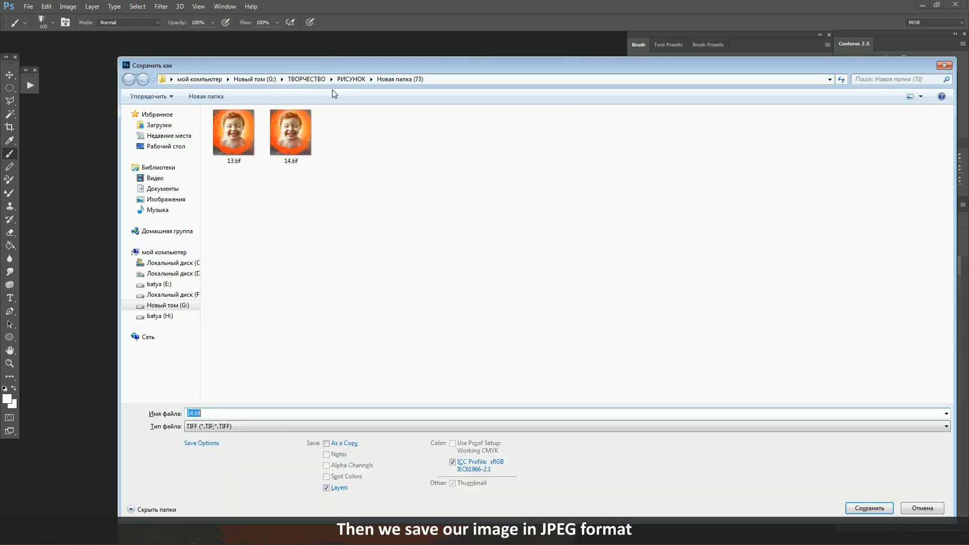
pyautogui.click(240, 427)
pyautogui.click(329, 325)
pyautogui.write('ч')
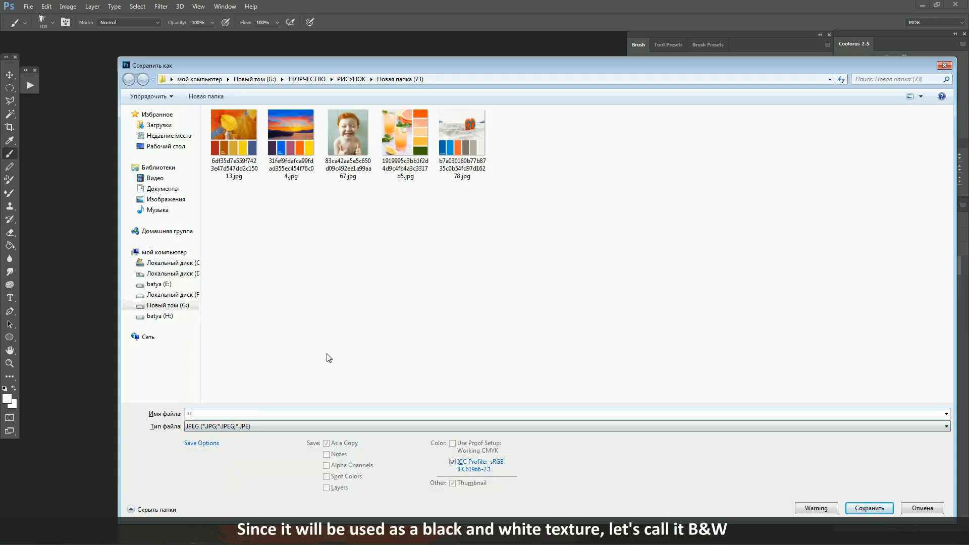
pyautogui.click(880, 512)
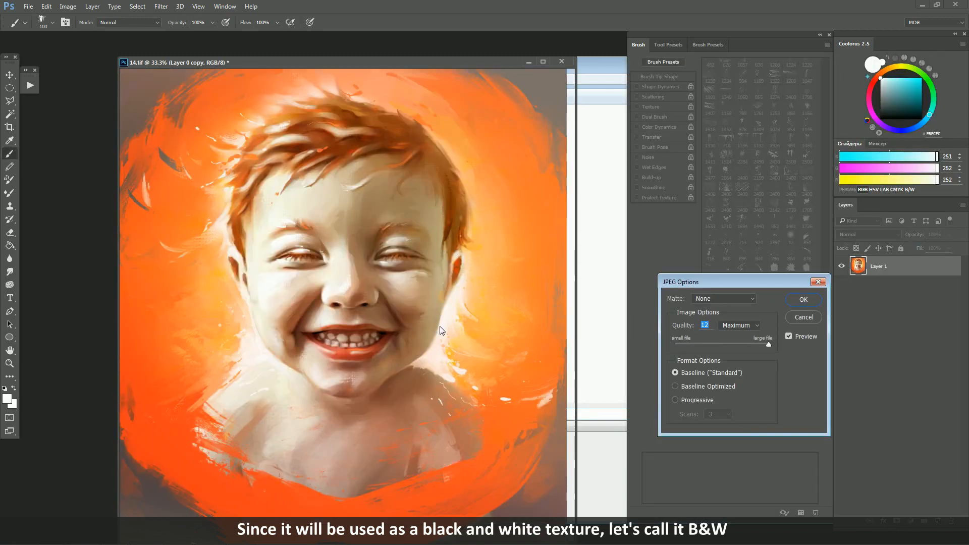
pyautogui.click(801, 299)
pyautogui.moveTo(474, 61); pyautogui.dragTo(495, 44)
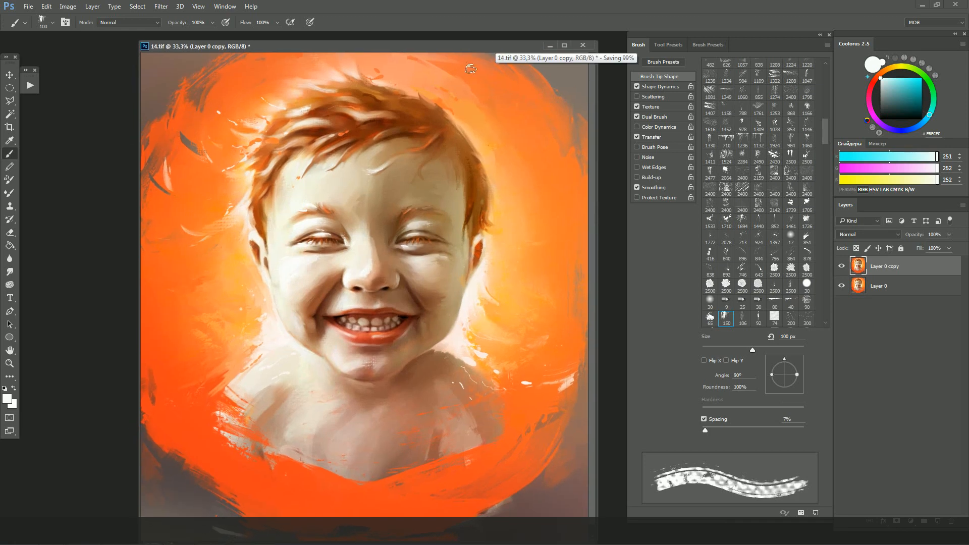
# - Switch to Corel Painter and open чб.jpg
pyautogui.moveTo(211, 535)
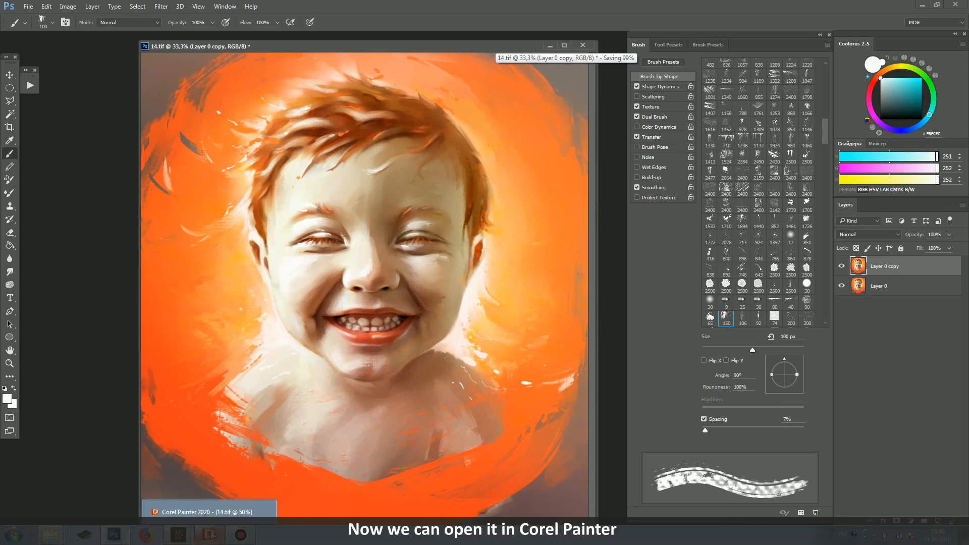
pyautogui.click(211, 535)
pyautogui.hotkey('ctrl', 'o')
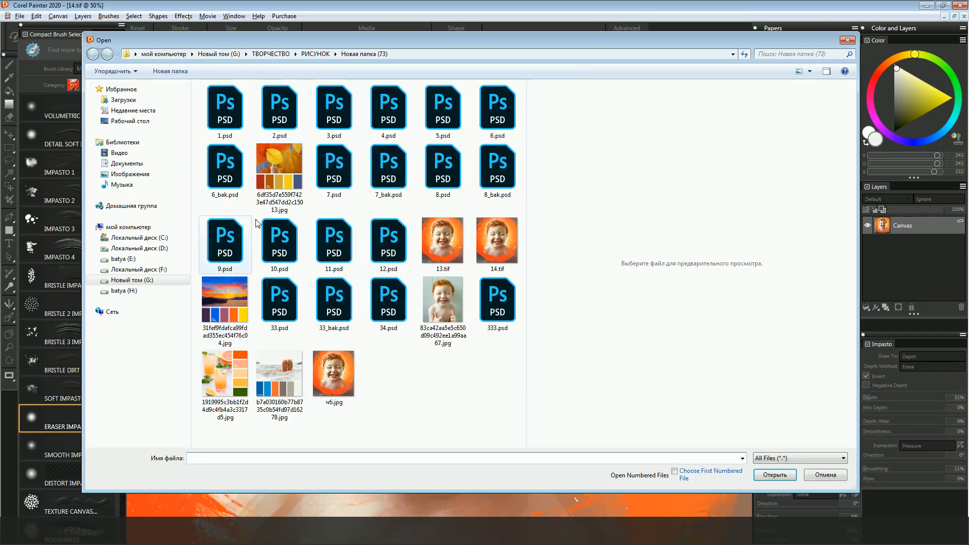
pyautogui.click(340, 370)
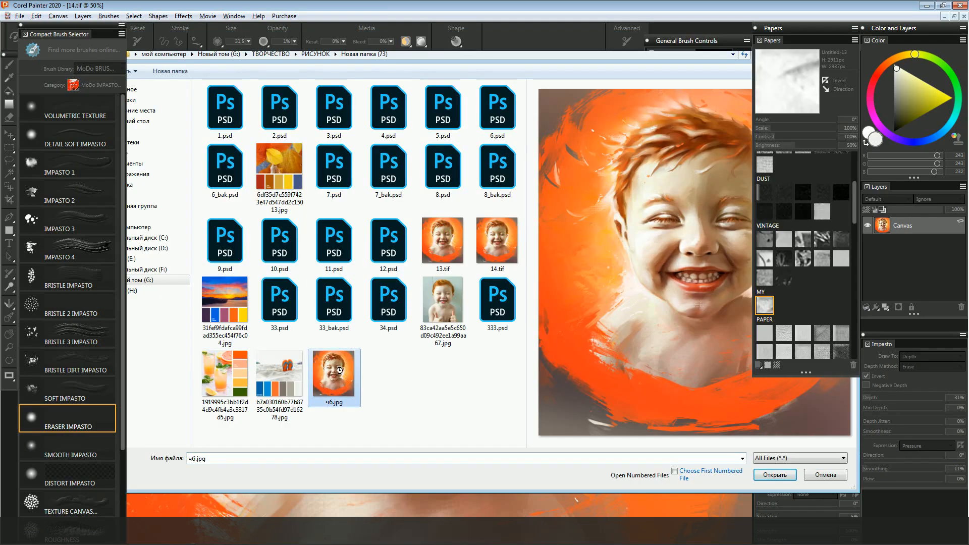
pyautogui.doubleClick(340, 370)
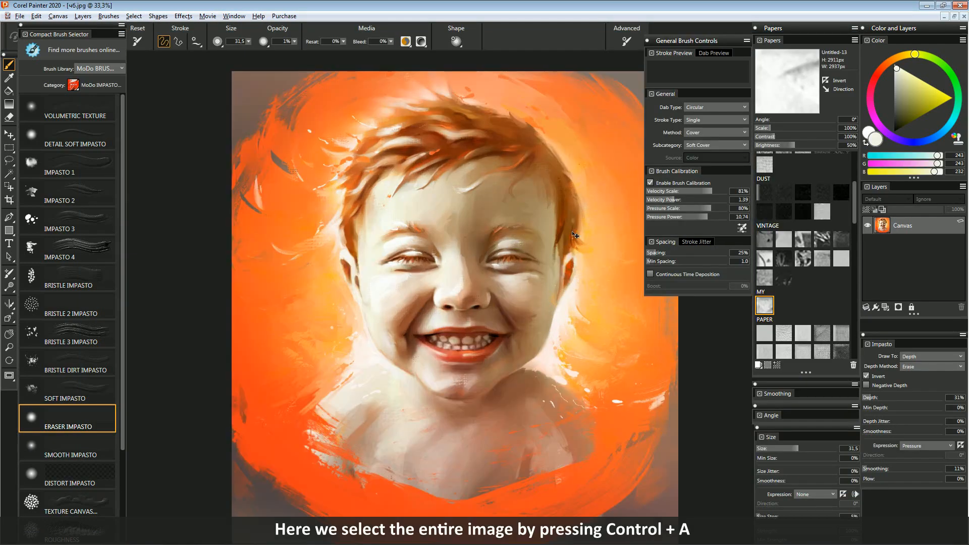
# - Capture the entire image as a paper texture named Untitled with a crossfade of 16, and clear the selection
pyautogui.hotkey('ctrl', 'a')
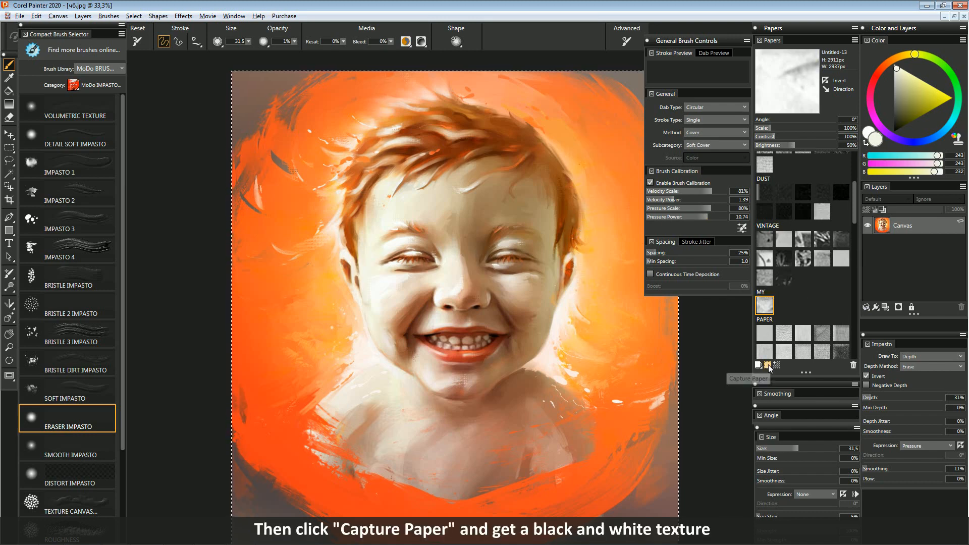
pyautogui.click(767, 365)
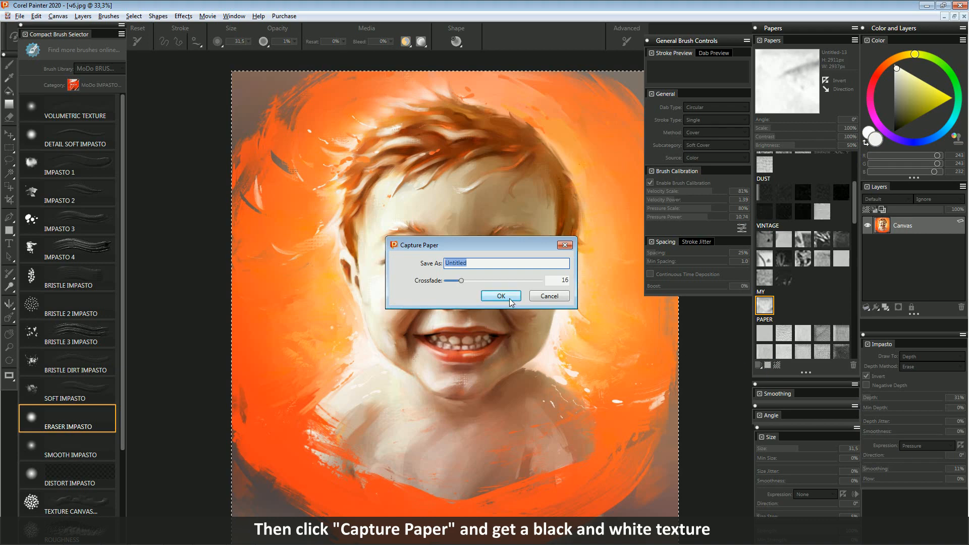
pyautogui.click(501, 296)
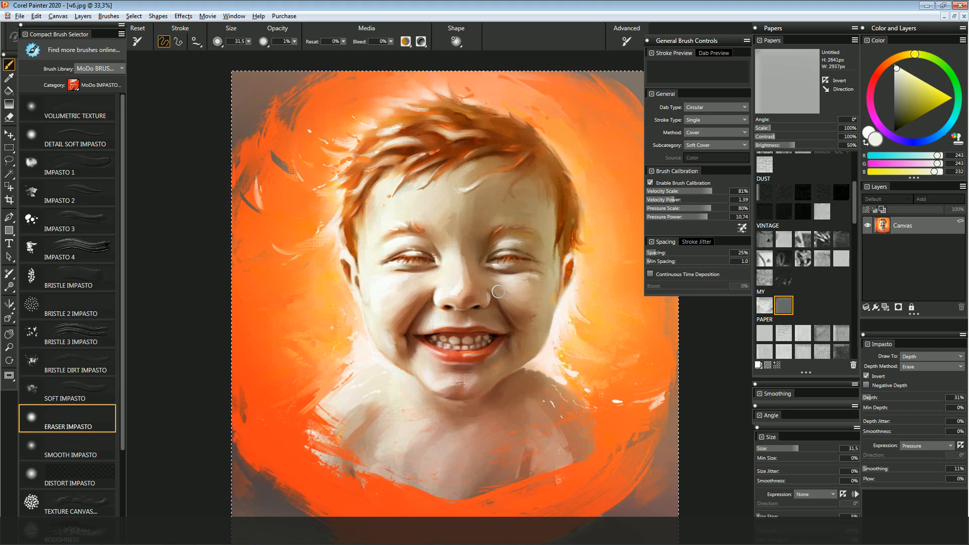
pyautogui.hotkey('ctrl', 'd')
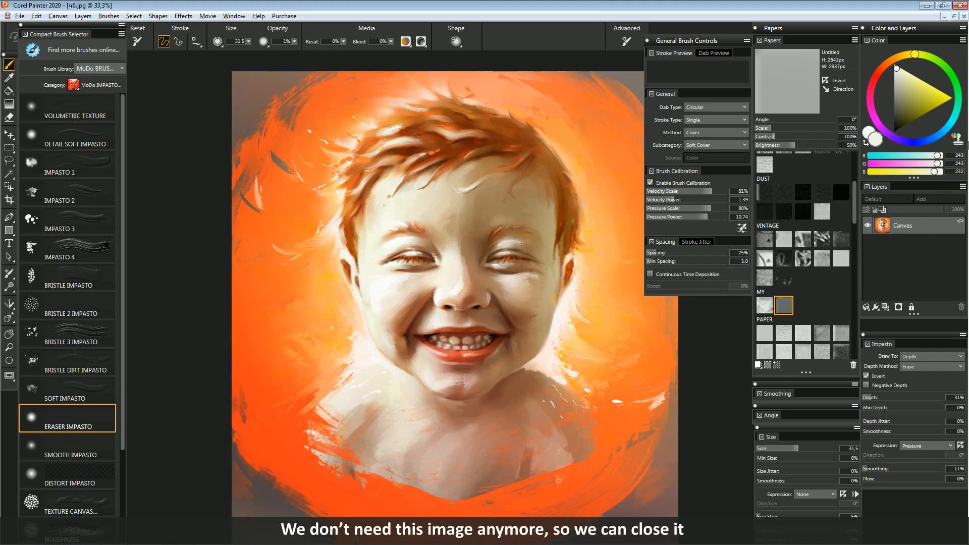
# - Close чб.jpg without saving changes and make the newly captured Untitled paper active for 14.tif
pyautogui.click(964, 16)
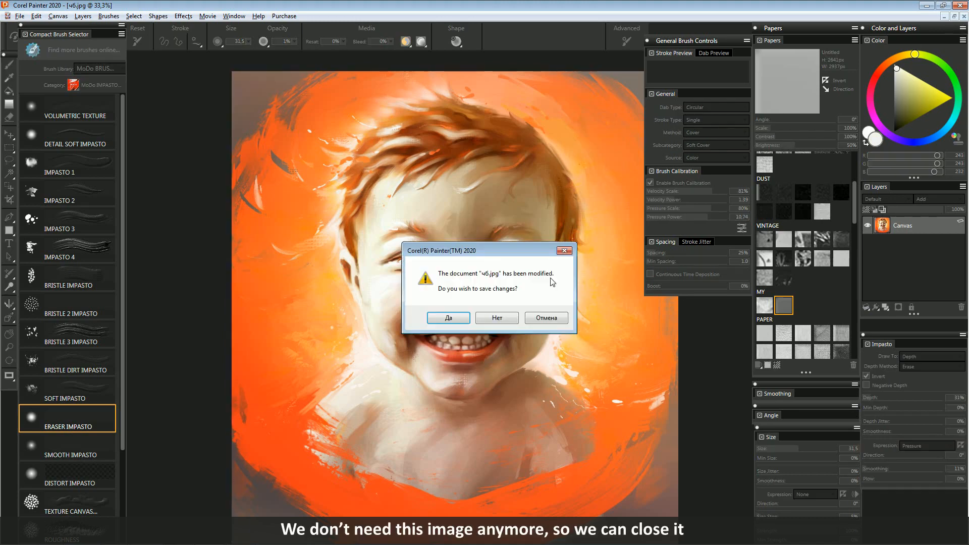
pyautogui.click(488, 323)
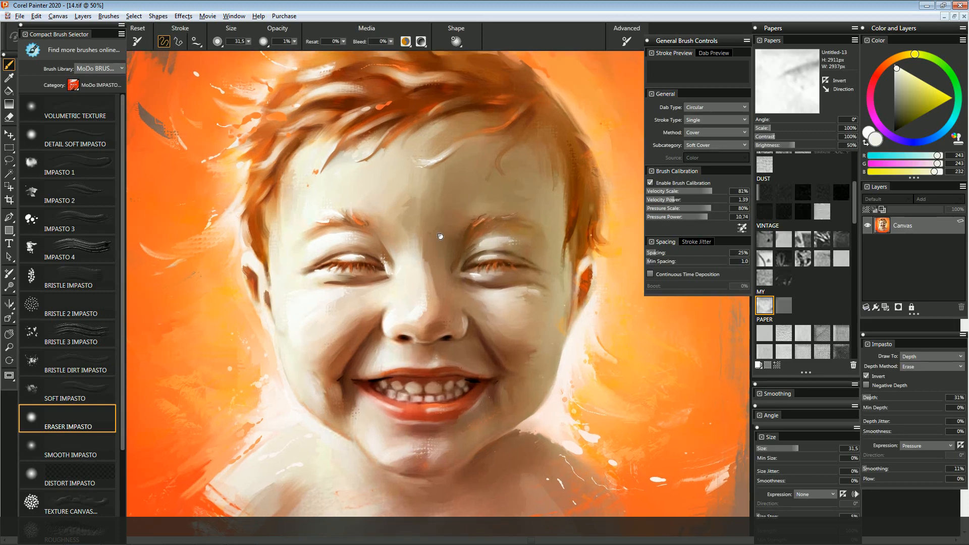
pyautogui.moveTo(440, 235); pyautogui.dragTo(460, 244)
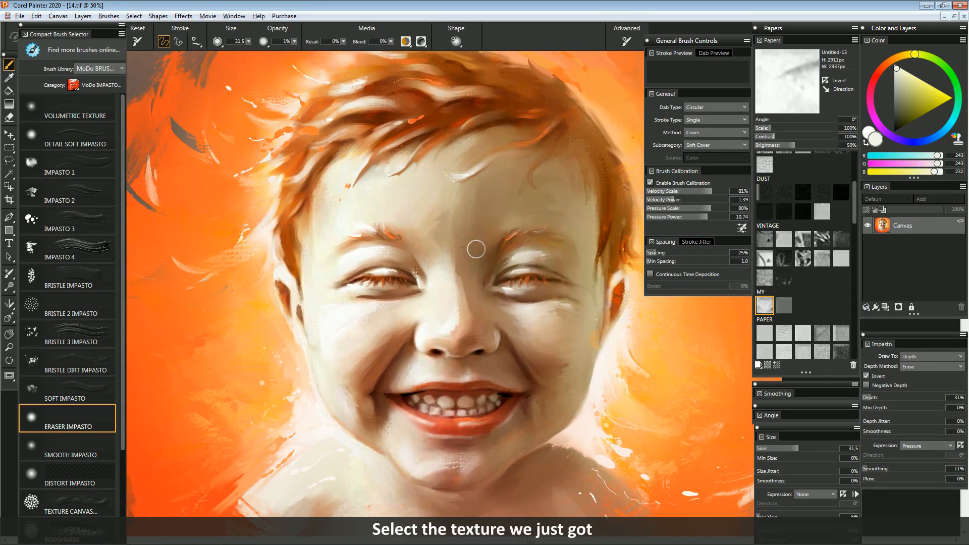
pyautogui.click(782, 302)
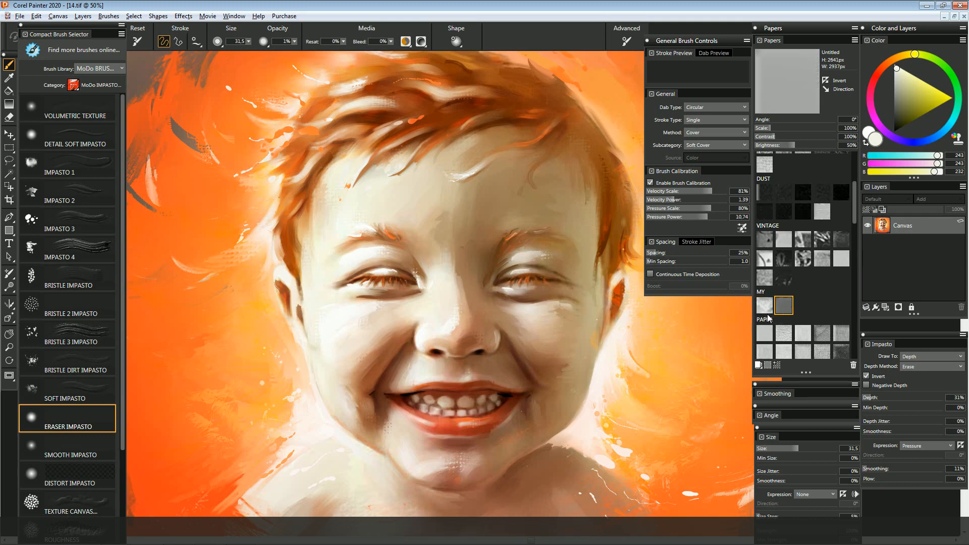
# - Choose the Volumetric Texture brush from the MoDo IMPASTO Brushes and set its impasto depth to 30%
pyautogui.click(74, 85)
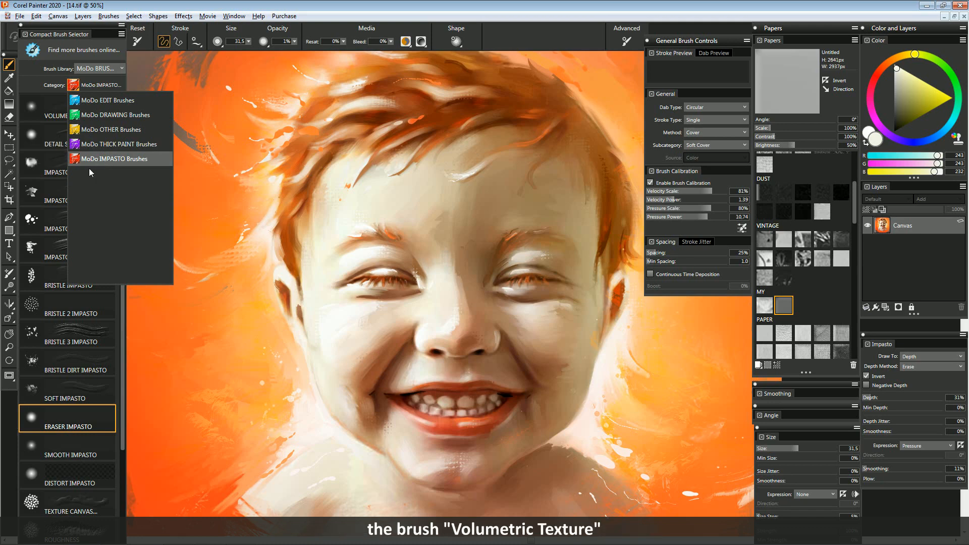
pyautogui.click(48, 105)
pyautogui.moveTo(394, 261); pyautogui.dragTo(472, 455)
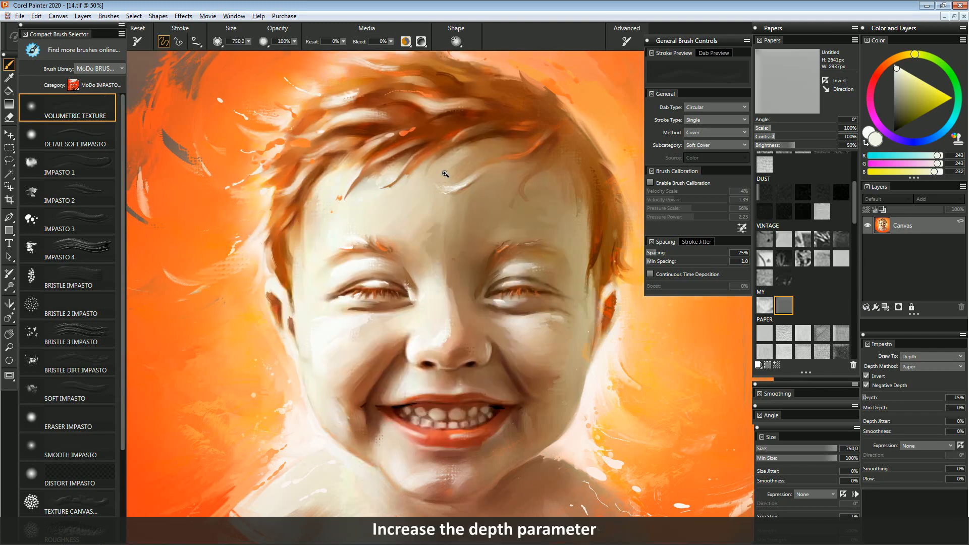
pyautogui.click(956, 397)
pyautogui.write('30')
pyautogui.press('Return')
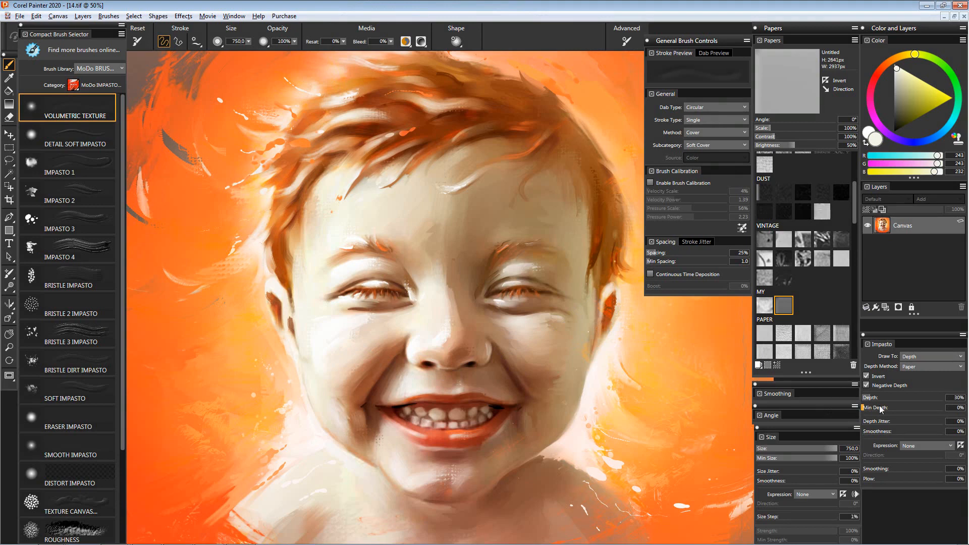
# - Hide the panels and paint impasto volume over the entire portrait and background with the Volumetric Texture brush at size 750
pyautogui.press('Tab')
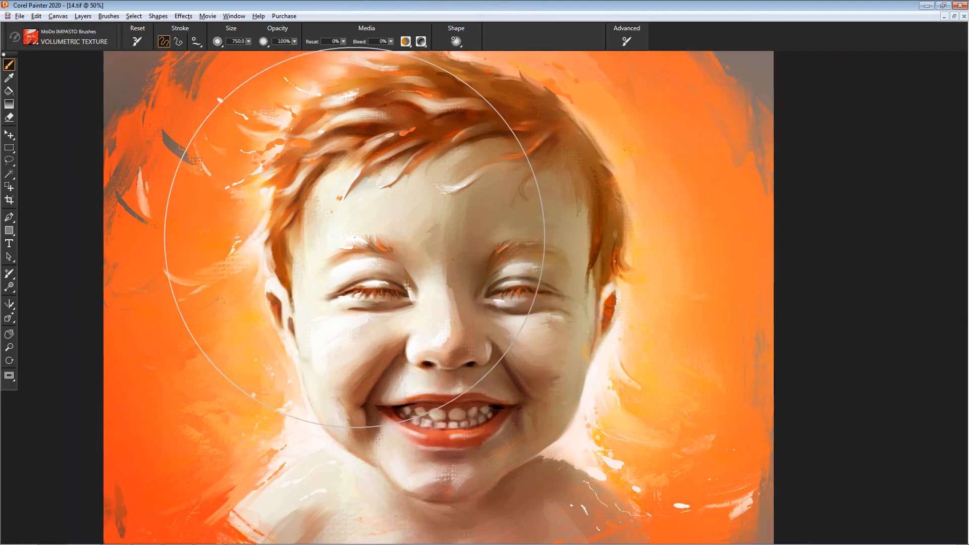
pyautogui.moveTo(361, 231)
pyautogui.mouseDown()
pyautogui.moveTo(372, 301)
pyautogui.moveTo(371, 282)
pyautogui.mouseUp()
pyautogui.moveTo(237, 208); pyautogui.dragTo(237, 196)
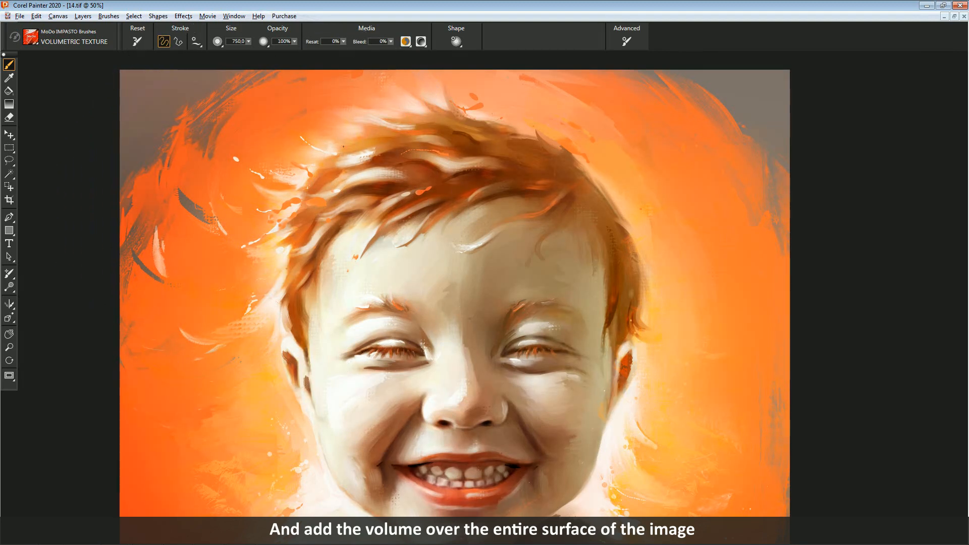
pyautogui.moveTo(342, 131); pyautogui.dragTo(368, 110)
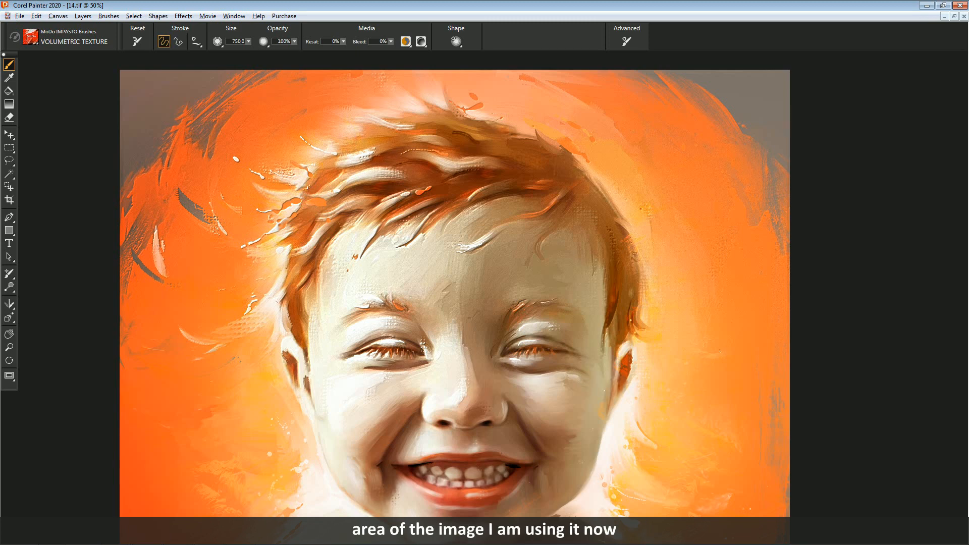
pyautogui.moveTo(737, 409); pyautogui.dragTo(706, 177)
pyautogui.keyDown('ctrl'); pyautogui.keyDown('alt'); pyautogui.click(401, 218); pyautogui.keyUp('alt'); pyautogui.keyUp('ctrl')
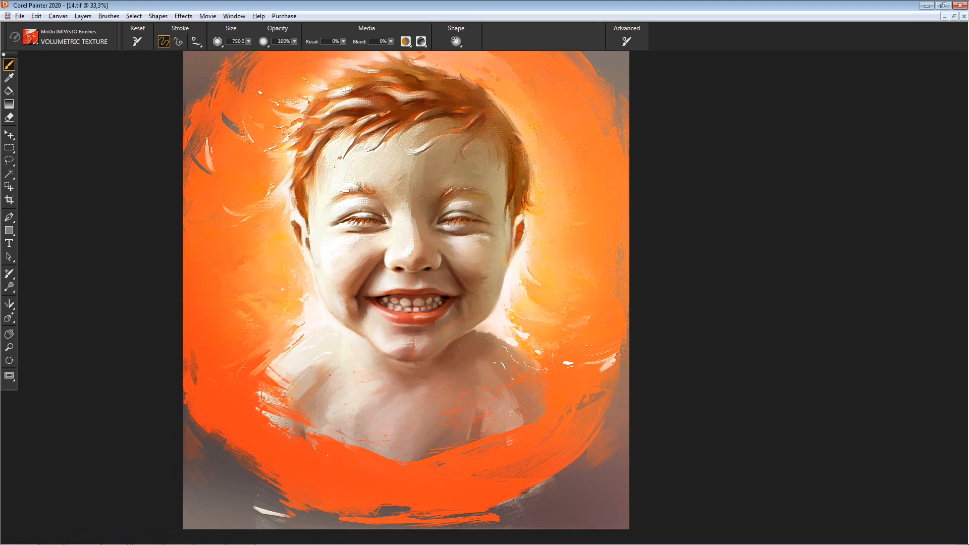
pyautogui.scroll(1, 352, 372)
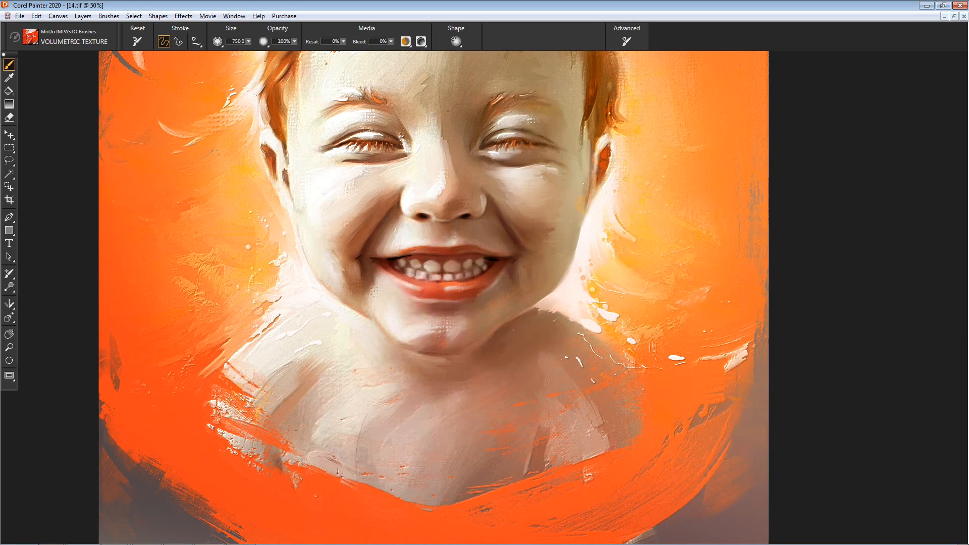
# - Examine the impasto relief up close across the hair, face, shoulders and orange background of the portrait
pyautogui.moveTo(319, 137); pyautogui.dragTo(312, 239)
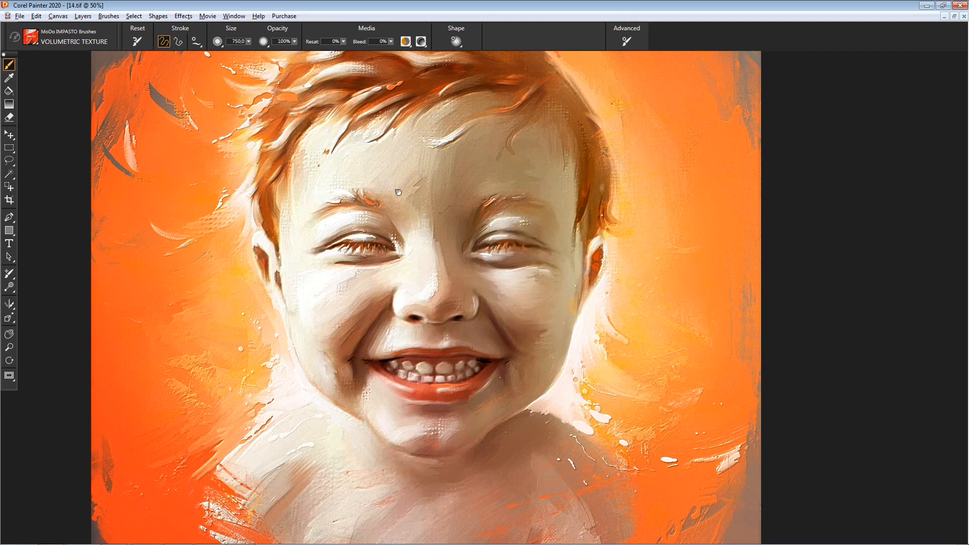
pyautogui.moveTo(512, 285); pyautogui.dragTo(497, 419)
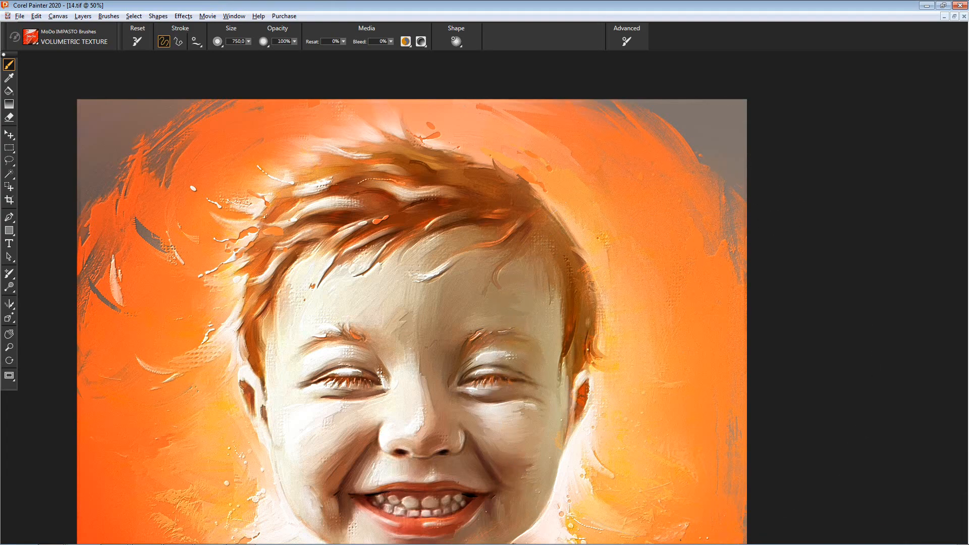
pyautogui.moveTo(637, 461); pyautogui.dragTo(669, 206)
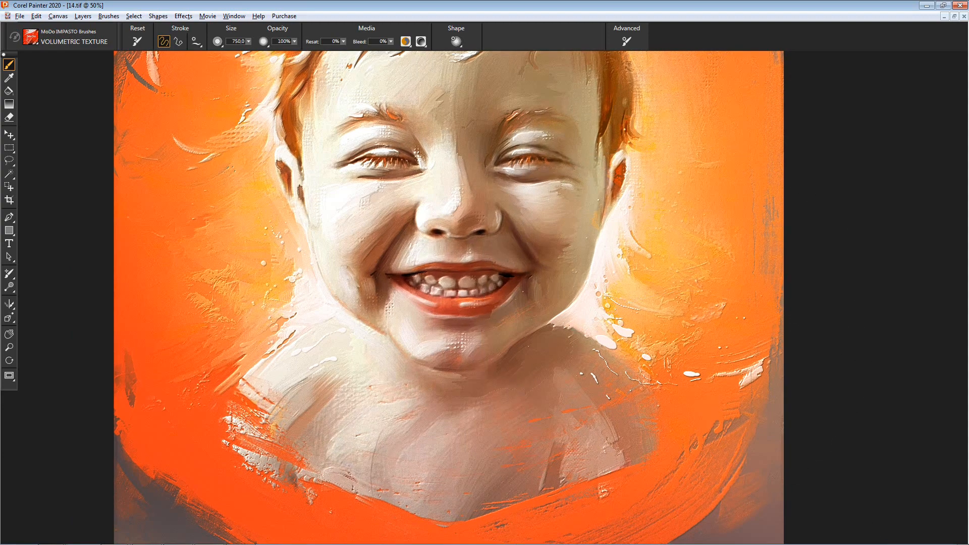
pyautogui.moveTo(197, 432); pyautogui.dragTo(179, 361)
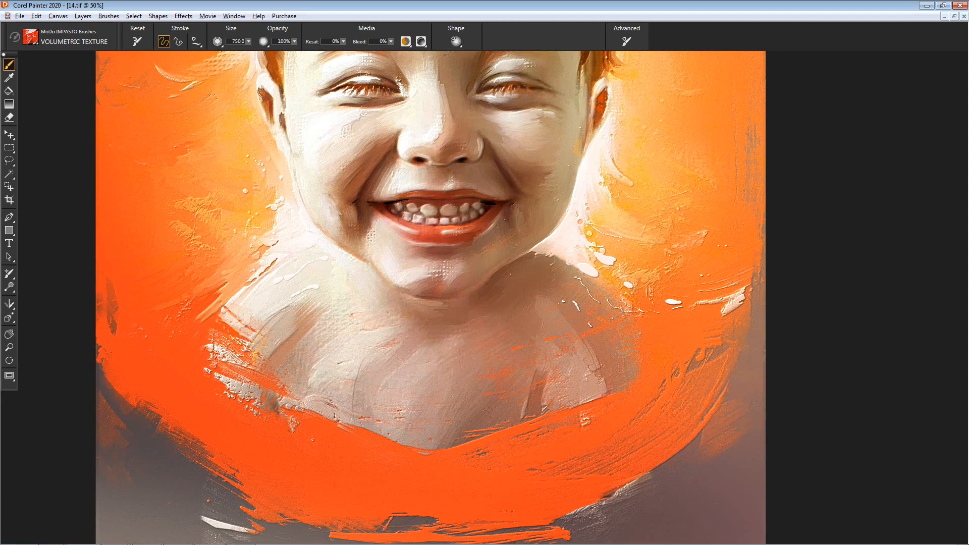
pyautogui.moveTo(464, 267); pyautogui.dragTo(465, 383)
pyautogui.hotkey('ctrl', '+')
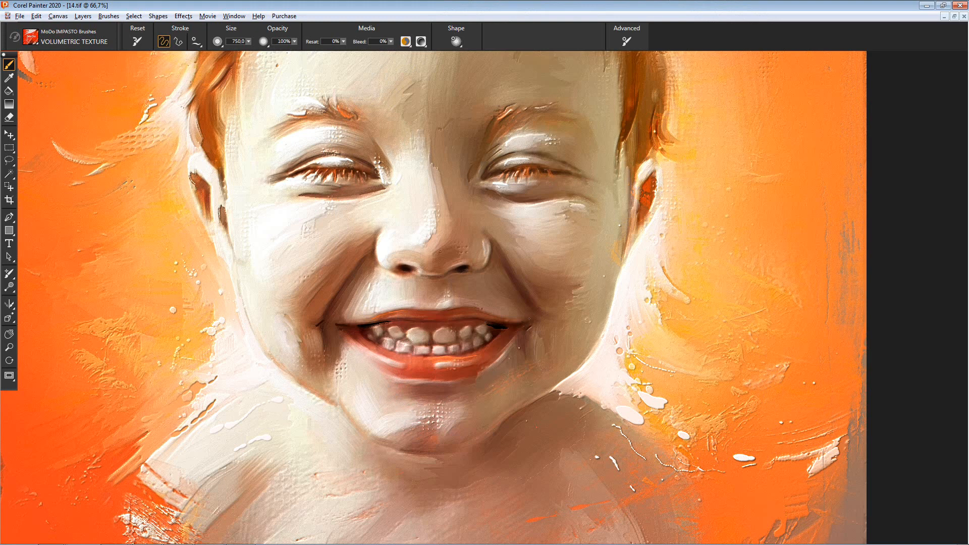
pyautogui.moveTo(113, 363); pyautogui.dragTo(220, 409)
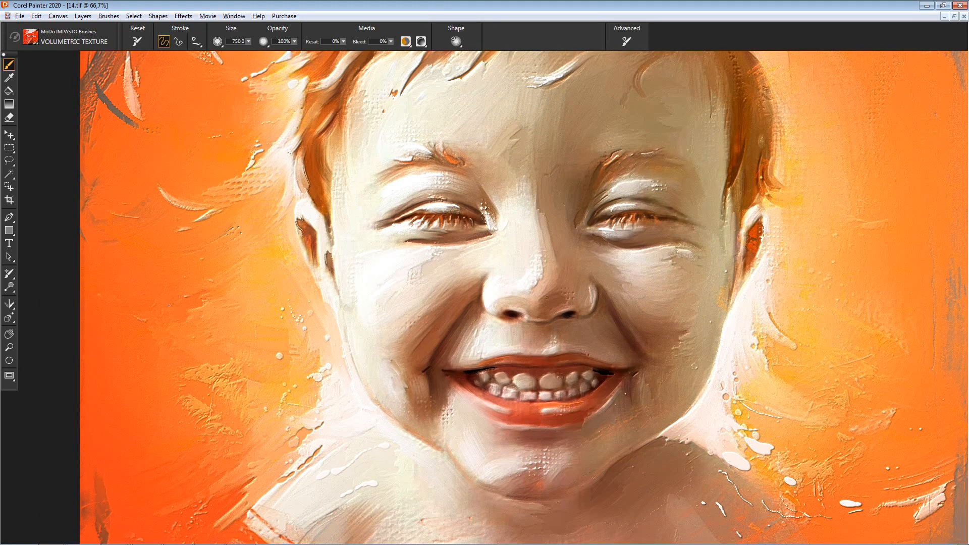
pyautogui.moveTo(882, 353); pyautogui.dragTo(837, 542)
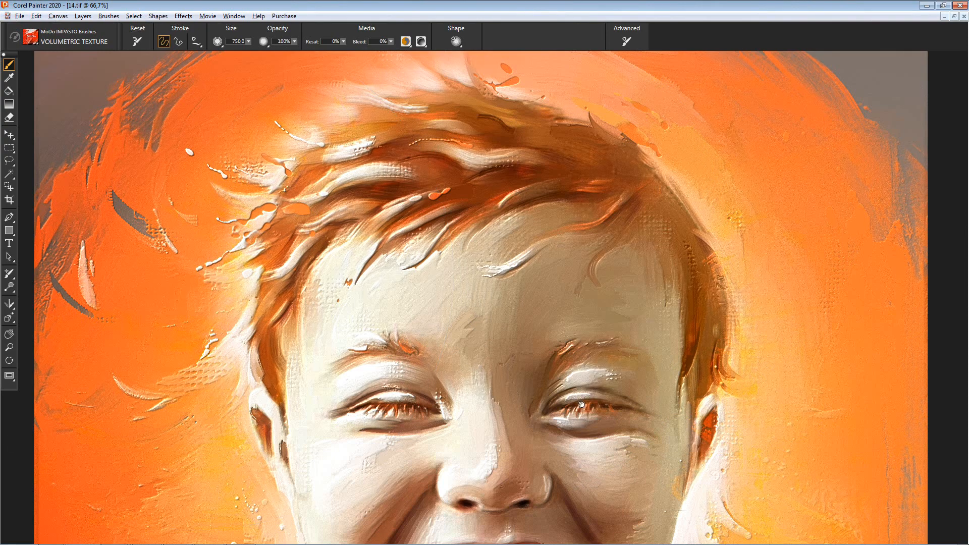
pyautogui.moveTo(581, 404); pyautogui.dragTo(556, 62)
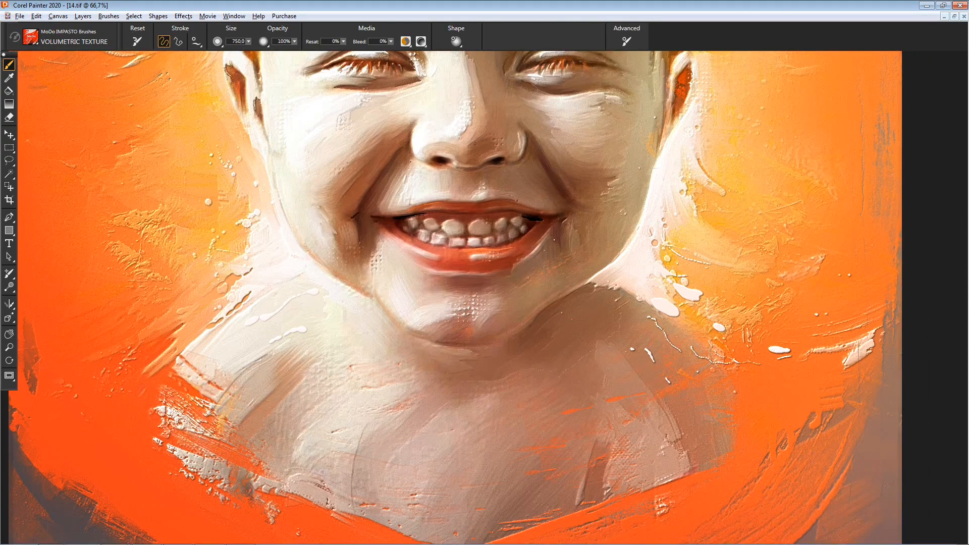
pyautogui.moveTo(454, 388)
pyautogui.mouseDown()
pyautogui.moveTo(400, 241)
pyautogui.moveTo(399, 187)
pyautogui.mouseUp()
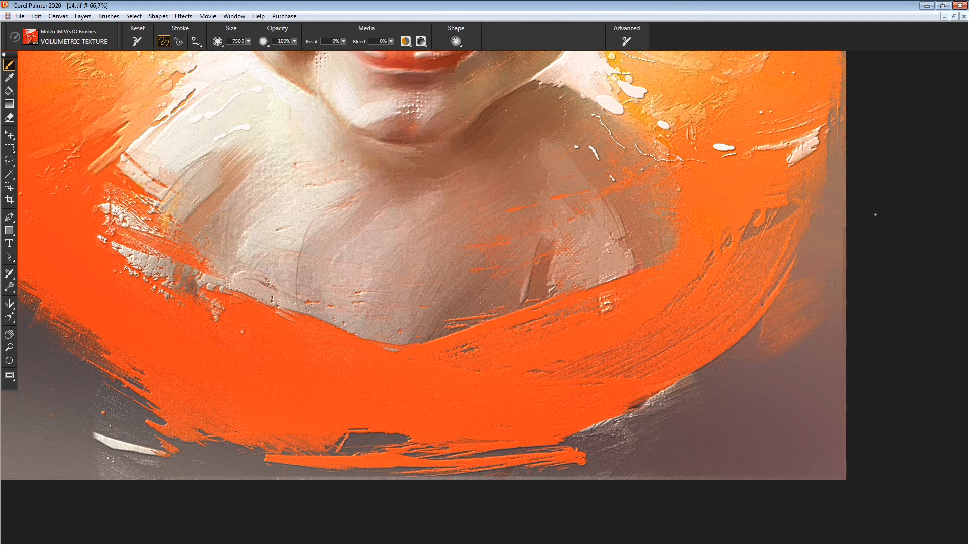
pyautogui.moveTo(834, 313); pyautogui.dragTo(829, 533)
pyautogui.scroll(1, 785, 377)
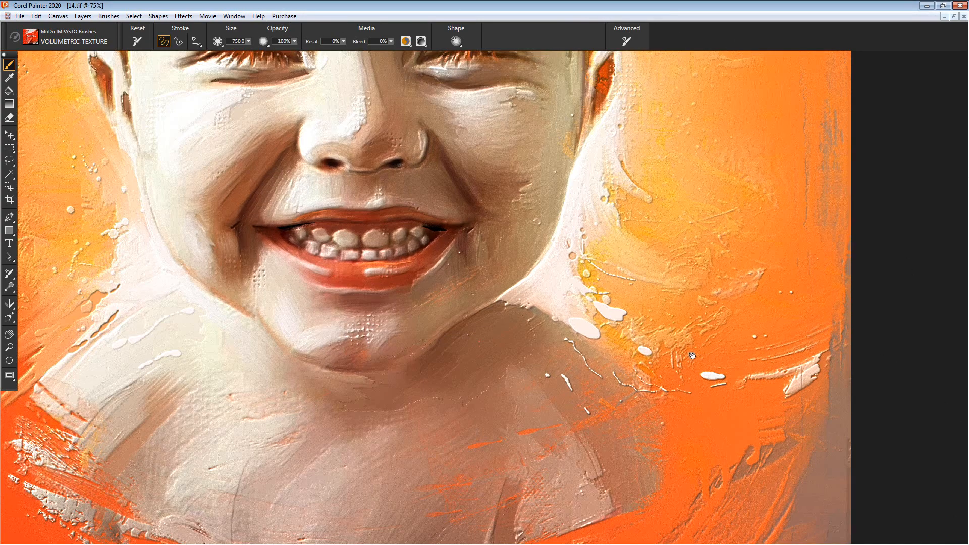
pyautogui.moveTo(692, 355); pyautogui.dragTo(797, 468)
pyautogui.moveTo(643, 274); pyautogui.dragTo(671, 408)
pyautogui.moveTo(452, 197); pyautogui.dragTo(458, 245)
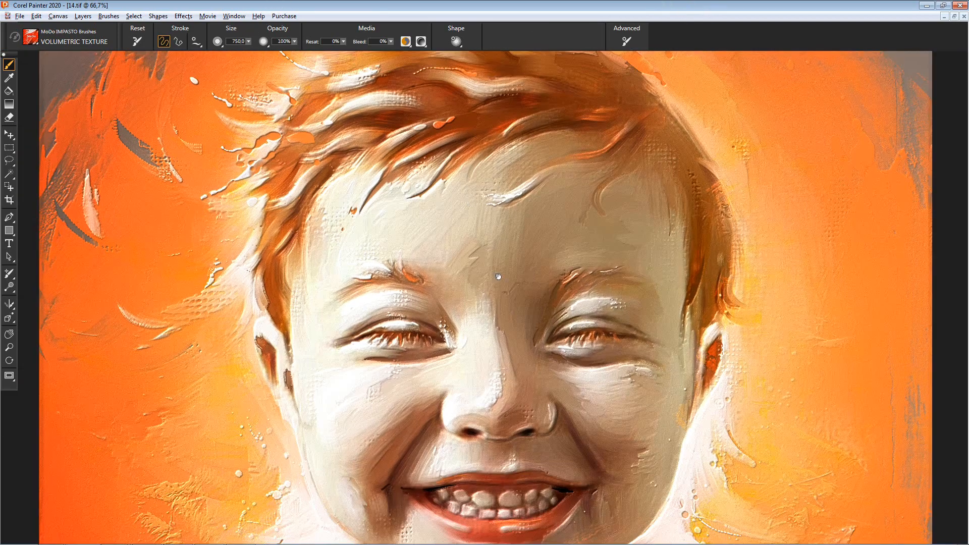
pyautogui.moveTo(499, 277); pyautogui.dragTo(477, 394)
pyautogui.click(617, 194)
pyautogui.click(567, 224)
pyautogui.moveTo(548, 324); pyautogui.dragTo(480, 236)
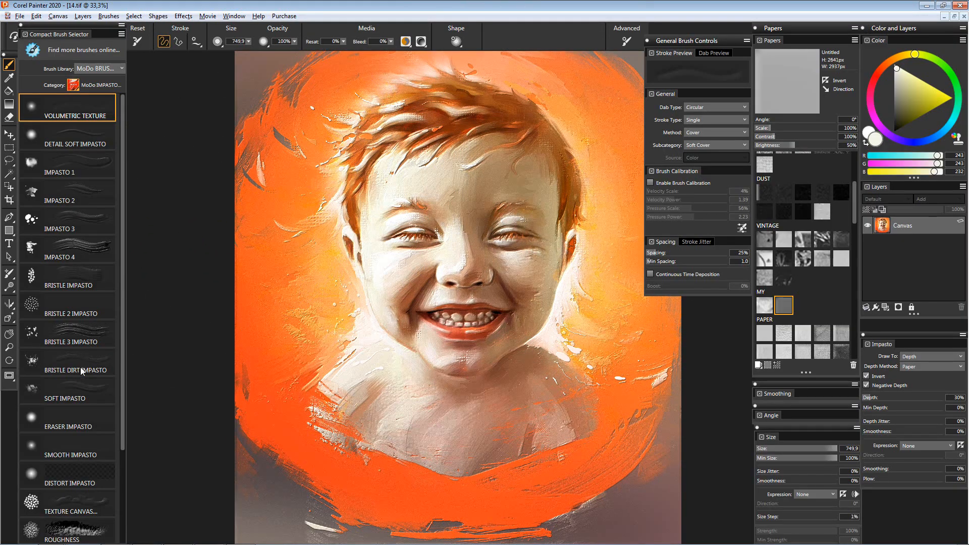
# - Choose the Smooth Impasto brush and soften the paint relief on the child's cheek beside the nose
pyautogui.click(70, 453)
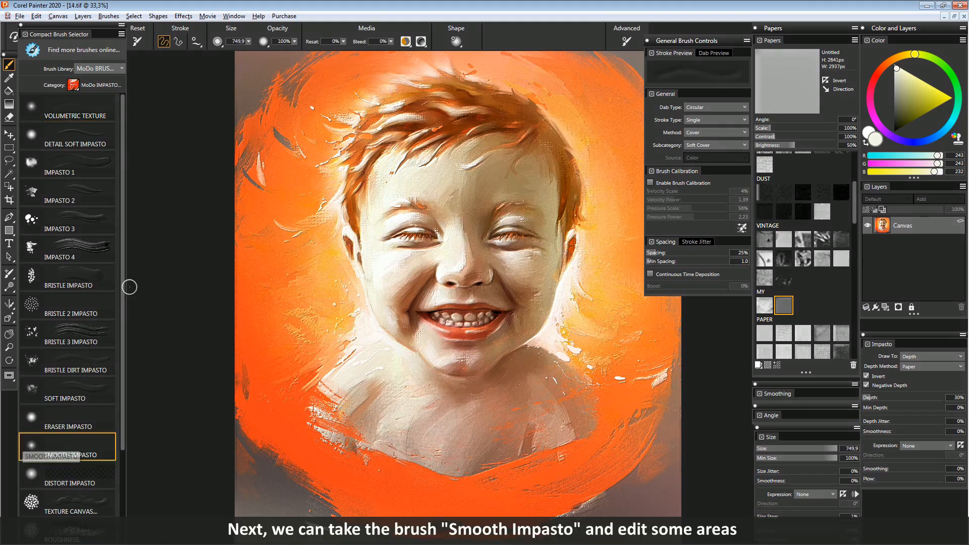
pyautogui.moveTo(420, 298)
pyautogui.mouseDown()
pyautogui.moveTo(429, 268)
pyautogui.moveTo(405, 262)
pyautogui.moveTo(392, 271)
pyautogui.mouseUp()
pyautogui.scroll(2, 430, 268)
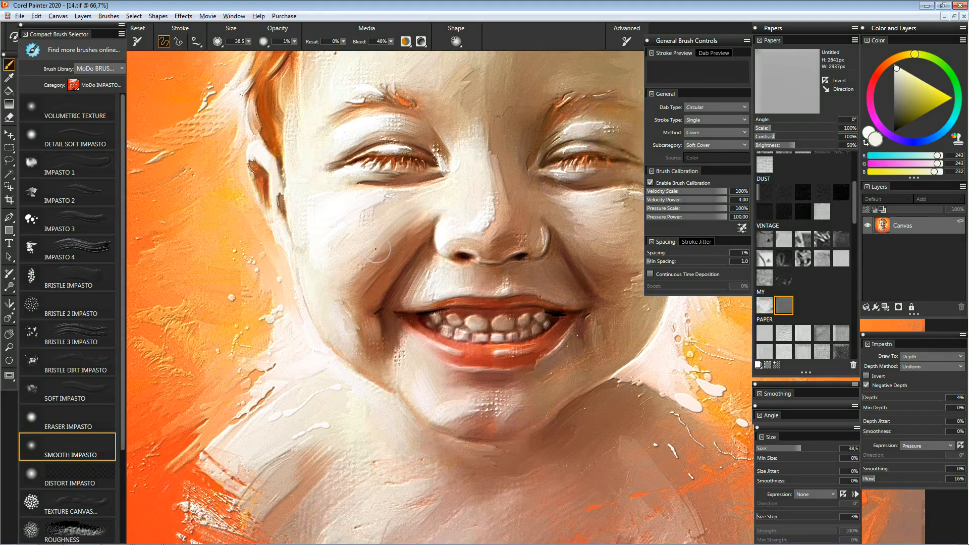
pyautogui.scroll(1, 414, 229)
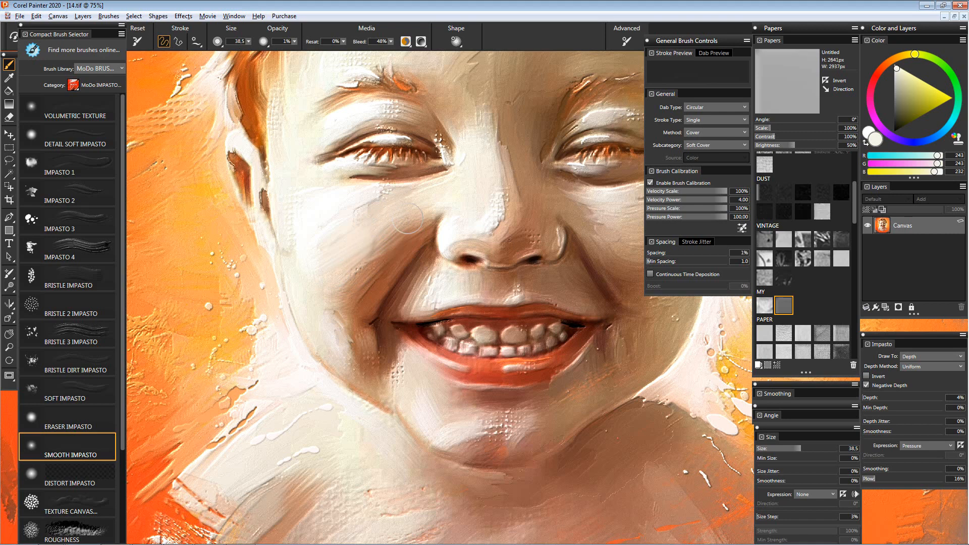
pyautogui.moveTo(385, 244)
pyautogui.mouseDown()
pyautogui.moveTo(371, 241)
pyautogui.moveTo(362, 220)
pyautogui.mouseUp()
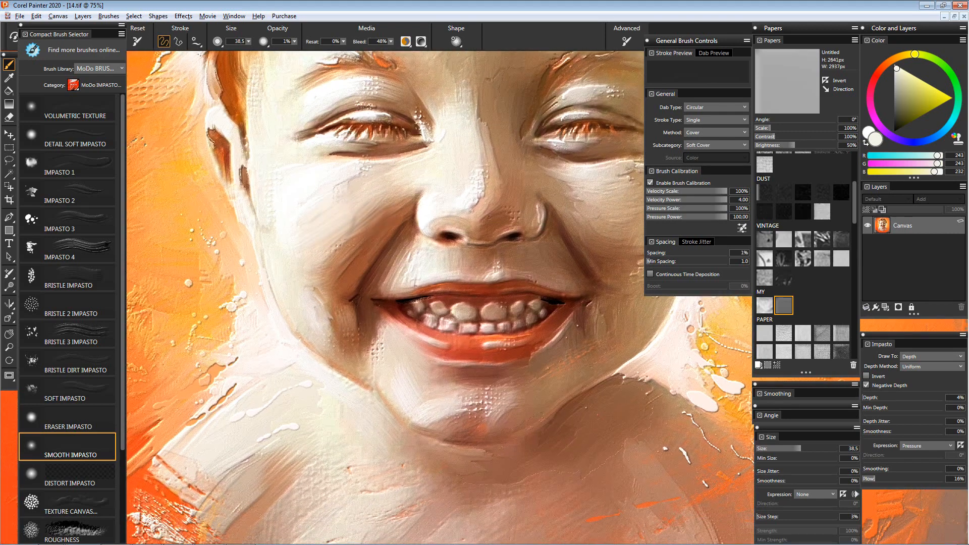
pyautogui.moveTo(309, 253)
pyautogui.mouseDown()
pyautogui.moveTo(342, 241)
pyautogui.moveTo(335, 245)
pyautogui.mouseUp()
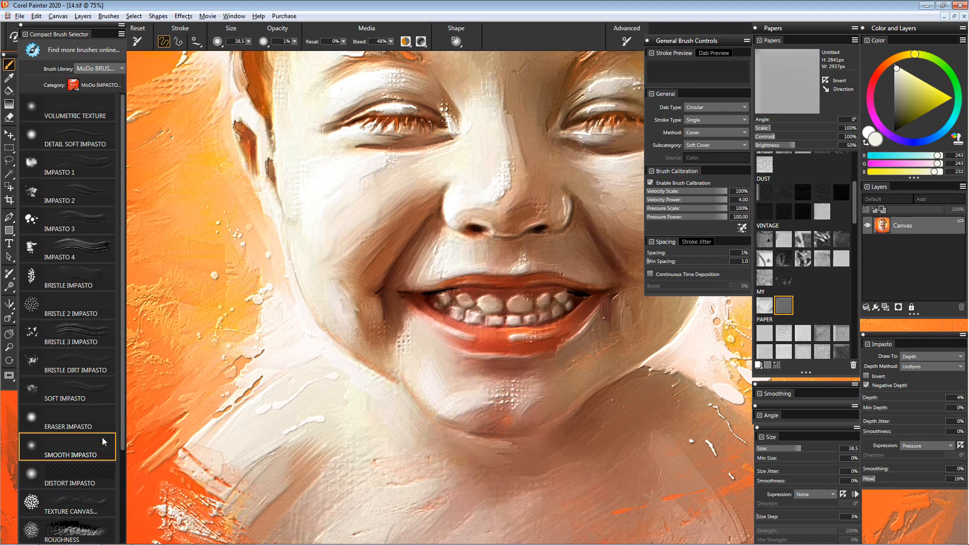
# - Choose the Eraser Impasto brush and erase excess relief on the child's cheek, then hide the panels
pyautogui.click(101, 420)
pyautogui.moveTo(323, 197); pyautogui.dragTo(330, 209)
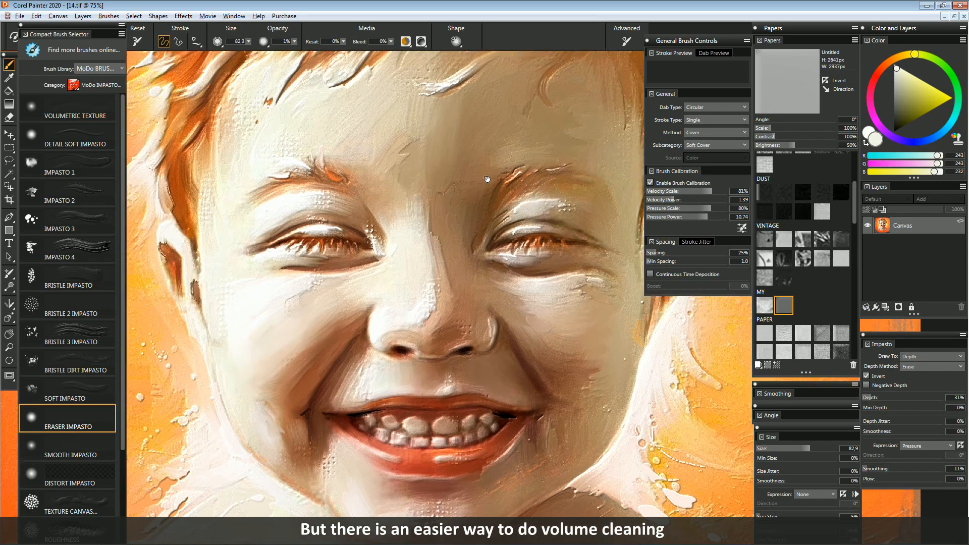
pyautogui.press('Tab')
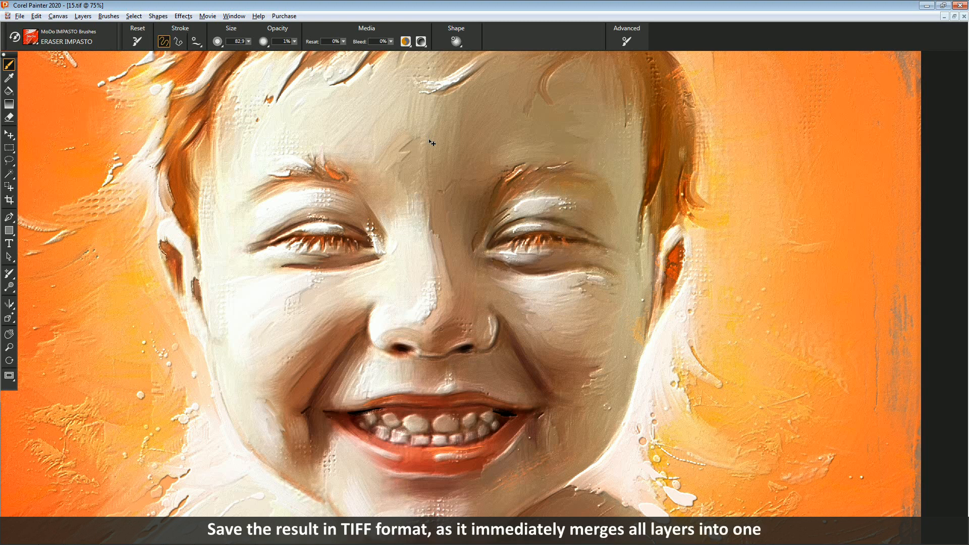
# - Save the volumetric image as a separate TIFF file named 15.tif
pyautogui.hotkey('ctrl', 'shift', 's')
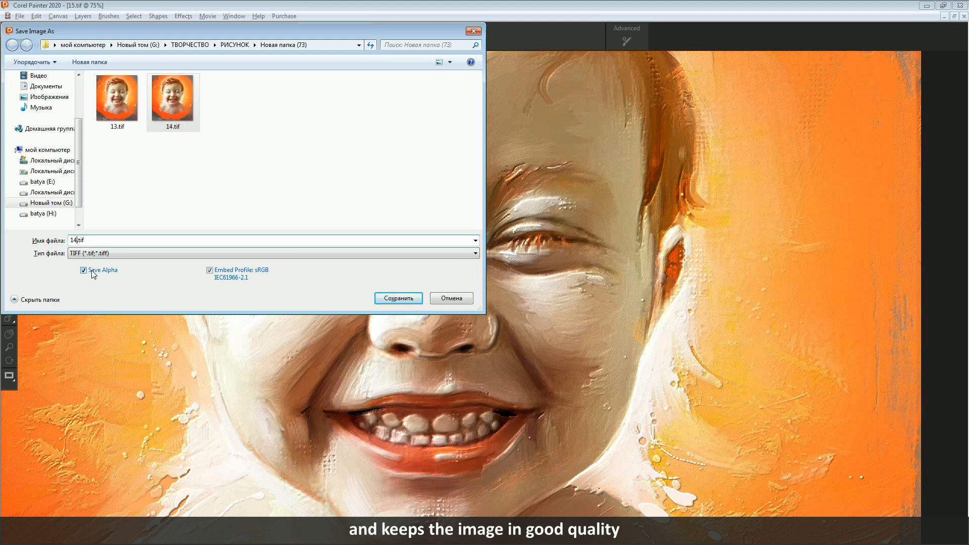
pyautogui.press('BackSpace')
pyautogui.write('5')
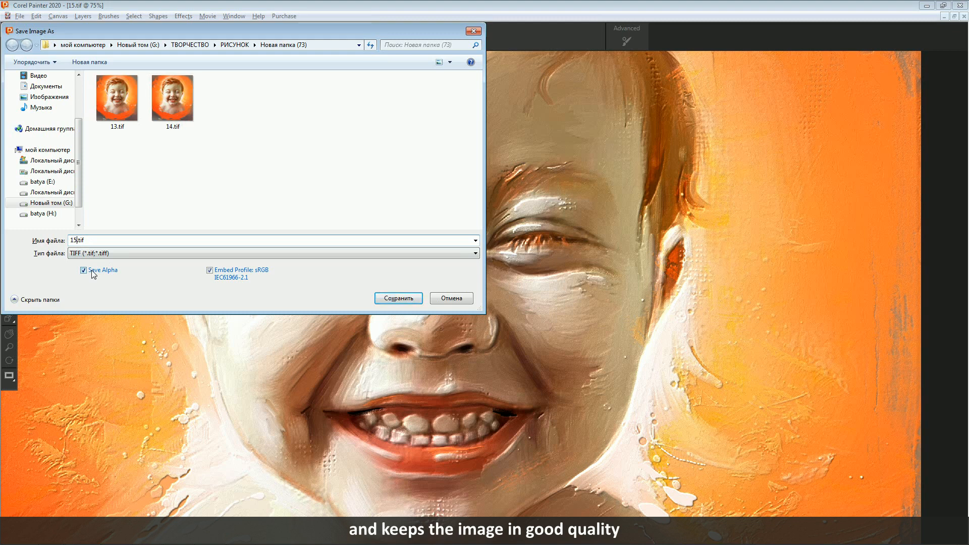
pyautogui.press('Return')
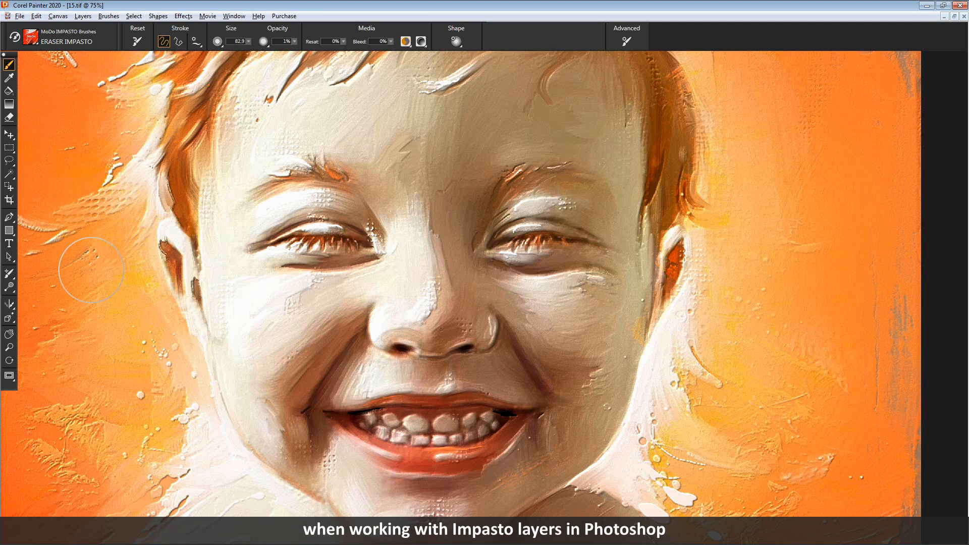
# - Switch to Adobe Photoshop and open 15.tif from the folder Новая папка (73)
pyautogui.moveTo(222, 543)
pyautogui.click(115, 535)
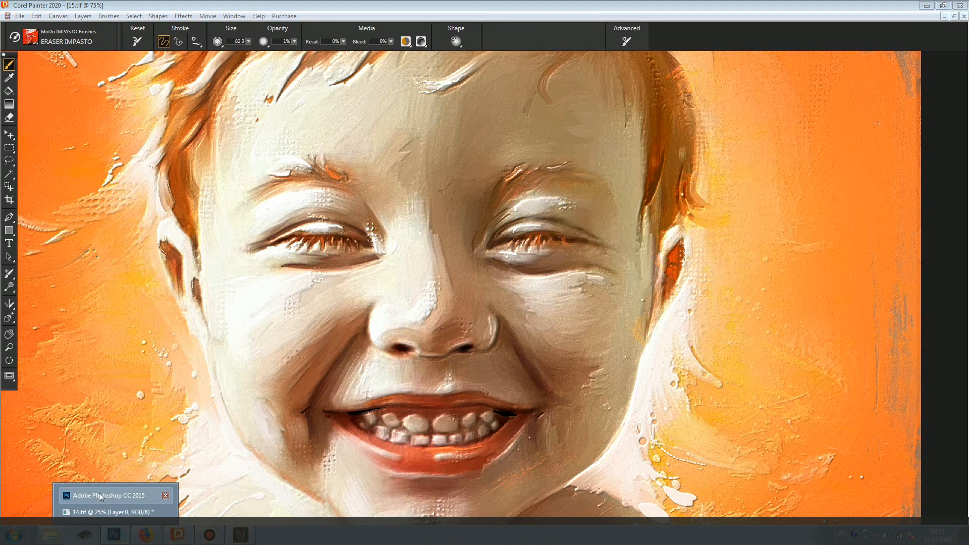
pyautogui.click(101, 497)
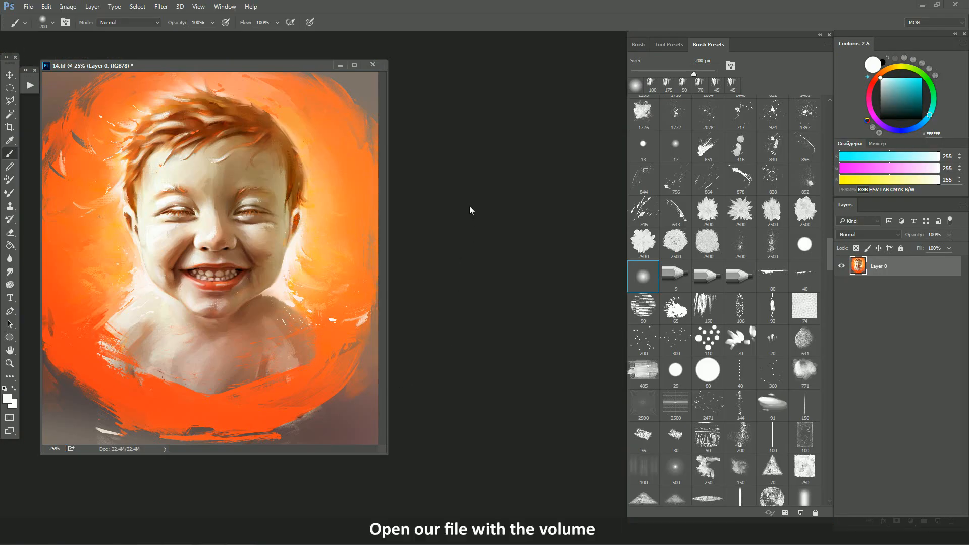
pyautogui.hotkey('ctrl', 'o')
pyautogui.click(330, 279)
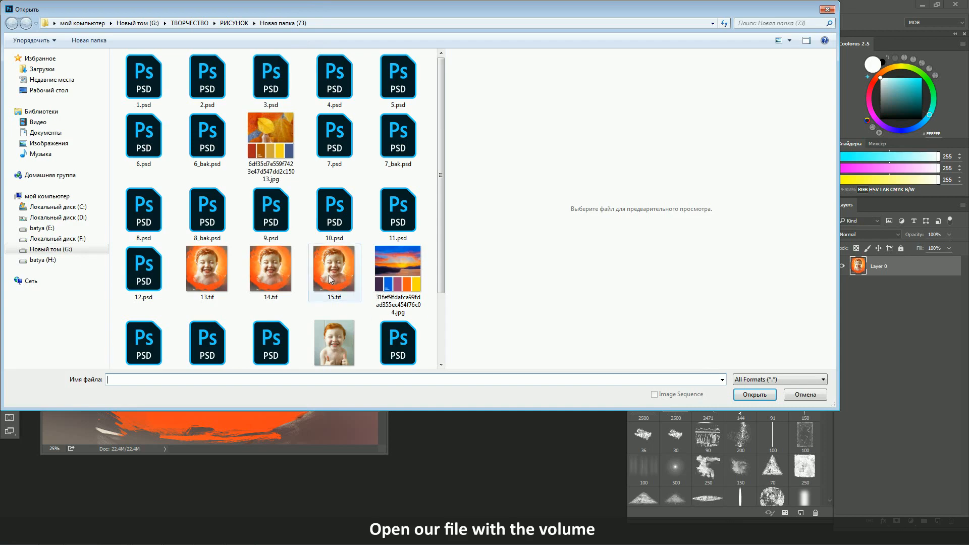
pyautogui.doubleClick(330, 279)
# - Place the 15.tif window beside the 14.tif window and check the non-volumetric portrait in 14.tif
pyautogui.moveTo(180, 82); pyautogui.dragTo(358, 130)
pyautogui.click(184, 217)
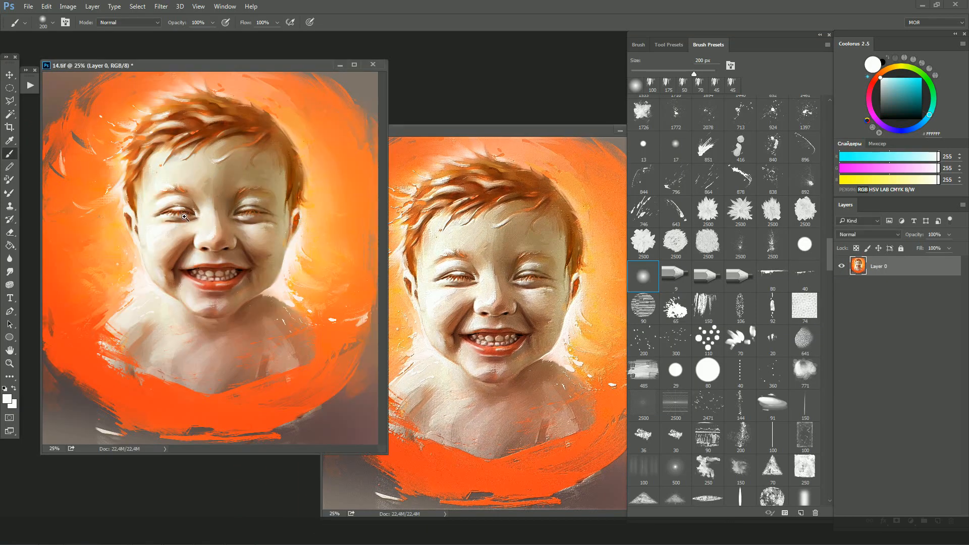
pyautogui.keyDown('ctrl'); pyautogui.click(184, 213); pyautogui.keyUp('ctrl')
pyautogui.moveTo(265, 311); pyautogui.dragTo(272, 286)
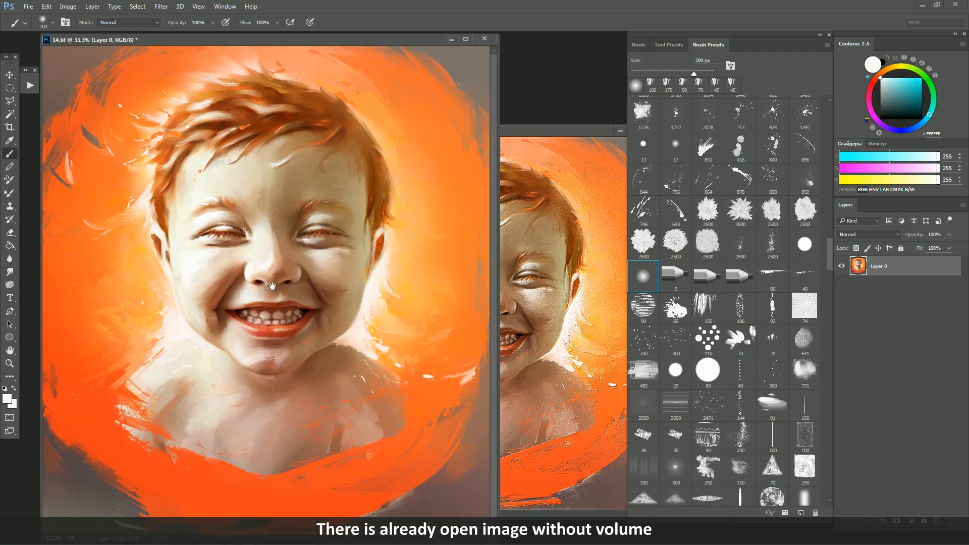
pyautogui.keyDown('alt'); pyautogui.click(250, 245); pyautogui.keyUp('alt')
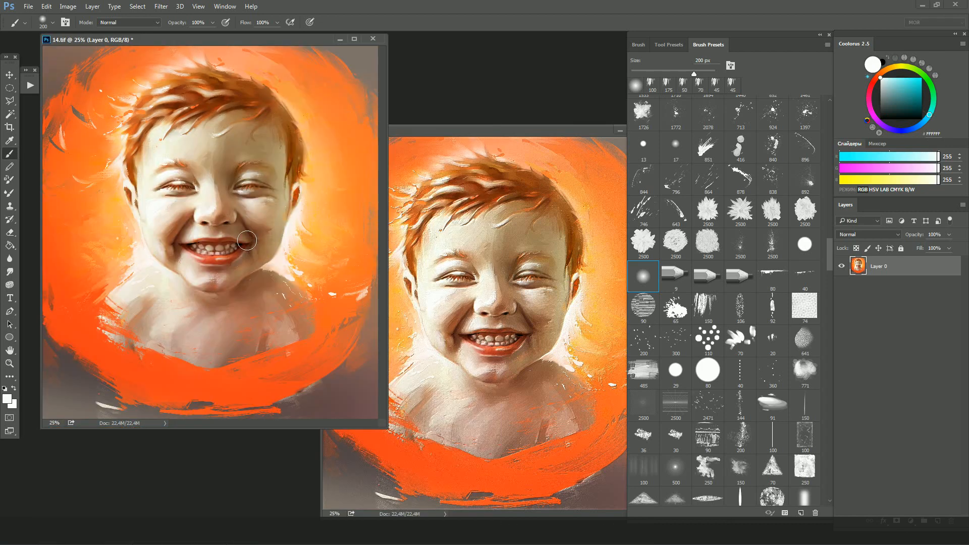
# - Copy the volumetric image from 15.tif into 14.tif as a new layer aligned over the non-volumetric portrait
pyautogui.click(10, 75)
pyautogui.click(463, 260)
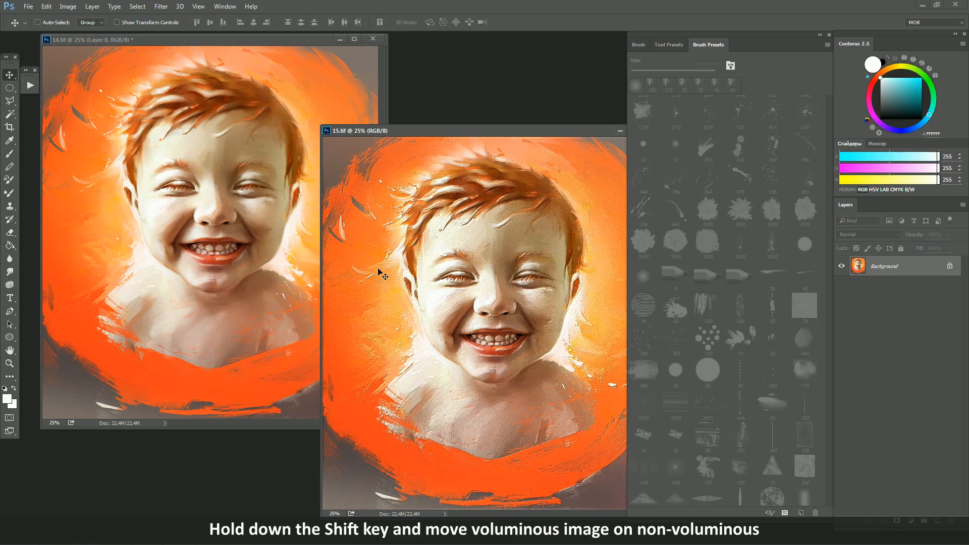
pyautogui.moveTo(359, 259); pyautogui.dragTo(246, 216)
# - Close the 15.tif document and continue in 14.tif with the volumetric layer on top
pyautogui.click(523, 131)
pyautogui.press('Tab')
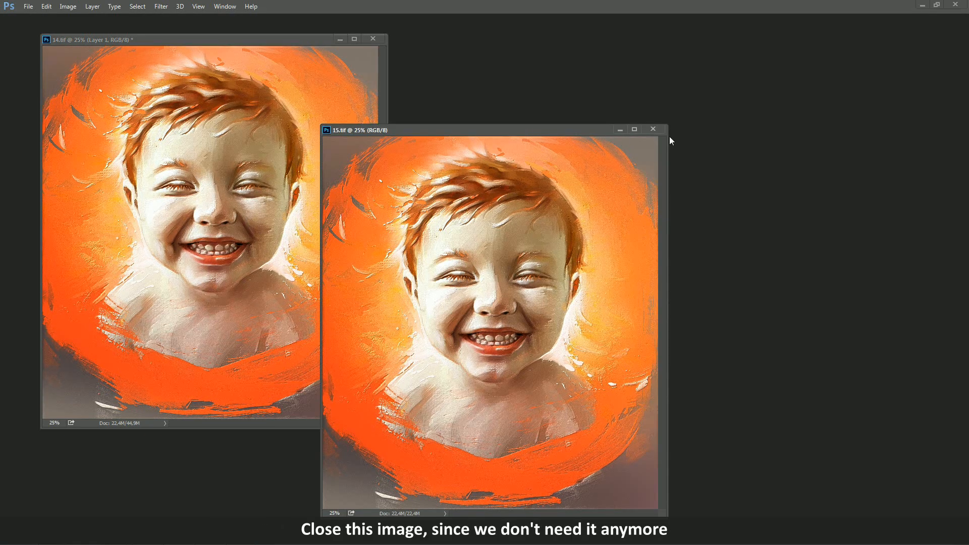
pyautogui.click(653, 129)
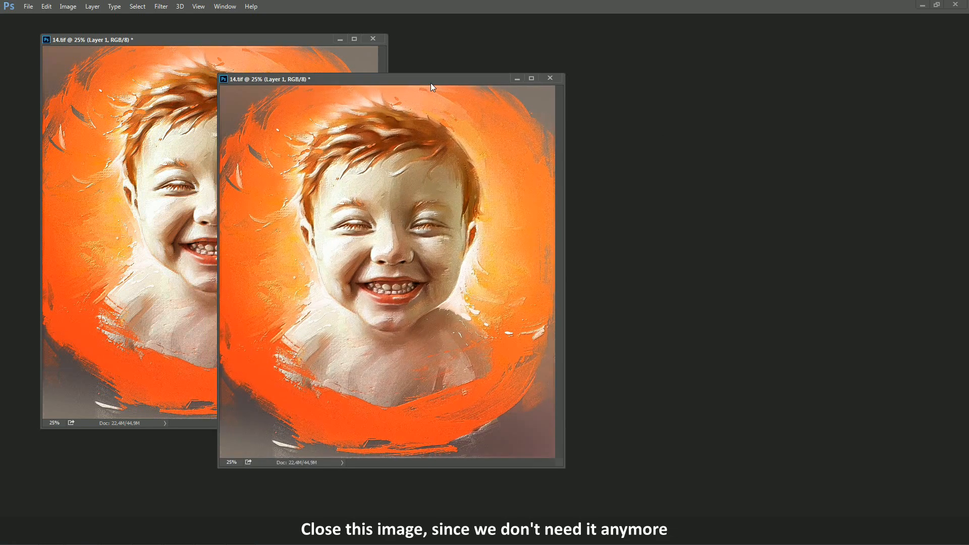
pyautogui.hotkey('ctrl', '+')
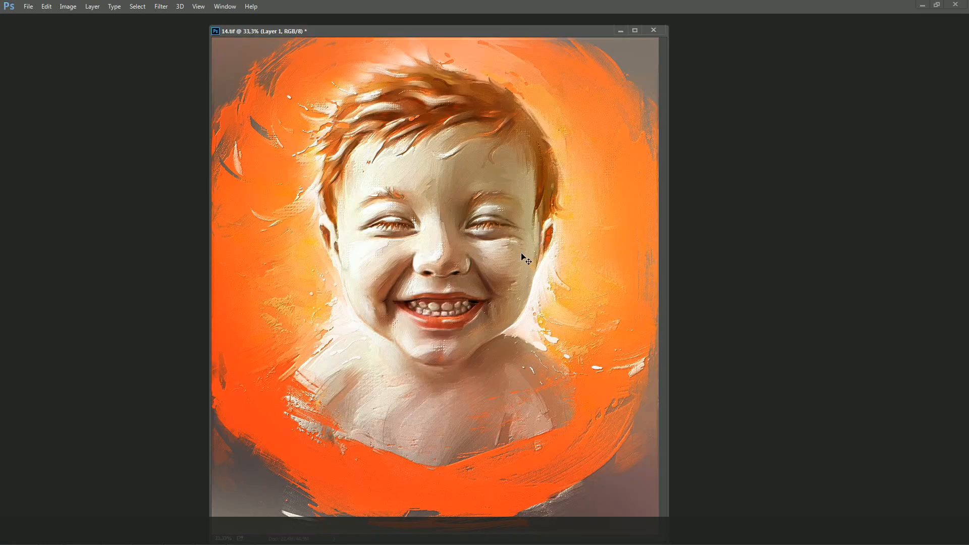
pyautogui.press('Tab')
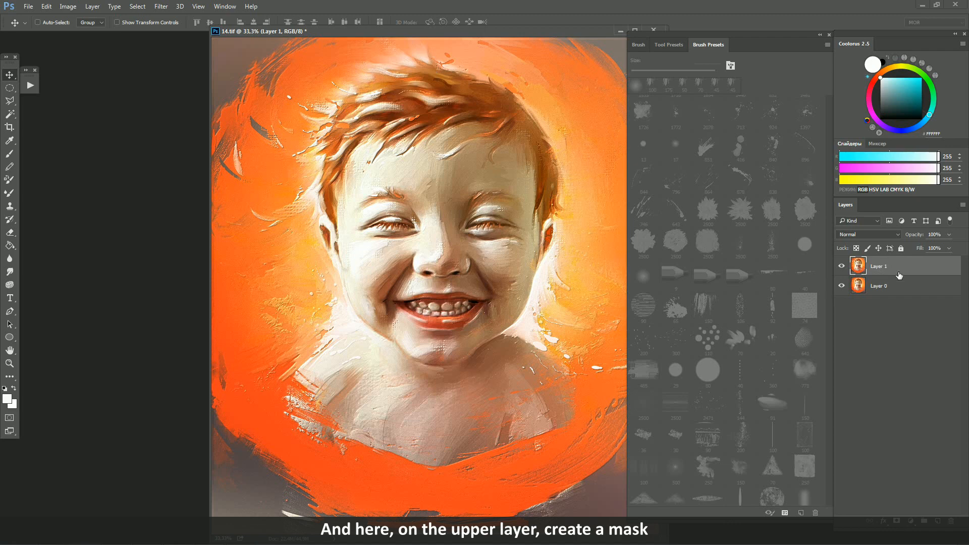
# - Add a layer mask to Layer 1 and fill it with black to hide the volumetric image
pyautogui.click(896, 520)
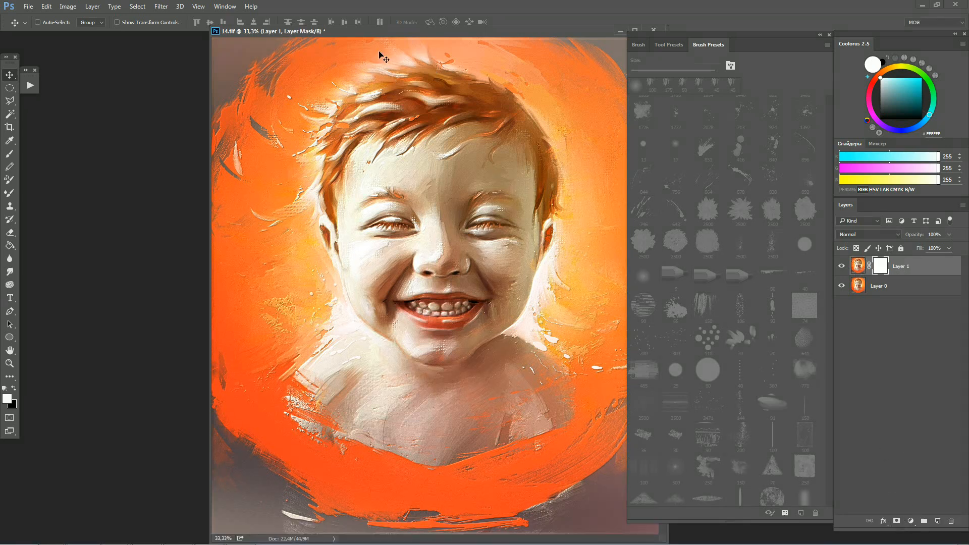
pyautogui.moveTo(380, 36); pyautogui.dragTo(302, 49)
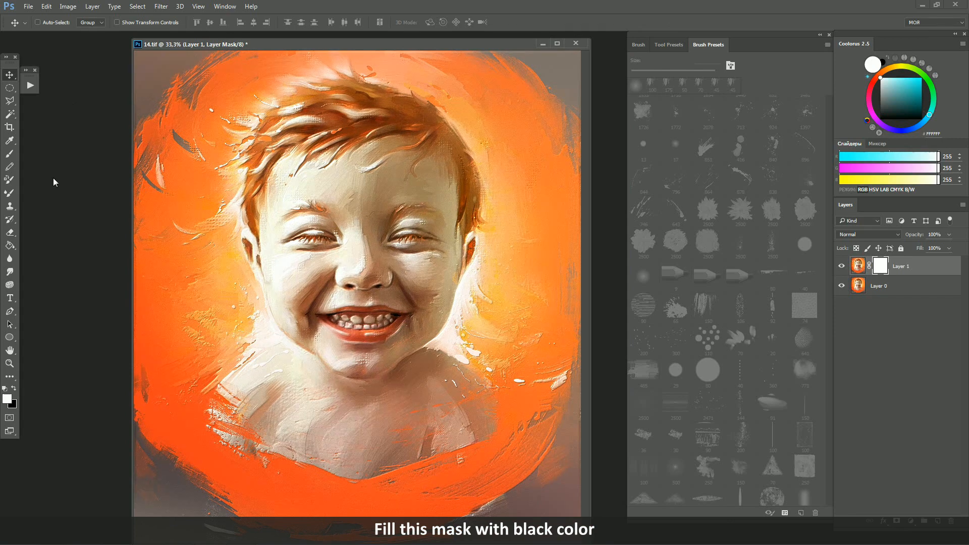
pyautogui.click(10, 246)
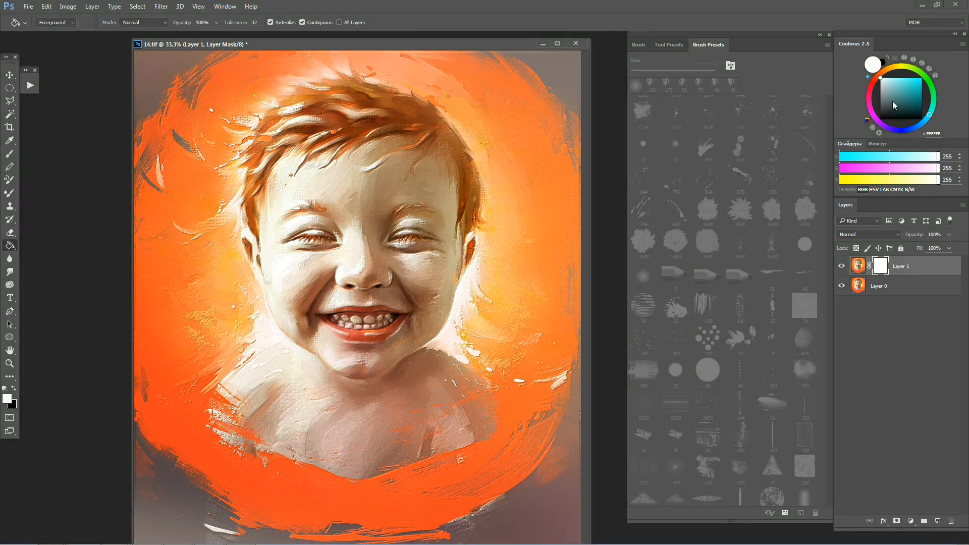
pyautogui.press('x')
pyautogui.click(332, 172)
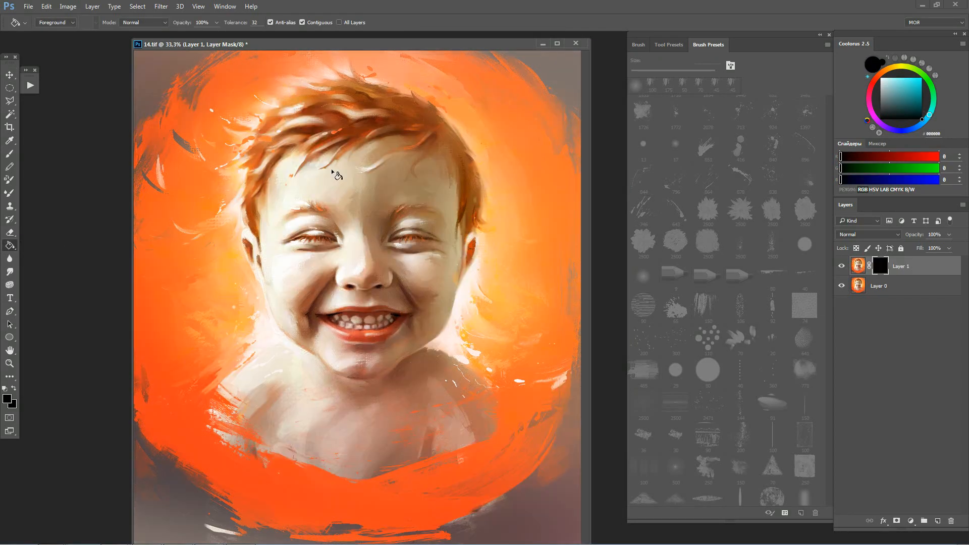
pyautogui.click(11, 75)
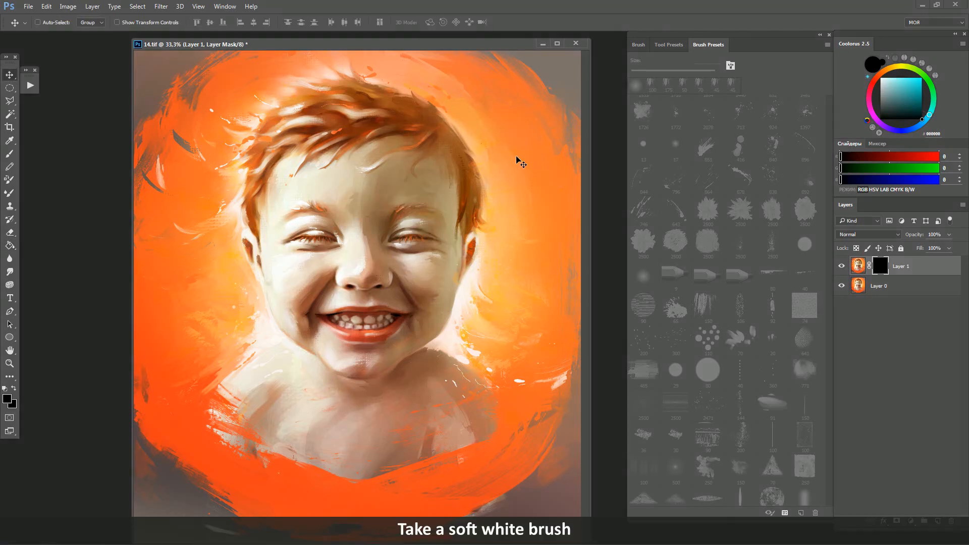
# - With a soft white brush, paint on Layer 1's mask to reveal uneven volume in the hair and forehead
pyautogui.press('b')
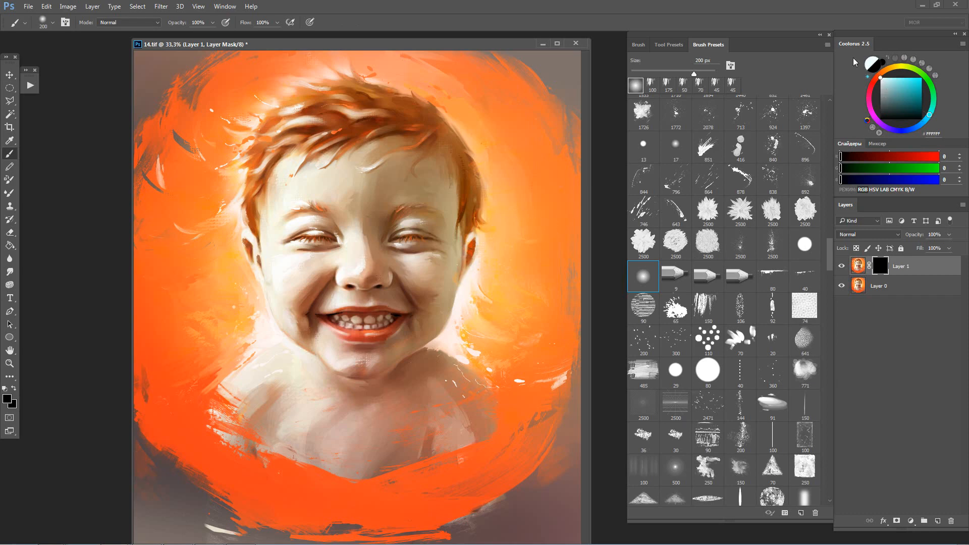
pyautogui.press('x')
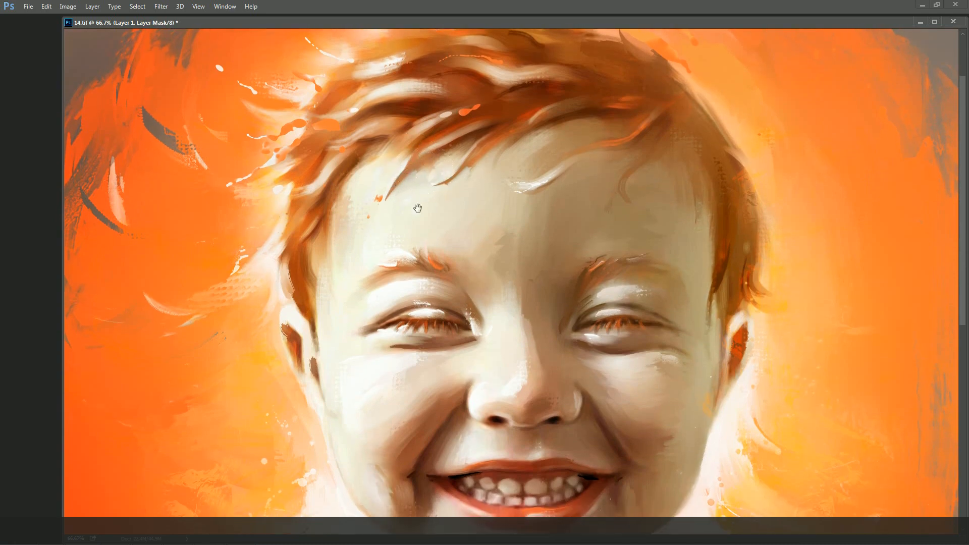
pyautogui.scroll(-2, 424, 192)
pyautogui.moveTo(484, 104)
pyautogui.mouseDown()
pyautogui.moveTo(499, 156)
pyautogui.moveTo(452, 133)
pyautogui.mouseUp()
pyautogui.moveTo(368, 125); pyautogui.dragTo(437, 83)
pyautogui.scroll(3, 440, 94)
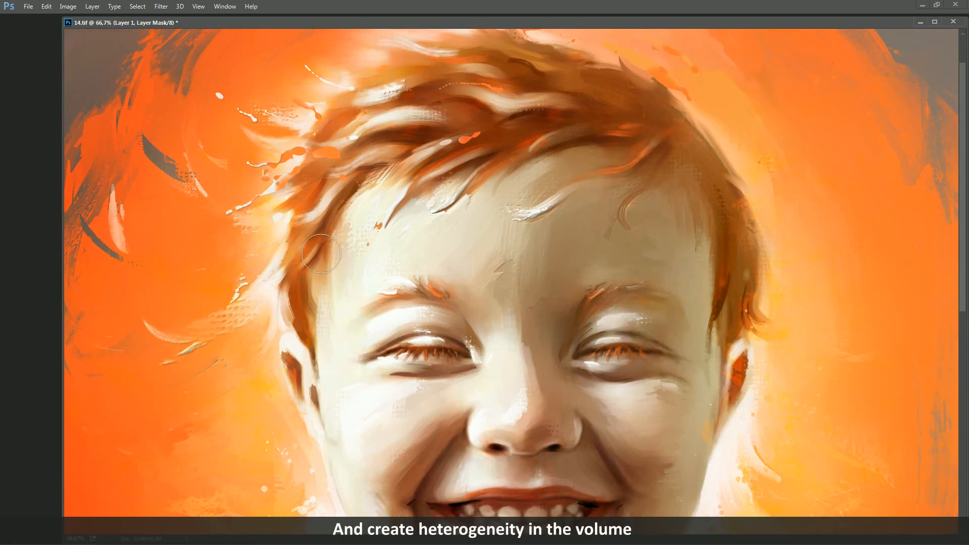
# - Paint white on the mask over the eyelids, cheeks, nose and chin, and over the splashes beside the right cheek
pyautogui.scroll(-3, 363, 340)
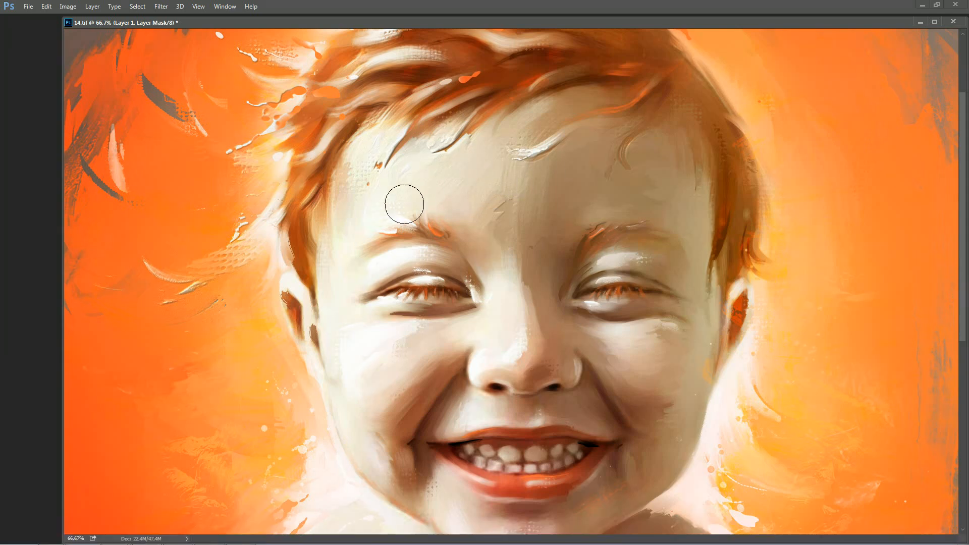
pyautogui.scroll(-3, 305, 149)
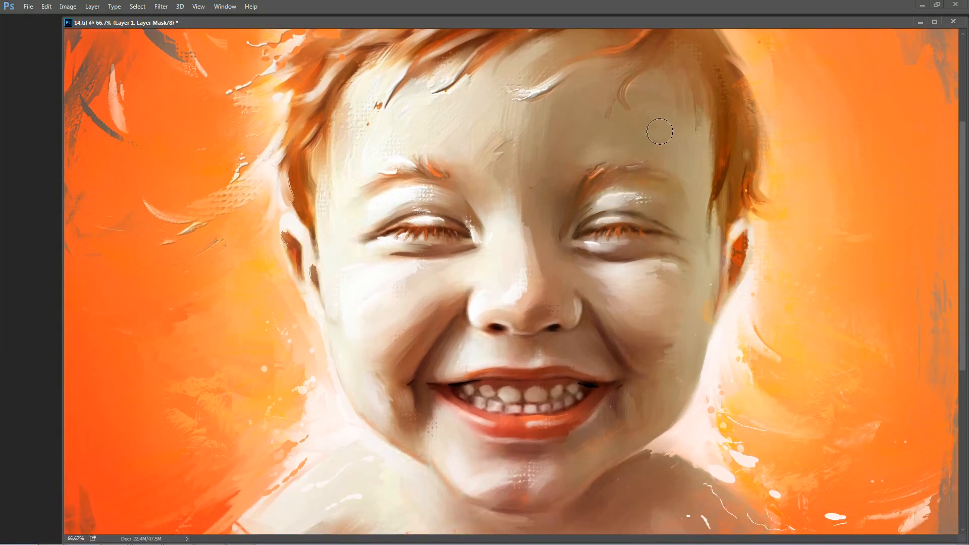
pyautogui.scroll(-7, 712, 89)
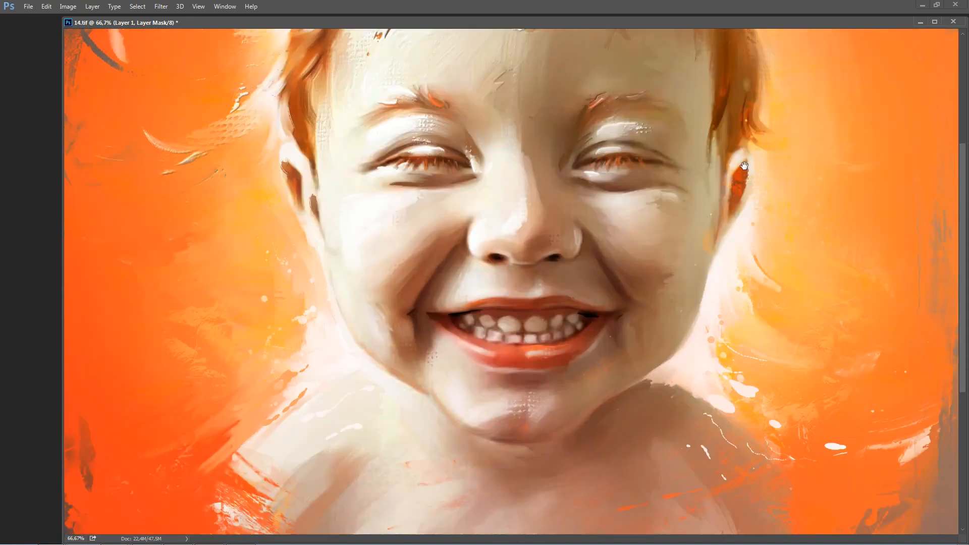
pyautogui.click(717, 263)
pyautogui.click(669, 223)
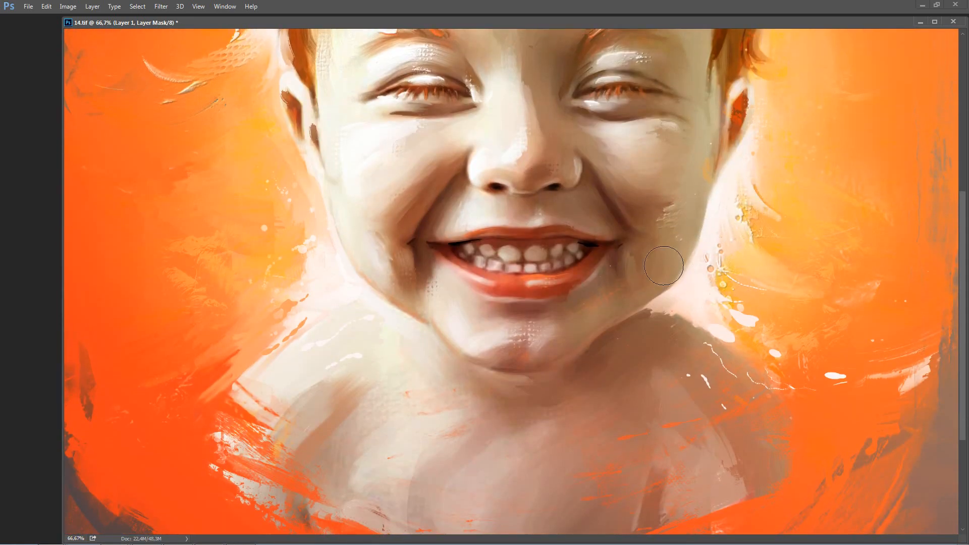
pyautogui.click(665, 134)
pyautogui.click(519, 151)
pyautogui.click(505, 337)
pyautogui.click(539, 213)
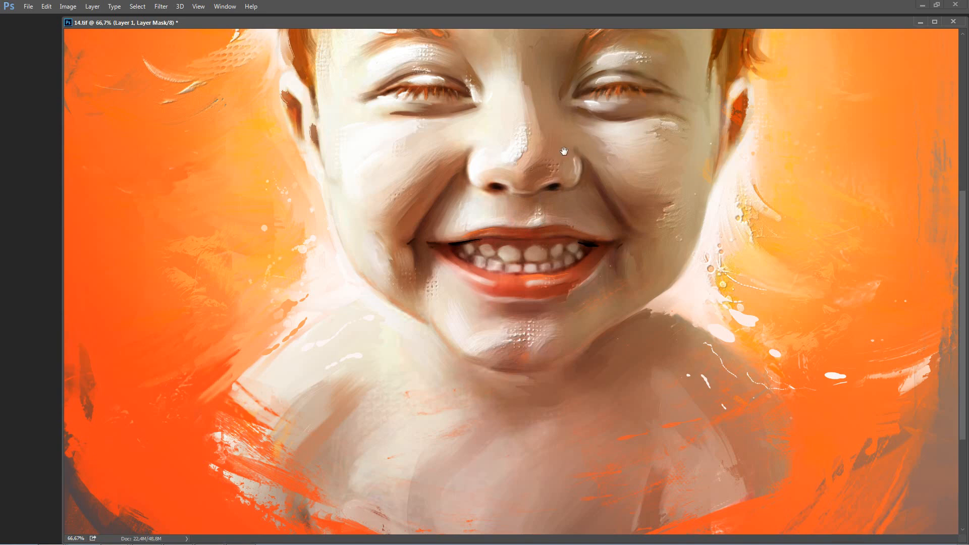
# - Vary the brush size and reveal volume in the crown of the hair and the upper-left background strokes
pyautogui.scroll(5, 564, 152)
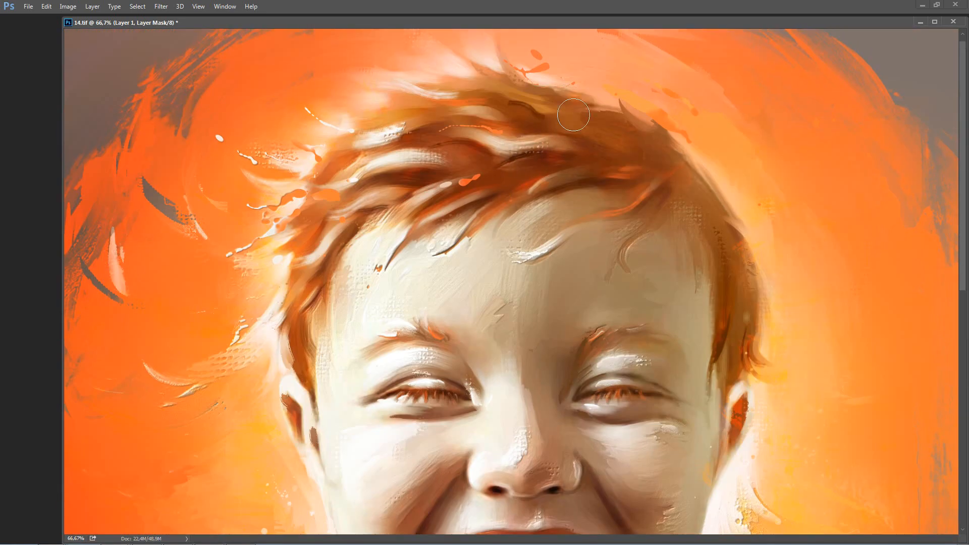
pyautogui.moveTo(448, 58); pyautogui.dragTo(457, 67)
pyautogui.press(']')
pyautogui.press(']')
pyautogui.press('[')
pyautogui.moveTo(229, 104)
pyautogui.mouseDown()
pyautogui.moveTo(237, 80)
pyautogui.moveTo(227, 87)
pyautogui.mouseUp()
pyautogui.moveTo(137, 113)
pyautogui.mouseDown()
pyautogui.moveTo(126, 168)
pyautogui.moveTo(205, 90)
pyautogui.mouseUp()
pyautogui.press('[')
pyautogui.press('[')
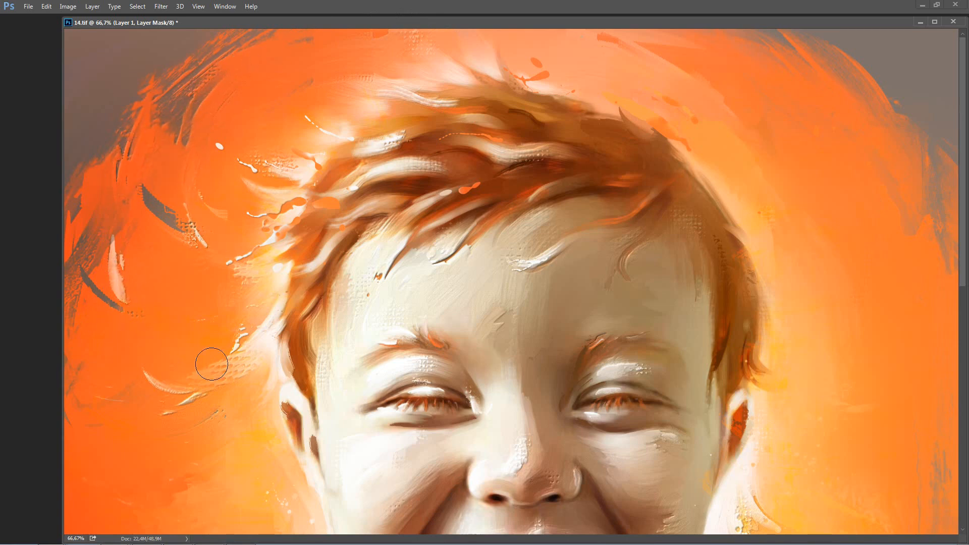
# - Paint white on the mask over the loose wisps left of the face and the strands of the fringe
pyautogui.moveTo(234, 346); pyautogui.dragTo(291, 226)
pyautogui.scroll(3, 323, 216)
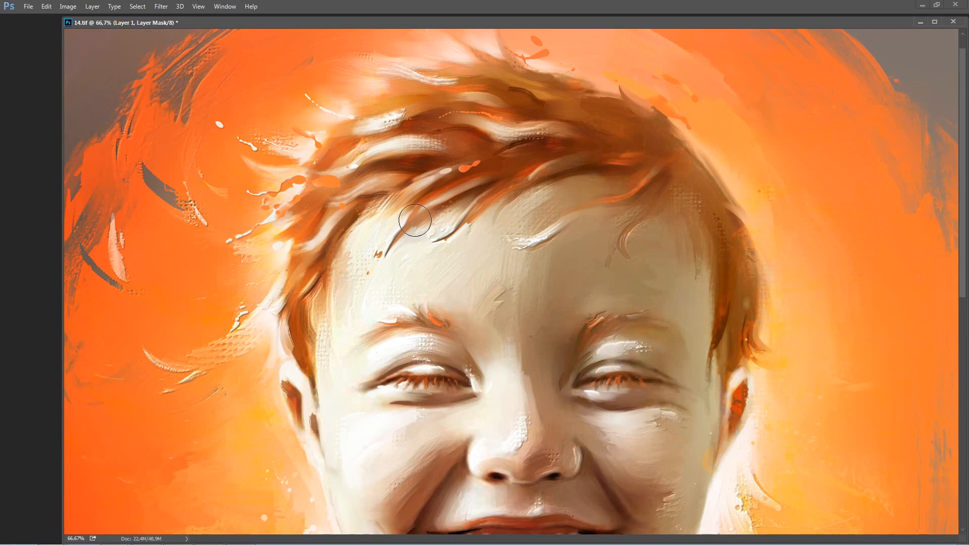
pyautogui.moveTo(394, 123); pyautogui.dragTo(454, 99)
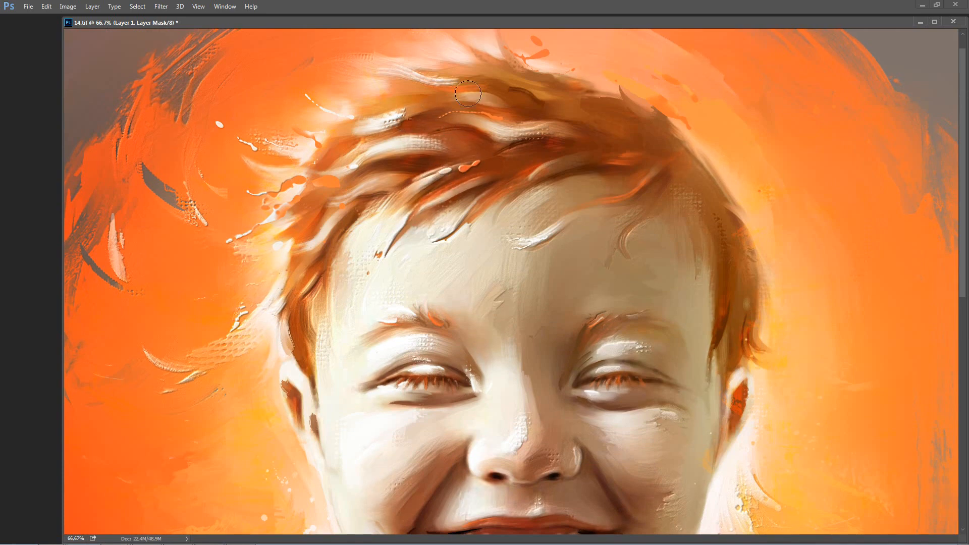
pyautogui.moveTo(593, 54); pyautogui.dragTo(593, 77)
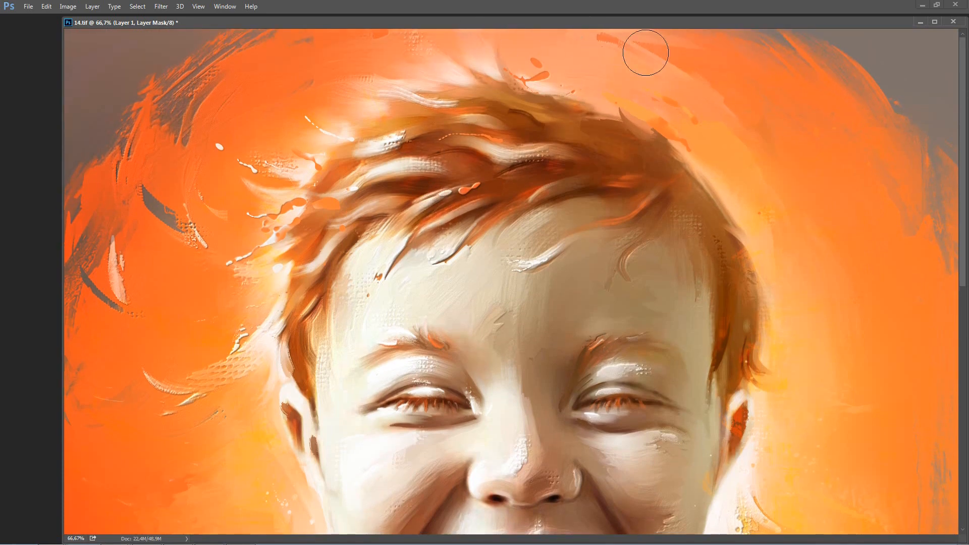
# - Enlarge the brush and reveal volume in the orange background to the right of the head
pyautogui.press(']')
pyautogui.press(']')
pyautogui.press(']')
pyautogui.moveTo(822, 134)
pyautogui.mouseDown()
pyautogui.moveTo(883, 82)
pyautogui.moveTo(907, 150)
pyautogui.moveTo(865, 345)
pyautogui.moveTo(775, 224)
pyautogui.mouseUp()
pyautogui.moveTo(729, 279); pyautogui.dragTo(722, 355)
pyautogui.moveTo(933, 450); pyautogui.dragTo(886, 225)
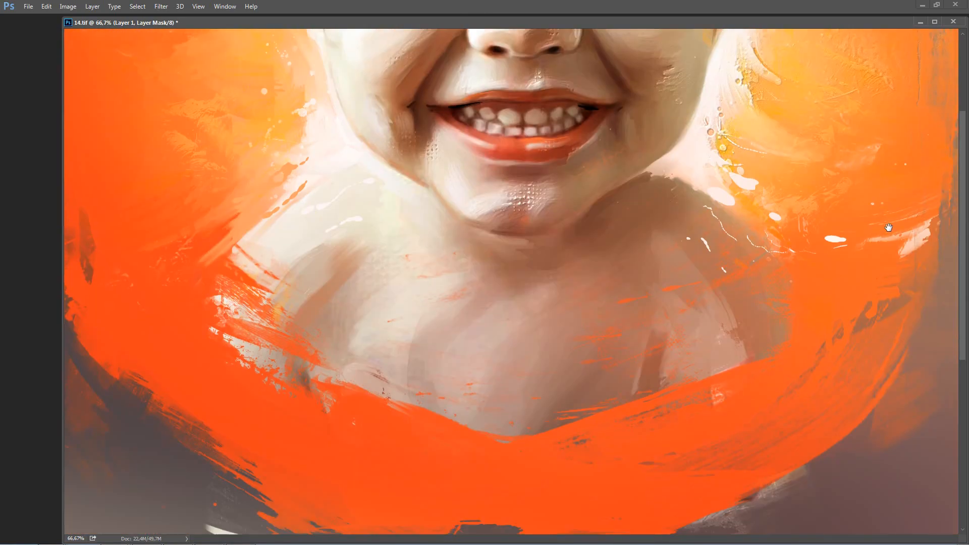
# - Reduce the brush size and reveal volume in the white splashes over the right shoulder, the jawline and the upper chest
pyautogui.moveTo(835, 207)
pyautogui.mouseDown()
pyautogui.moveTo(796, 193)
pyautogui.moveTo(772, 156)
pyautogui.mouseUp()
pyautogui.press('[')
pyautogui.press('[')
pyautogui.press('[')
pyautogui.press('[')
pyautogui.moveTo(666, 126); pyautogui.dragTo(602, 151)
pyautogui.moveTo(758, 136); pyautogui.dragTo(747, 182)
pyautogui.press(']')
pyautogui.moveTo(531, 298)
pyautogui.mouseDown()
pyautogui.moveTo(568, 278)
pyautogui.moveTo(500, 246)
pyautogui.moveTo(497, 231)
pyautogui.moveTo(458, 207)
pyautogui.mouseUp()
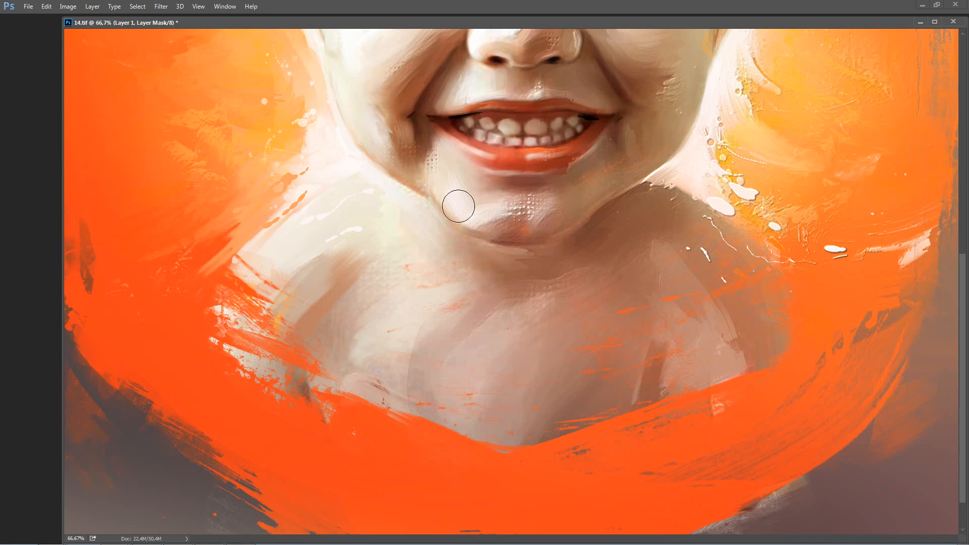
# - Paint white on the mask over the left shoulder's edge strokes and the splashes beside the left jaw
pyautogui.moveTo(454, 148); pyautogui.dragTo(452, 203)
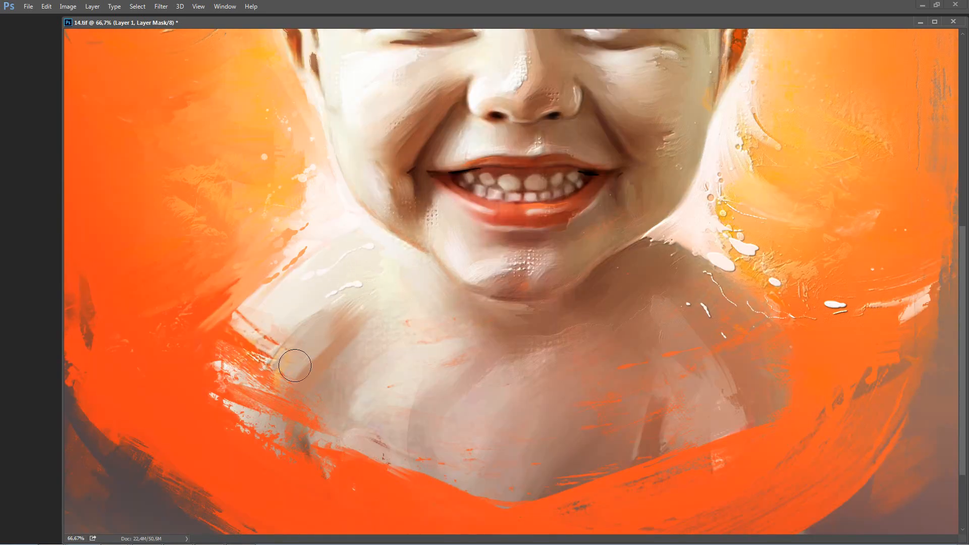
pyautogui.moveTo(315, 165); pyautogui.dragTo(358, 243)
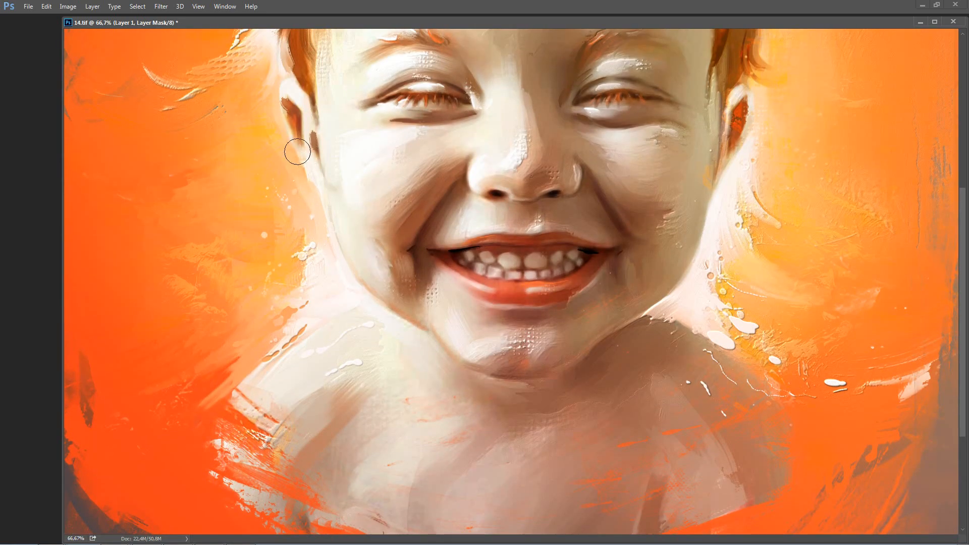
pyautogui.moveTo(499, 125)
pyautogui.mouseDown()
pyautogui.moveTo(497, 210)
pyautogui.moveTo(511, 170)
pyautogui.mouseUp()
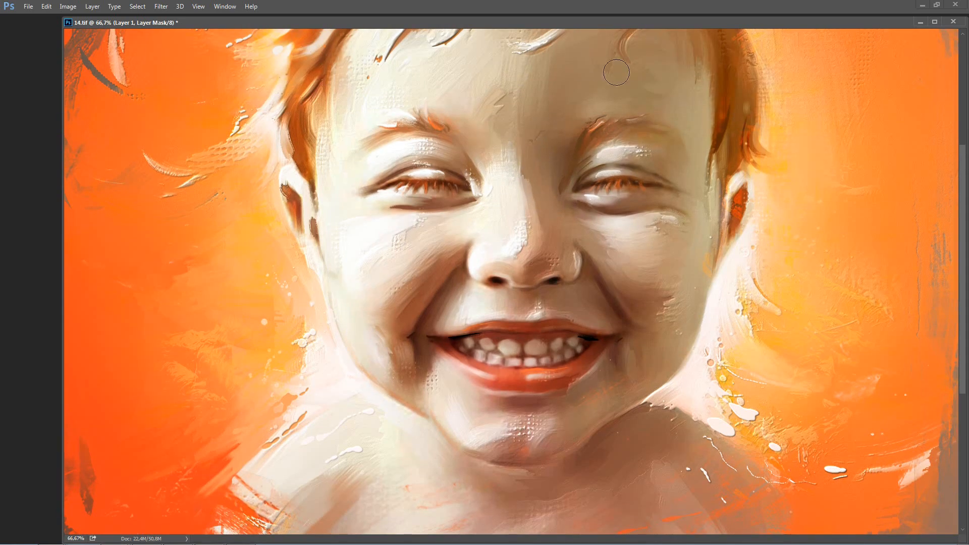
# - Reveal more volume in the left cheek, the left ear and the area above the upper lip
pyautogui.moveTo(552, 136); pyautogui.dragTo(549, 233)
pyautogui.moveTo(524, 366); pyautogui.dragTo(534, 204)
pyautogui.press('Tab')
pyautogui.press('Tab')
pyautogui.moveTo(469, 246); pyautogui.dragTo(462, 235)
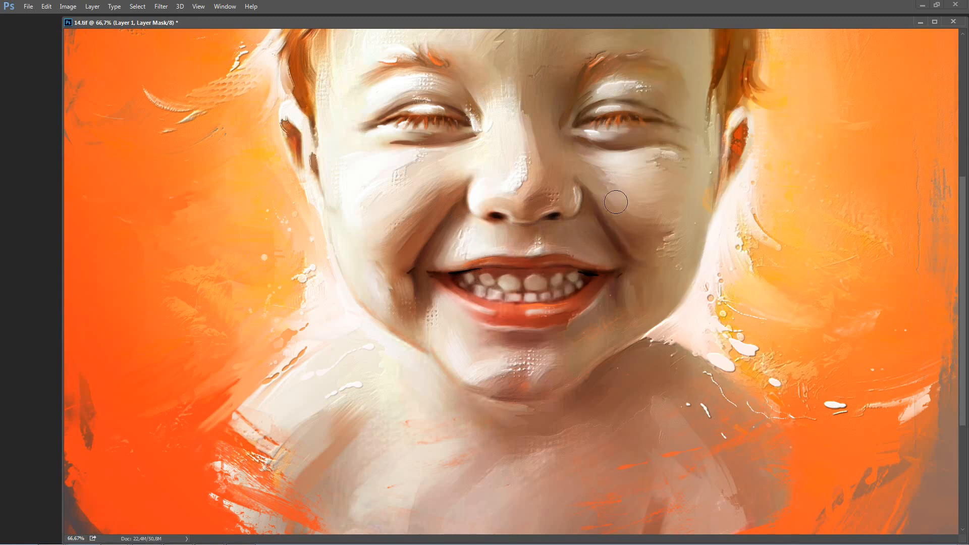
# - Paint white on the mask along the right edge of the hair and in the background beside it
pyautogui.hotkey('ctrl', '-')
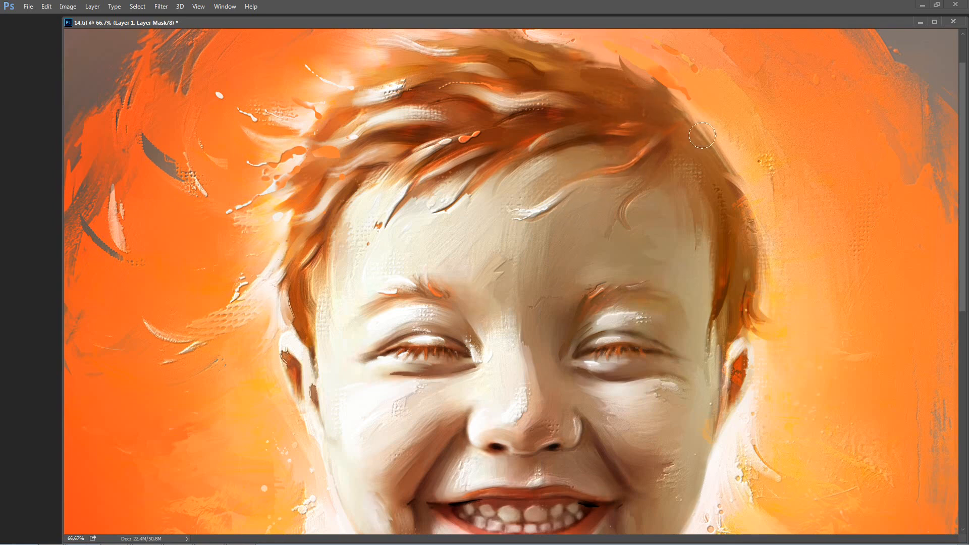
pyautogui.moveTo(569, 156); pyautogui.dragTo(563, 206)
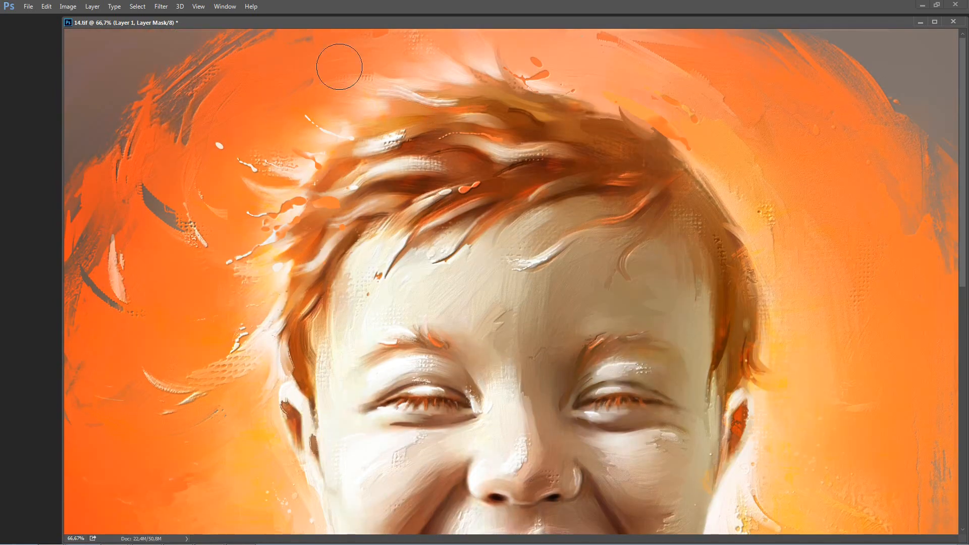
pyautogui.moveTo(147, 323); pyautogui.dragTo(186, 181)
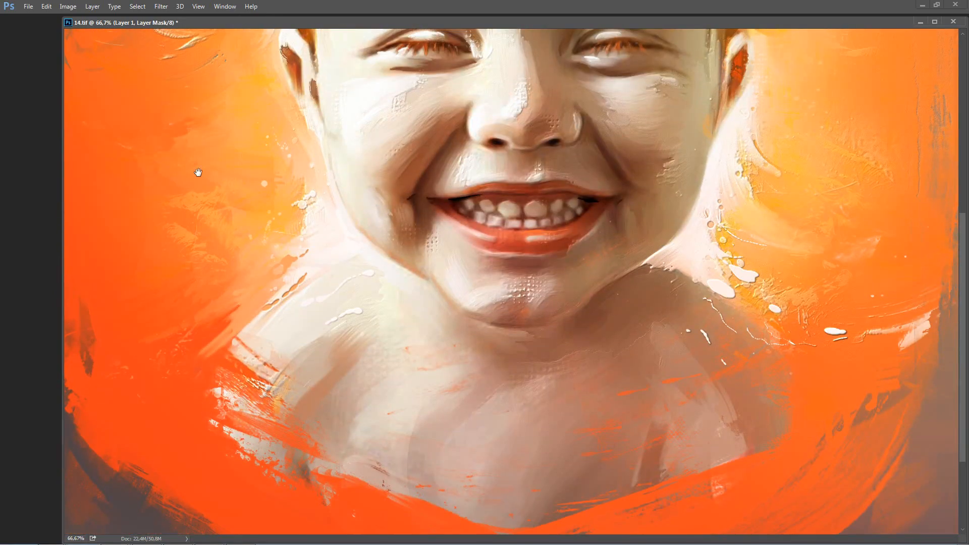
# - Reveal volume in the left background, the left shoulder and chest, and the lower orange ring using different brush sizes
pyautogui.moveTo(235, 104)
pyautogui.mouseDown()
pyautogui.moveTo(206, 90)
pyautogui.moveTo(126, 141)
pyautogui.moveTo(65, 118)
pyautogui.moveTo(255, 134)
pyautogui.moveTo(279, 116)
pyautogui.moveTo(308, 208)
pyautogui.moveTo(236, 250)
pyautogui.moveTo(174, 323)
pyautogui.moveTo(197, 344)
pyautogui.moveTo(174, 454)
pyautogui.moveTo(81, 272)
pyautogui.moveTo(114, 327)
pyautogui.moveTo(108, 410)
pyautogui.moveTo(72, 404)
pyautogui.mouseUp()
pyautogui.moveTo(401, 394)
pyautogui.mouseDown()
pyautogui.moveTo(404, 310)
pyautogui.moveTo(427, 410)
pyautogui.moveTo(466, 379)
pyautogui.moveTo(534, 356)
pyautogui.moveTo(511, 343)
pyautogui.mouseUp()
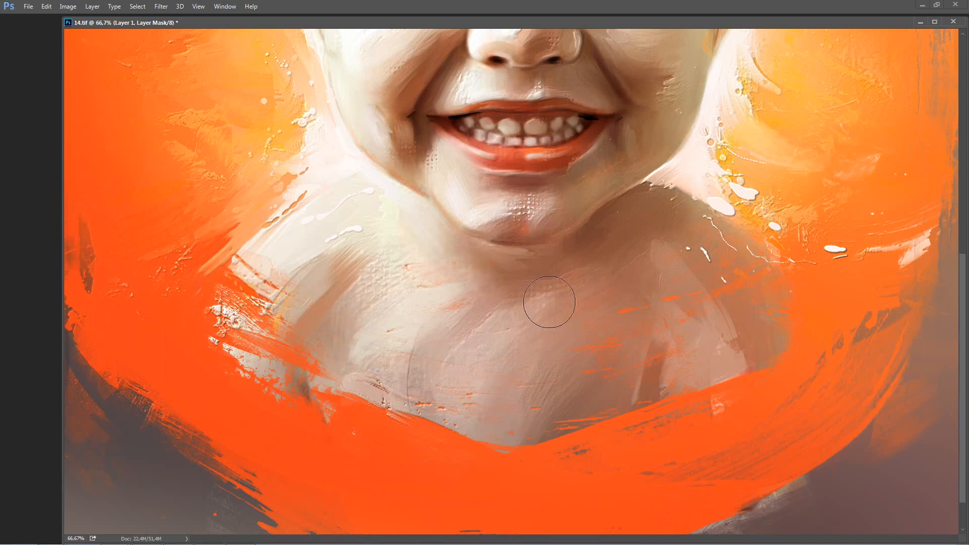
pyautogui.moveTo(462, 106); pyautogui.dragTo(424, 354)
pyautogui.press('[')
pyautogui.press('[')
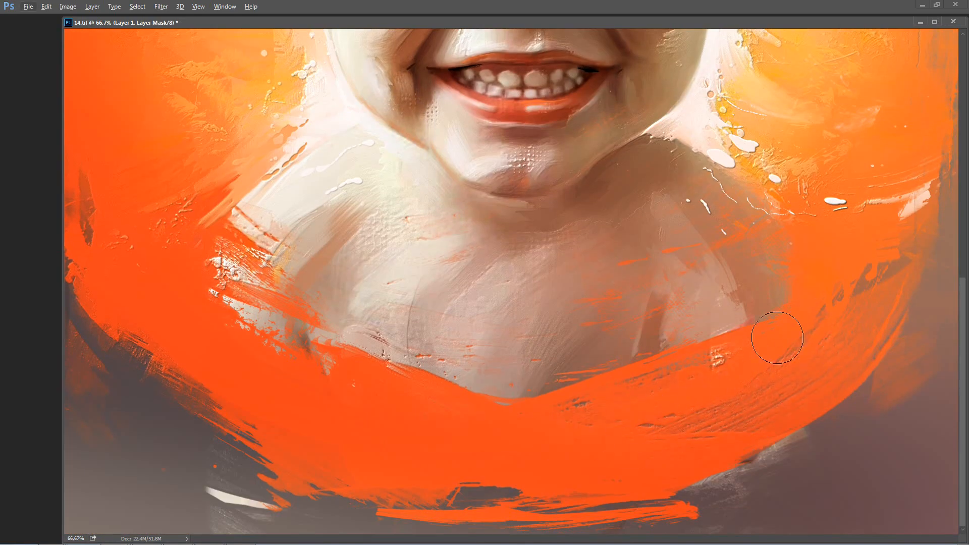
# - Soften the volume on the light spot at the chest's lower right with black, and resume revealing the orange ring's edges with white
pyautogui.press('Tab')
pyautogui.click(881, 119)
pyautogui.press('Tab')
pyautogui.moveTo(720, 358); pyautogui.dragTo(729, 350)
pyautogui.press('Tab')
pyautogui.moveTo(881, 80); pyautogui.dragTo(863, 71)
pyautogui.press('Tab')
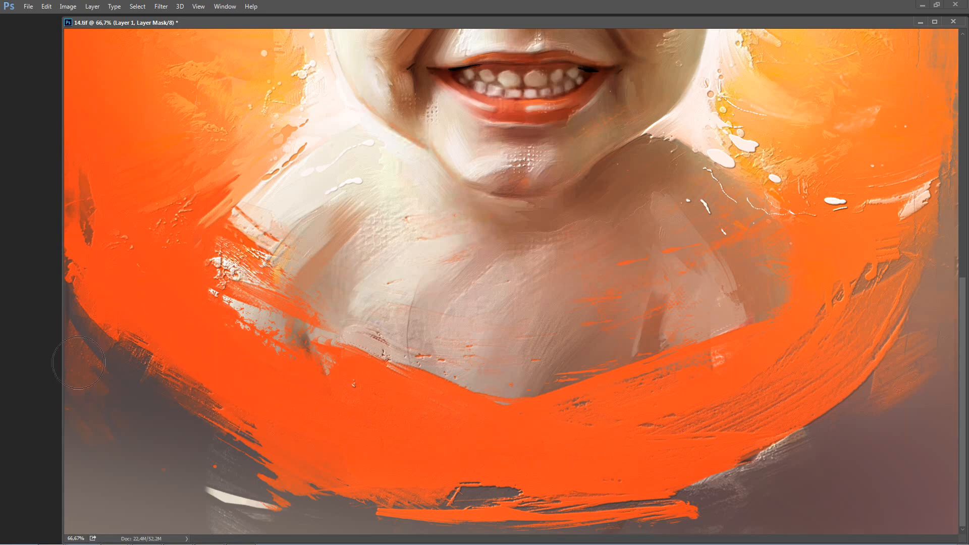
pyautogui.scroll(5, 123, 271)
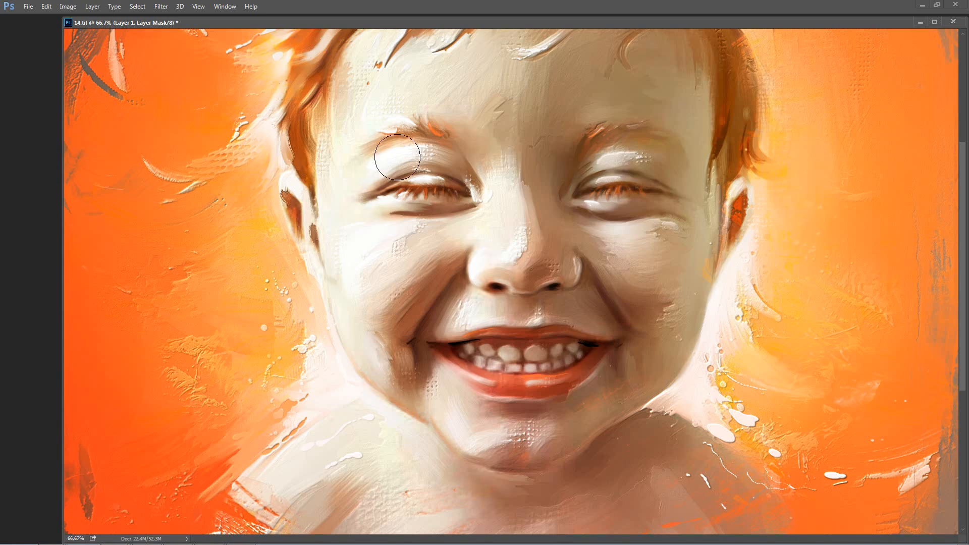
# - Paint white on the mask to reveal more volume in the light background beside the right cheek and jaw
pyautogui.scroll(3, 273, 252)
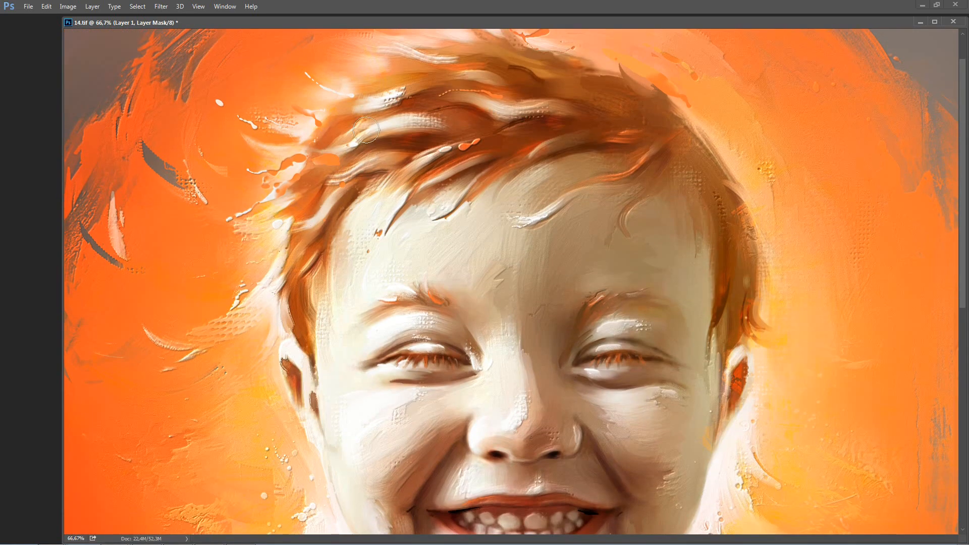
pyautogui.moveTo(512, 51); pyautogui.dragTo(684, 151)
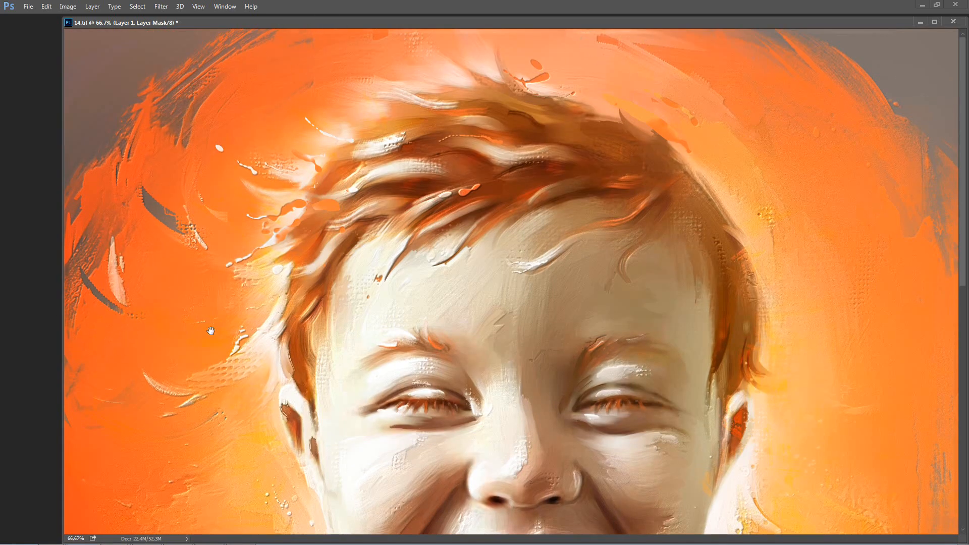
pyautogui.scroll(-5, 157, 319)
pyautogui.scroll(-3, 551, 150)
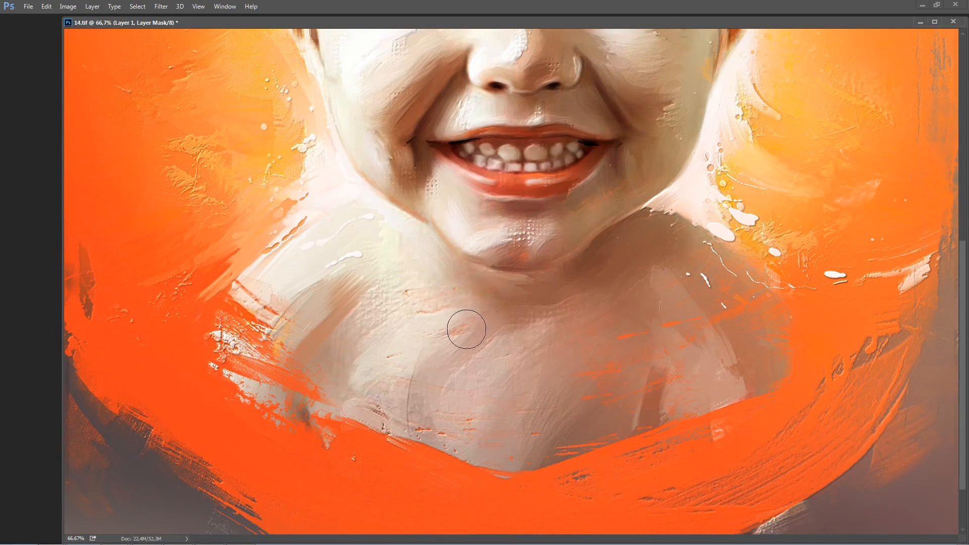
pyautogui.scroll(2, 519, 214)
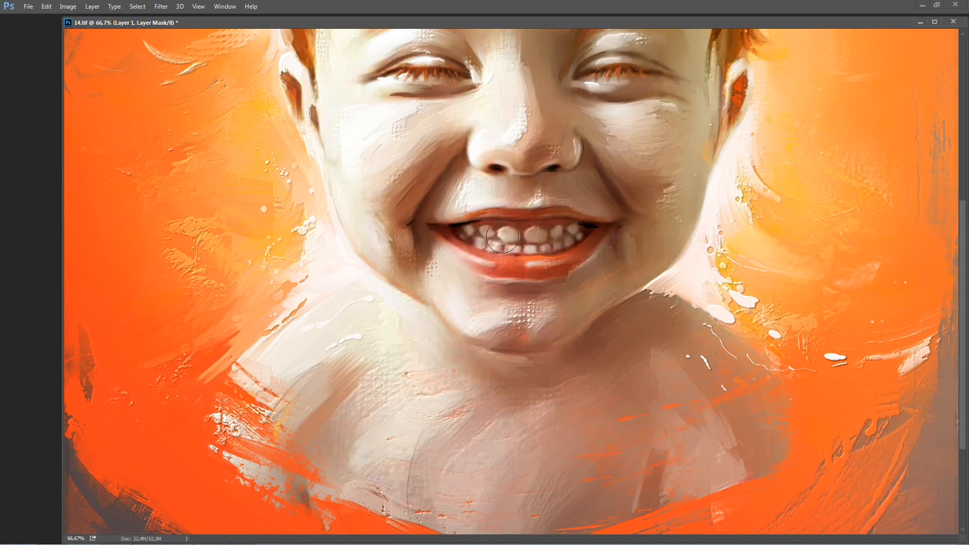
pyautogui.hotkey('ctrl', '+')
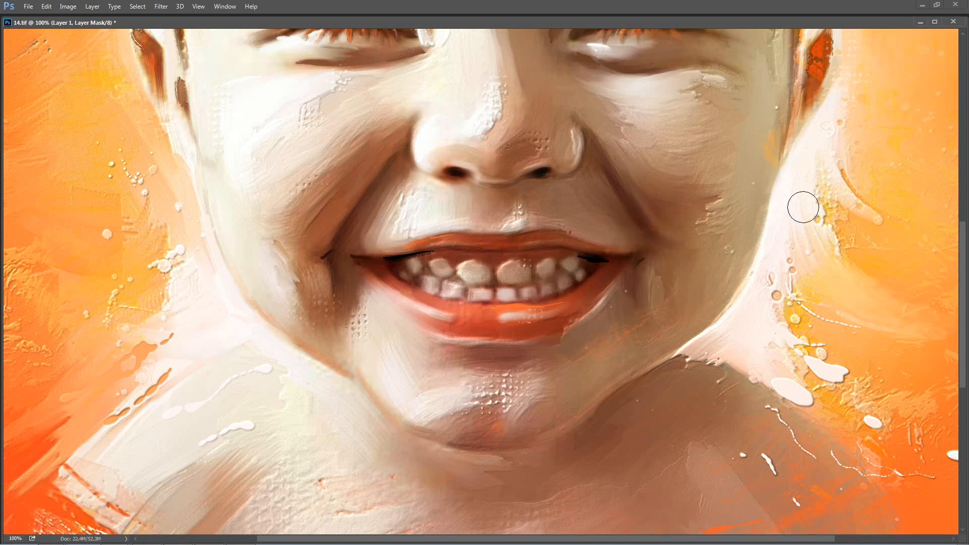
pyautogui.moveTo(812, 116); pyautogui.dragTo(803, 138)
pyautogui.moveTo(194, 385)
pyautogui.mouseDown()
pyautogui.moveTo(152, 387)
pyautogui.moveTo(248, 302)
pyautogui.moveTo(155, 346)
pyautogui.moveTo(224, 333)
pyautogui.mouseUp()
pyautogui.moveTo(135, 350)
pyautogui.mouseDown()
pyautogui.moveTo(246, 262)
pyautogui.moveTo(328, 149)
pyautogui.mouseUp()
pyautogui.moveTo(236, 258); pyautogui.dragTo(215, 281)
pyautogui.moveTo(376, 212); pyautogui.dragTo(303, 237)
pyautogui.moveTo(331, 284); pyautogui.dragTo(279, 308)
# - Examine the revealed volume on the eyes, mouth, chin, forehead and hair from several close views
pyautogui.hotkey('ctrl', '-')
pyautogui.moveTo(444, 222); pyautogui.dragTo(464, 262)
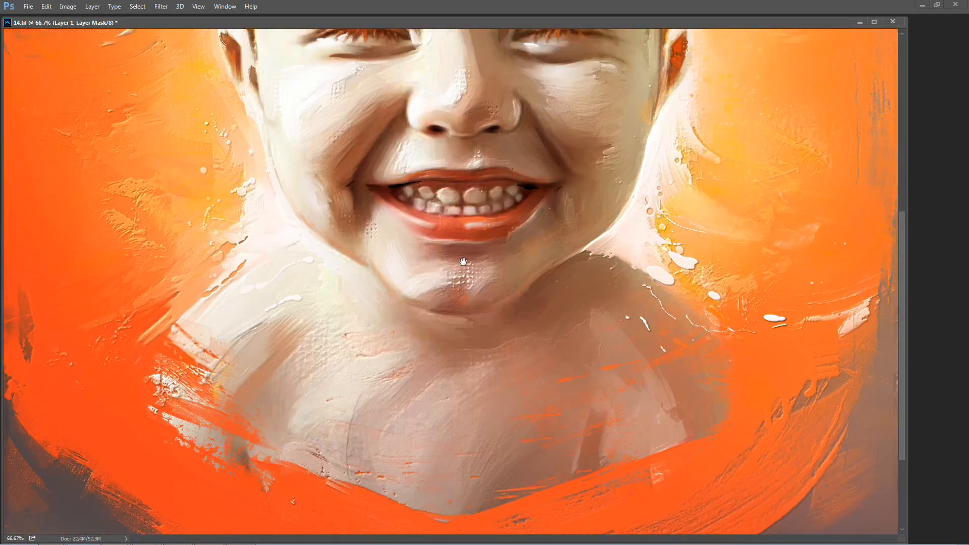
pyautogui.scroll(4, 464, 262)
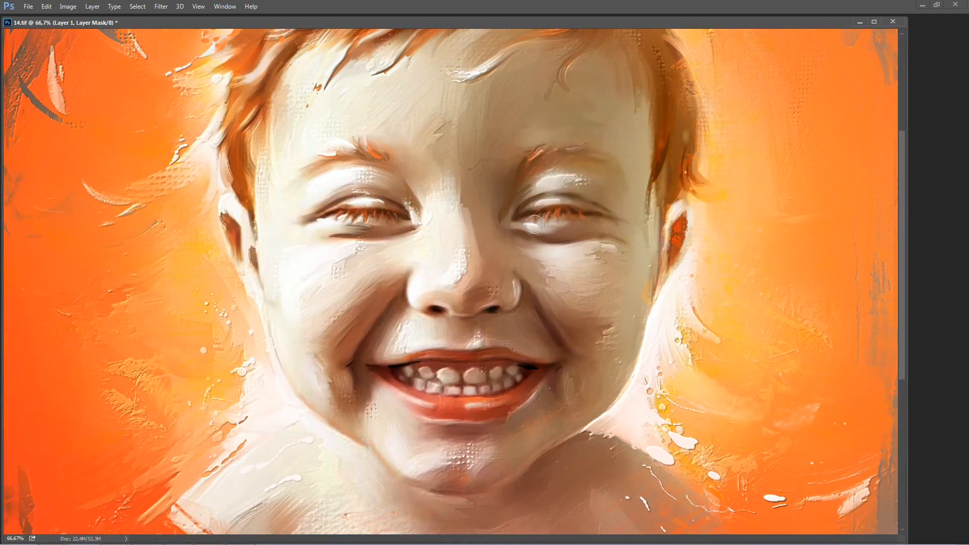
pyautogui.scroll(1, 534, 224)
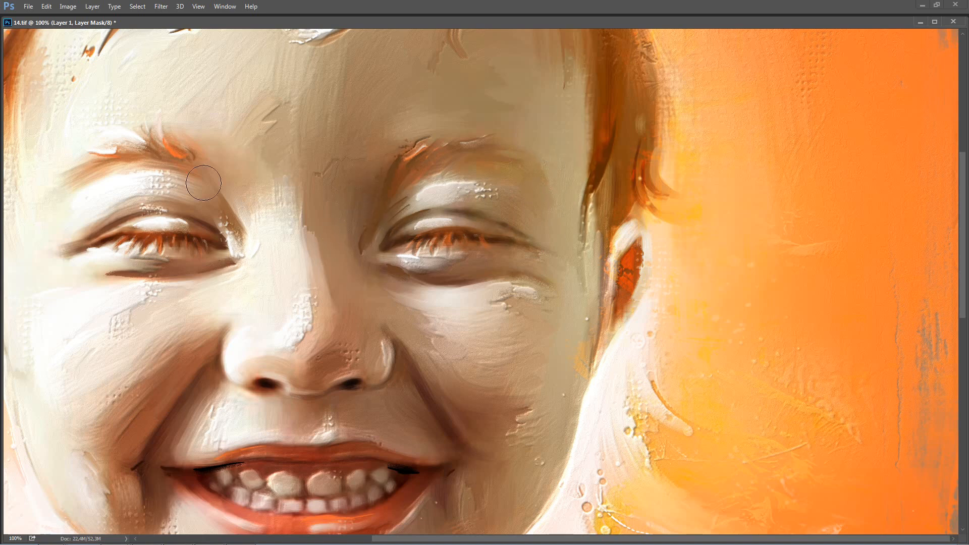
pyautogui.moveTo(282, 245); pyautogui.dragTo(442, 198)
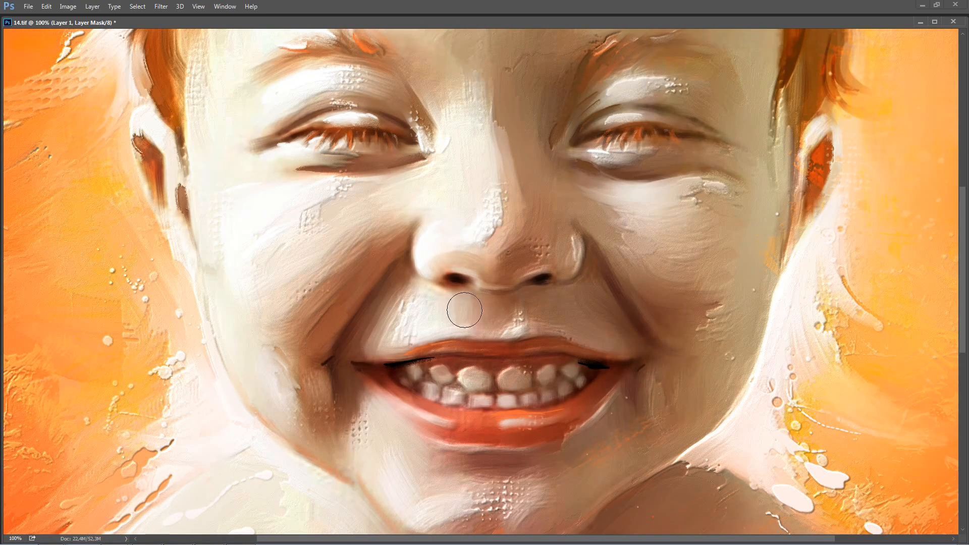
pyautogui.scroll(-3, 459, 248)
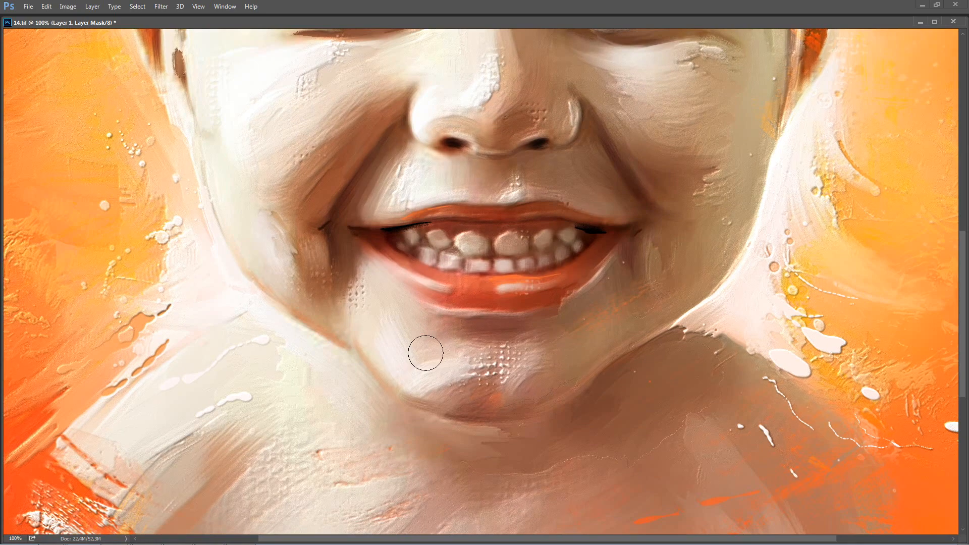
pyautogui.scroll(3, 368, 221)
pyautogui.scroll(6, 275, 128)
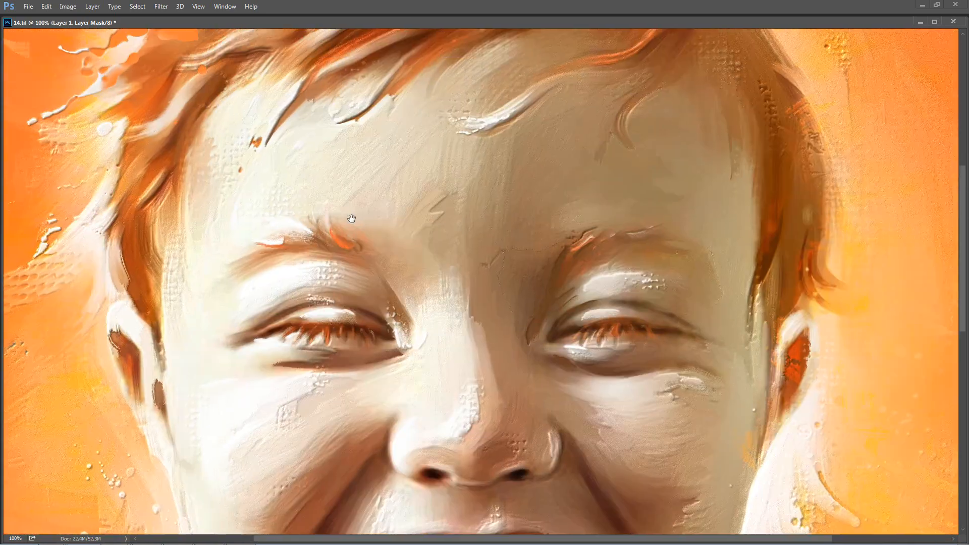
pyautogui.hotkey('ctrl', '-')
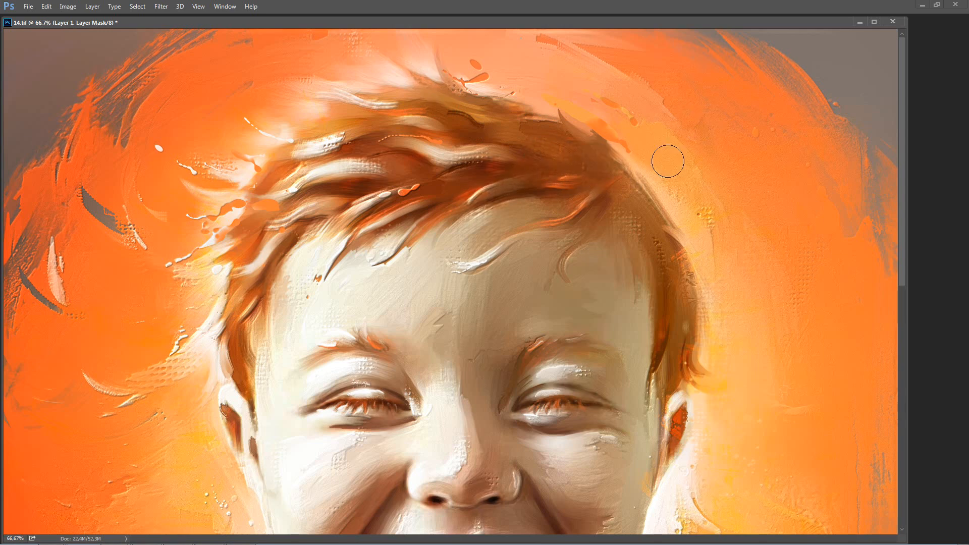
pyautogui.moveTo(527, 353); pyautogui.dragTo(495, 294)
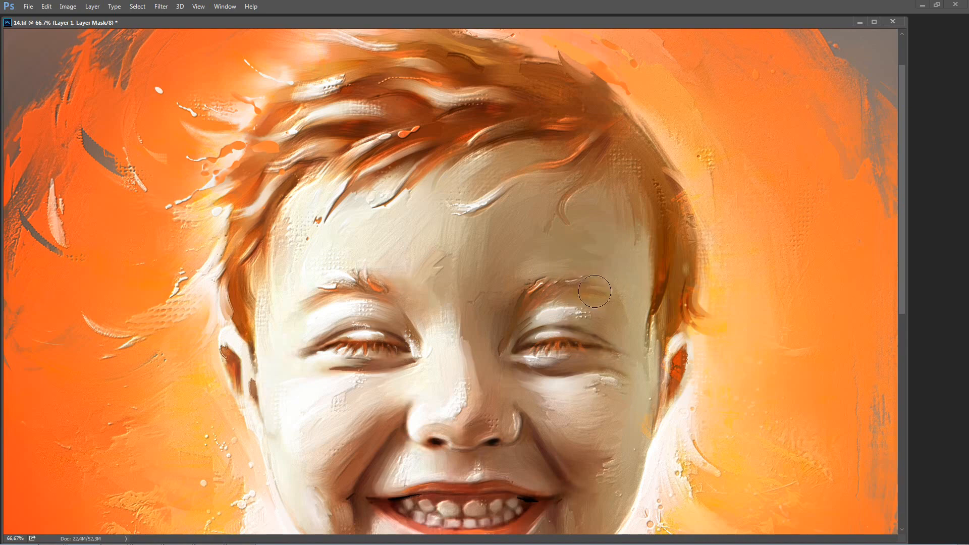
pyautogui.moveTo(637, 311); pyautogui.dragTo(565, 170)
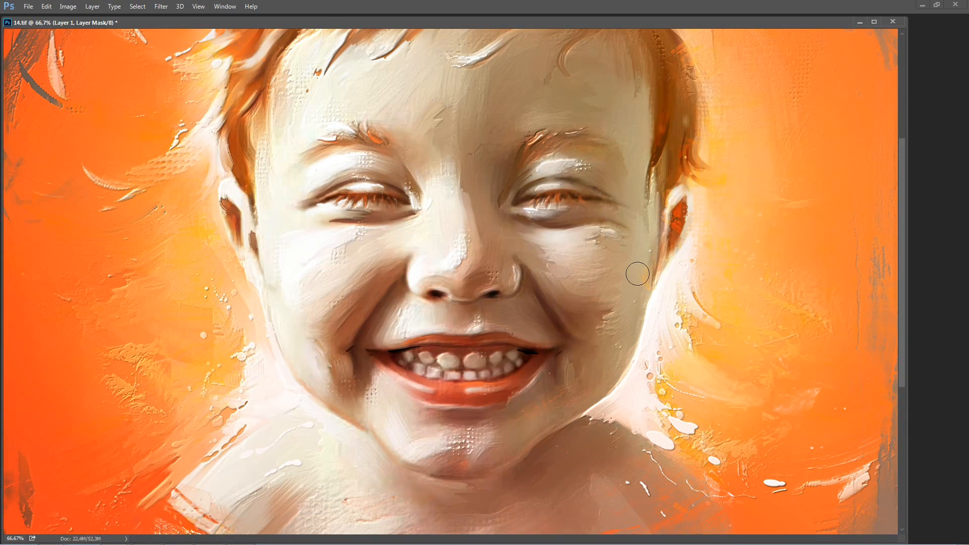
# - Check the volume effect across the whole portrait, including the orange ring, chest, face and background
pyautogui.hotkey('ctrl', '-')
pyautogui.moveTo(504, 216); pyautogui.dragTo(445, 247)
pyautogui.hotkey('ctrl', '+')
pyautogui.hotkey('ctrl', '-')
pyautogui.hotkey('ctrl', '-')
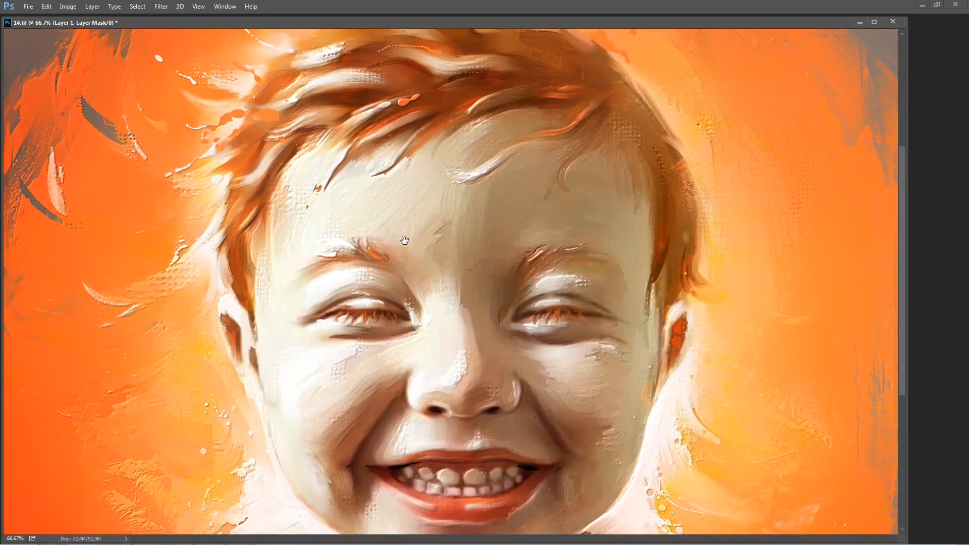
pyautogui.moveTo(345, 21); pyautogui.dragTo(541, 26)
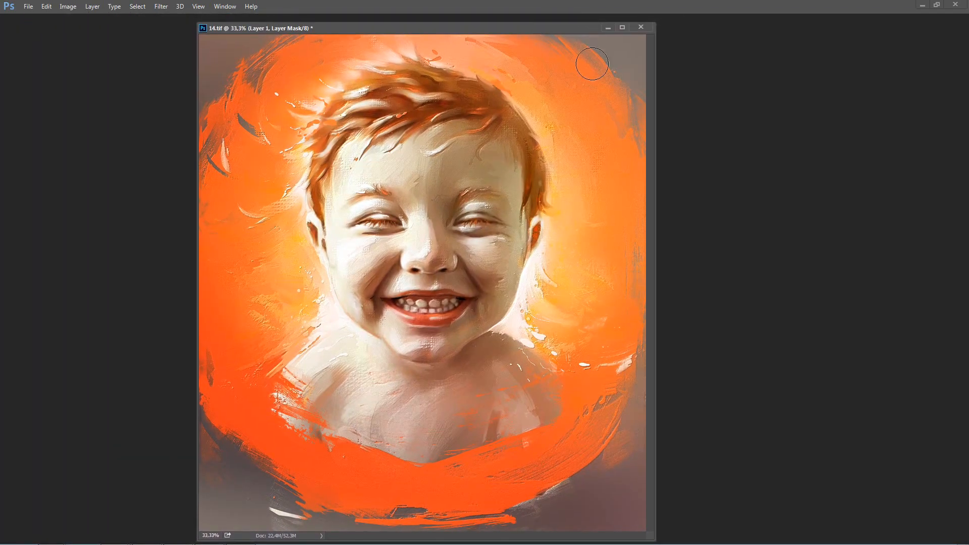
pyautogui.hotkey('ctrl', '+')
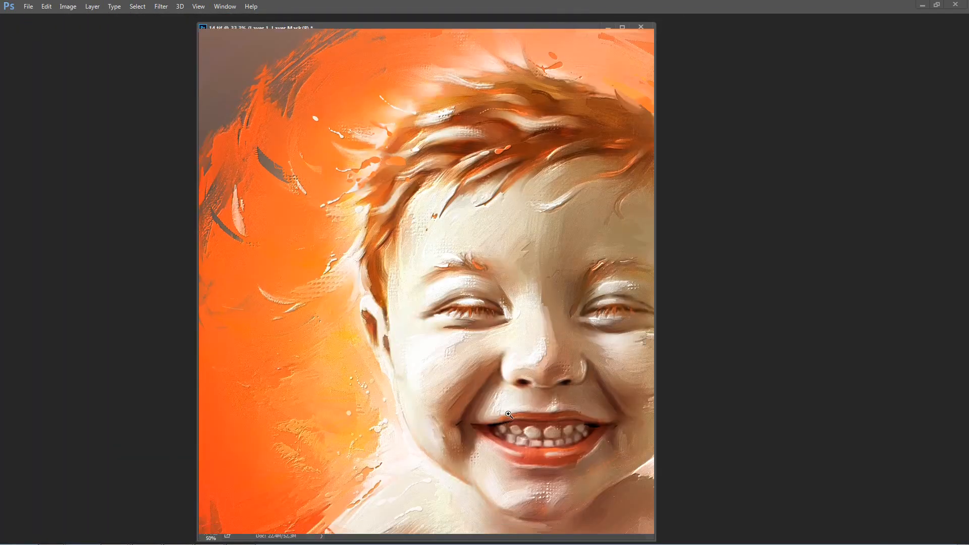
pyautogui.hotkey('ctrl', '+')
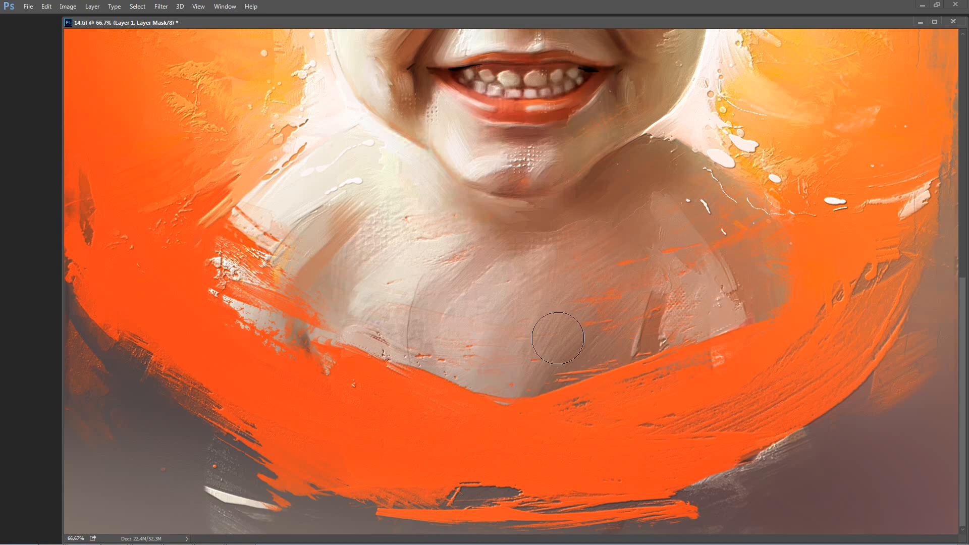
pyautogui.scroll(5, 411, 347)
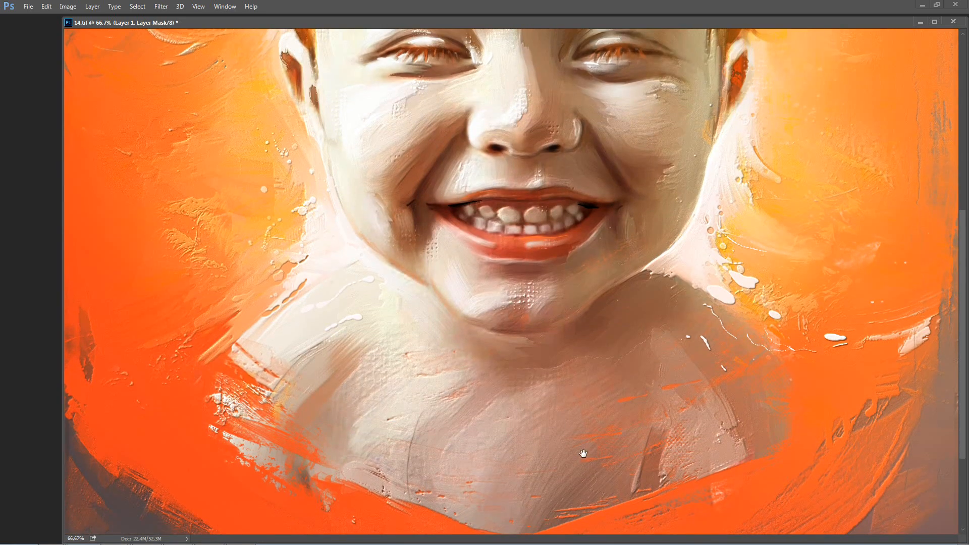
pyautogui.scroll(2, 752, 355)
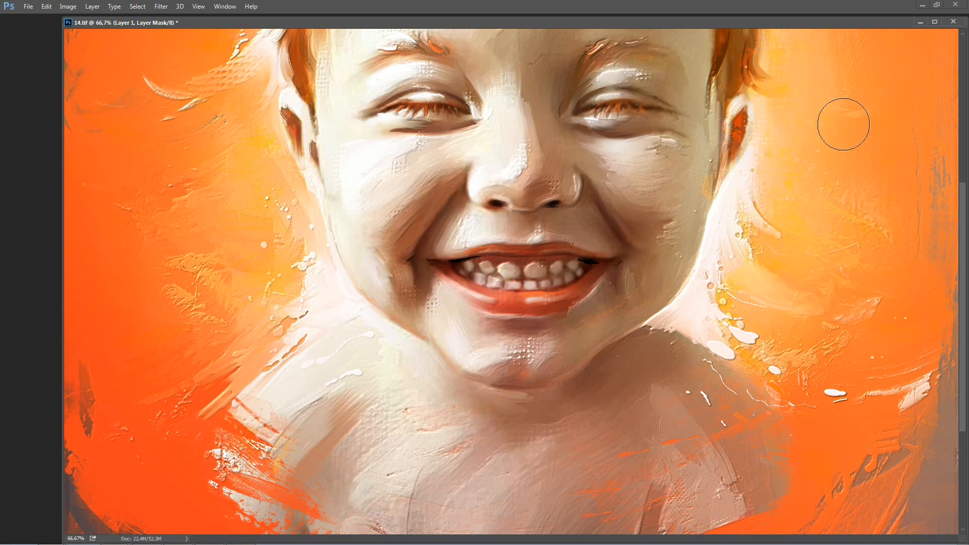
pyautogui.scroll(10, 832, 252)
# - Reduce the mask brush size and recheck the hair, face and right background
pyautogui.moveTo(790, 342)
pyautogui.mouseDown()
pyautogui.moveTo(829, 320)
pyautogui.moveTo(778, 354)
pyautogui.moveTo(788, 323)
pyautogui.mouseUp()
pyautogui.press('[')
pyautogui.press('[')
pyautogui.press('[')
pyautogui.scroll(-5, 747, 417)
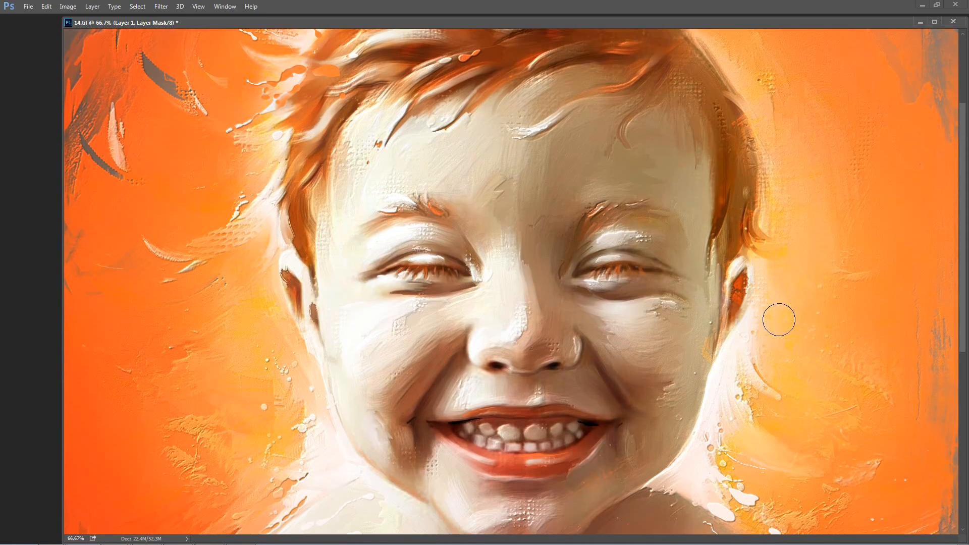
pyautogui.hotkey('ctrl', '-')
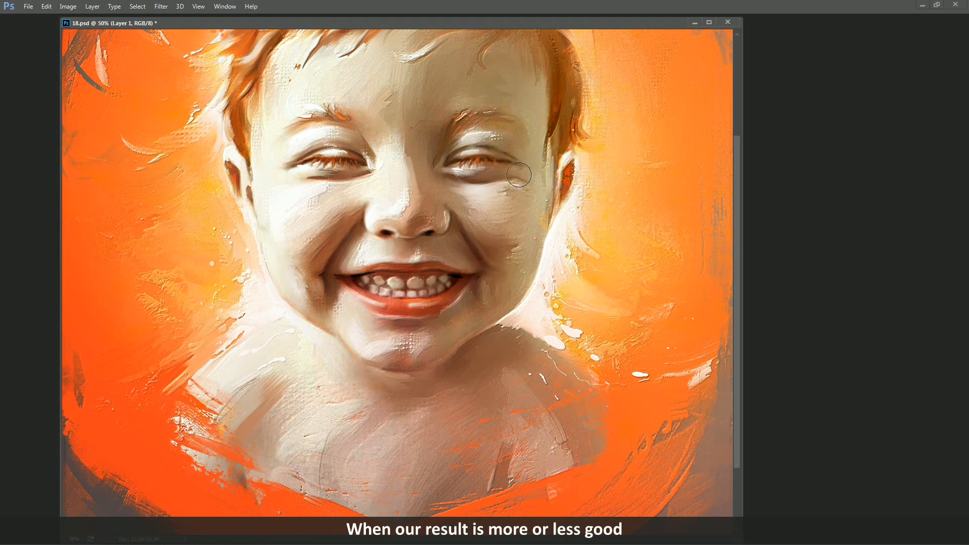
# - Stamp all visible layers into a new top layer and delete Layer 1 and Layer 0 beneath it
pyautogui.press('Tab')
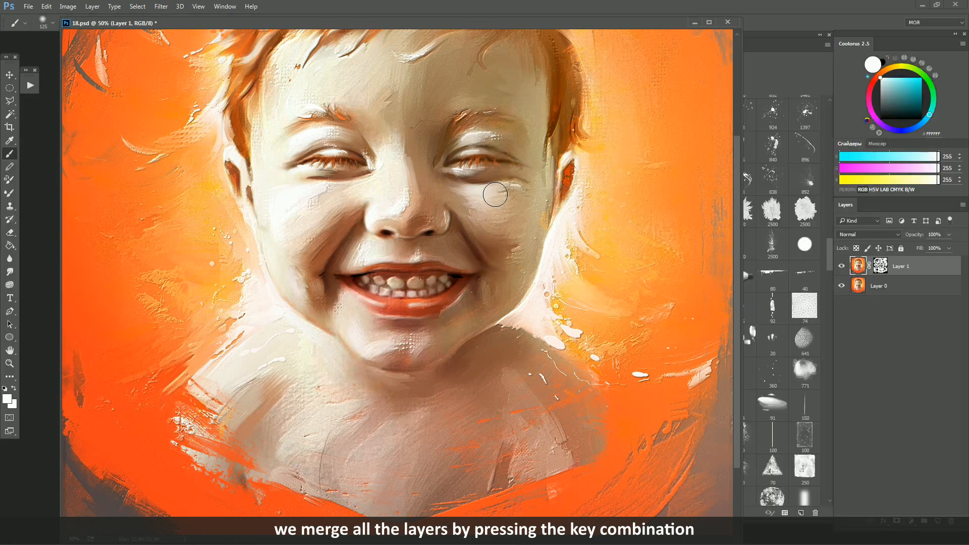
pyautogui.hotkey('ctrl', 'shift', 'alt', 'e')
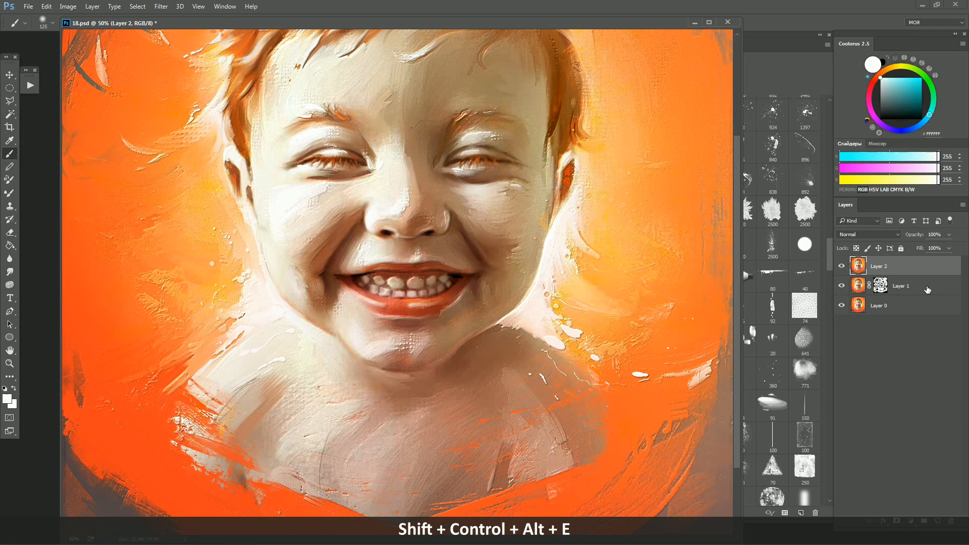
pyautogui.click(924, 287)
pyautogui.keyDown('shift'); pyautogui.click(916, 309); pyautogui.keyUp('shift')
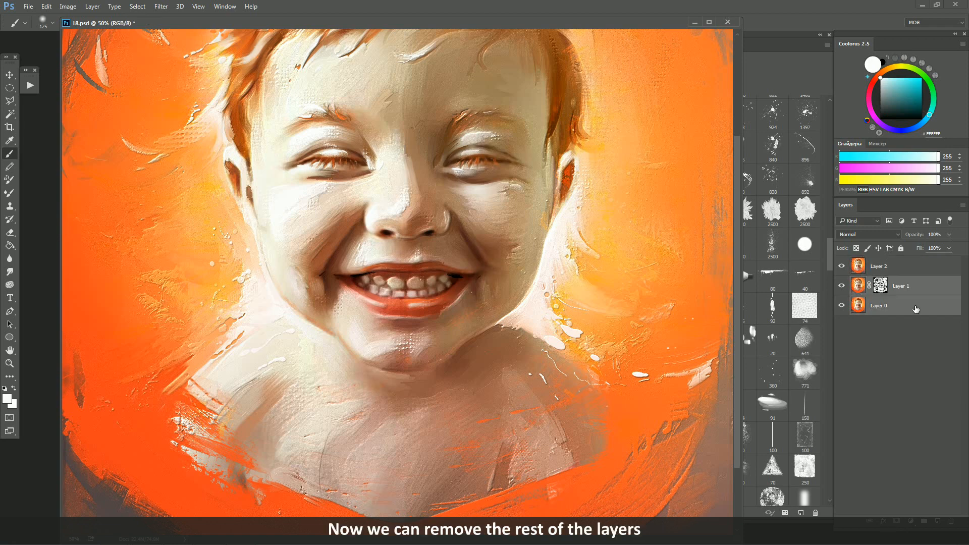
pyautogui.press('Delete')
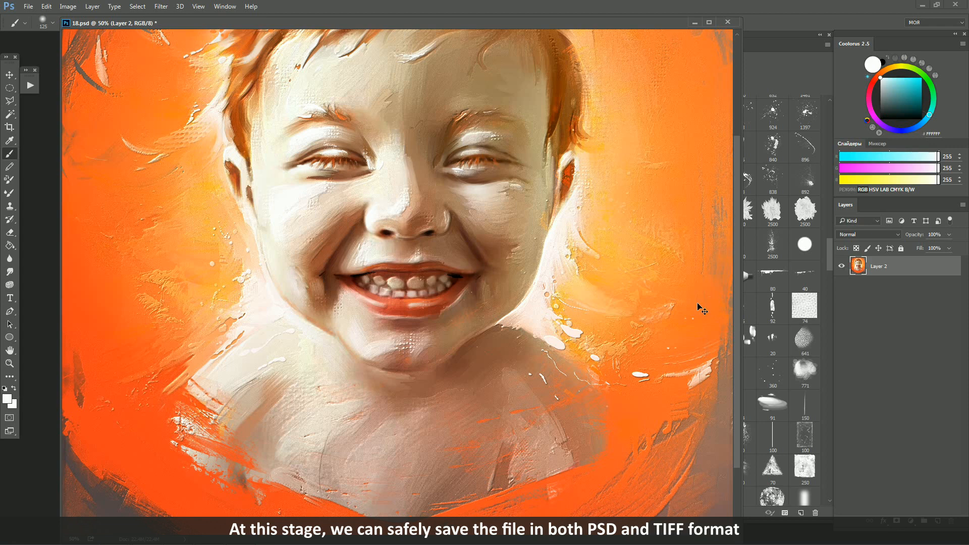
# - Save the merged portrait as a new Photoshop PSD file named 16
pyautogui.hotkey('ctrl', 'shift', 's')
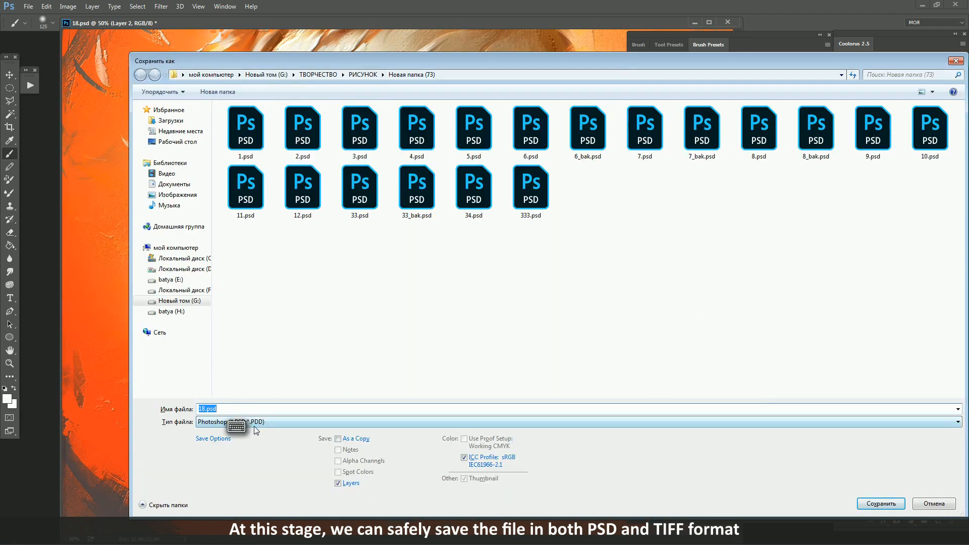
pyautogui.write('1')
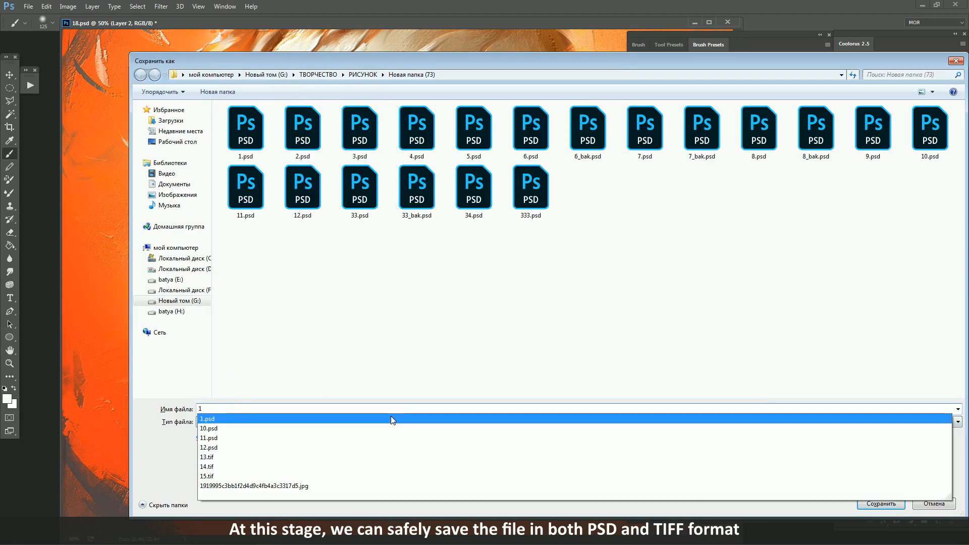
pyautogui.write('6')
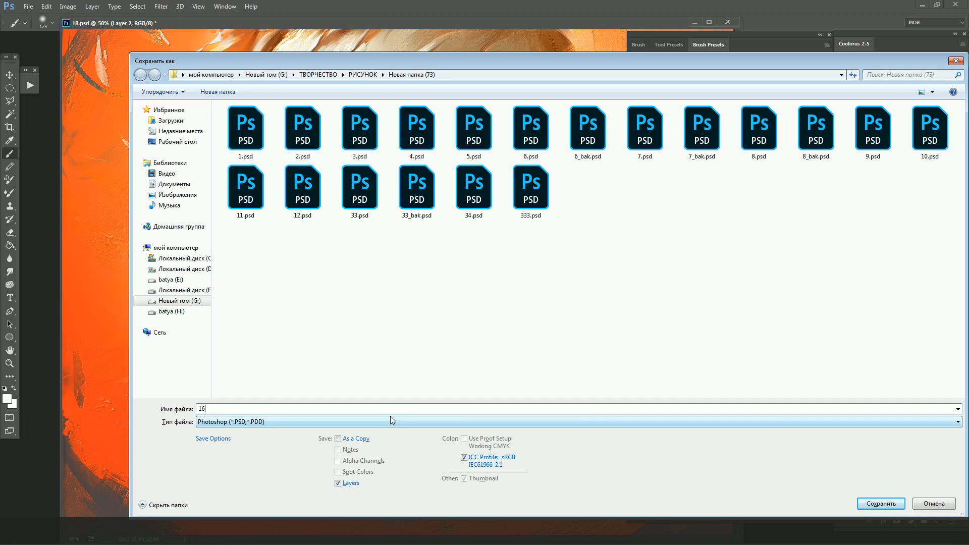
pyautogui.click(871, 503)
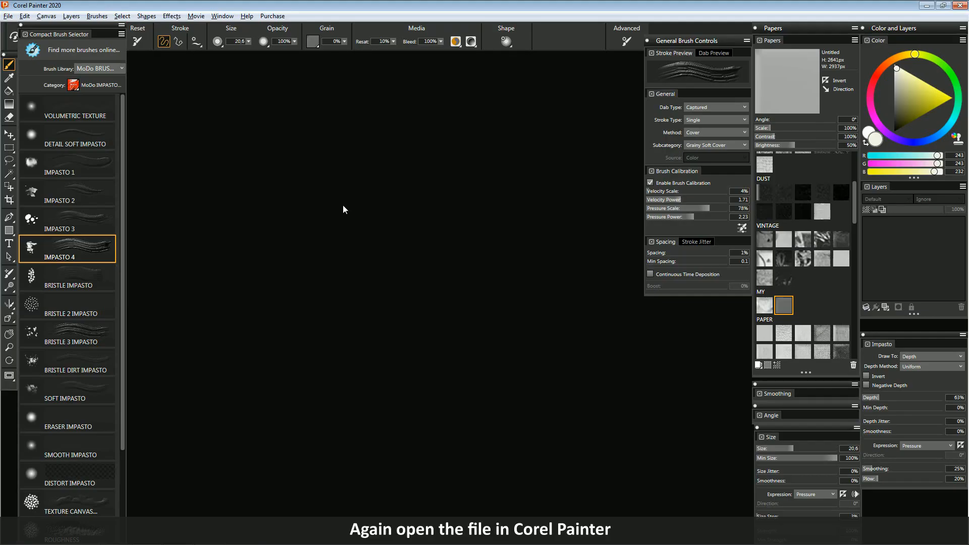
# - Switch to Corel Painter, open 16.psd and select Layer 2 above the canvas
pyautogui.hotkey('ctrl', 'o')
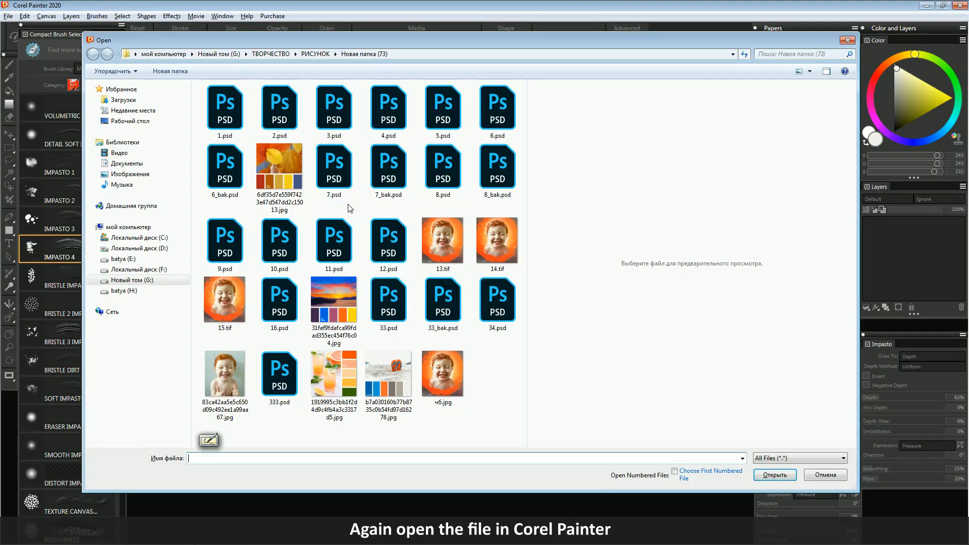
pyautogui.doubleClick(286, 312)
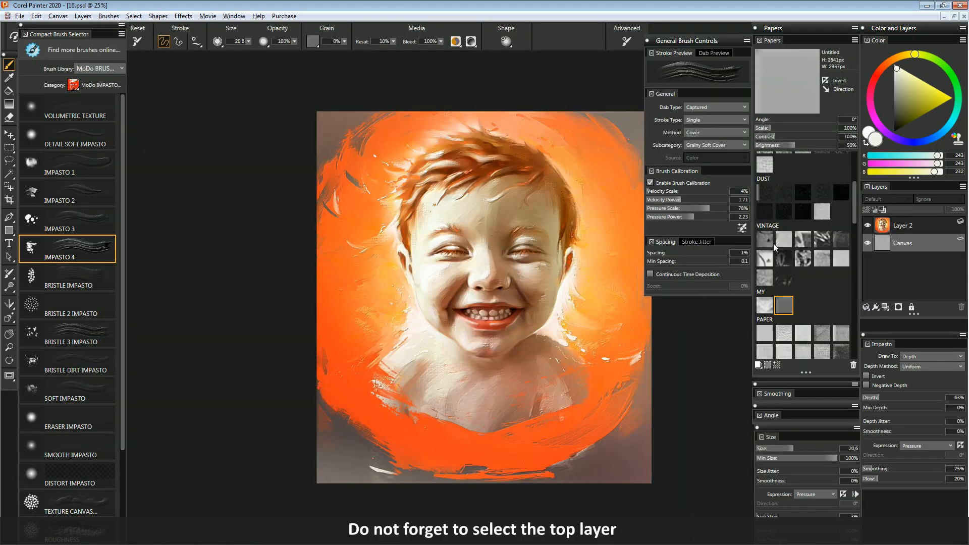
pyautogui.click(903, 227)
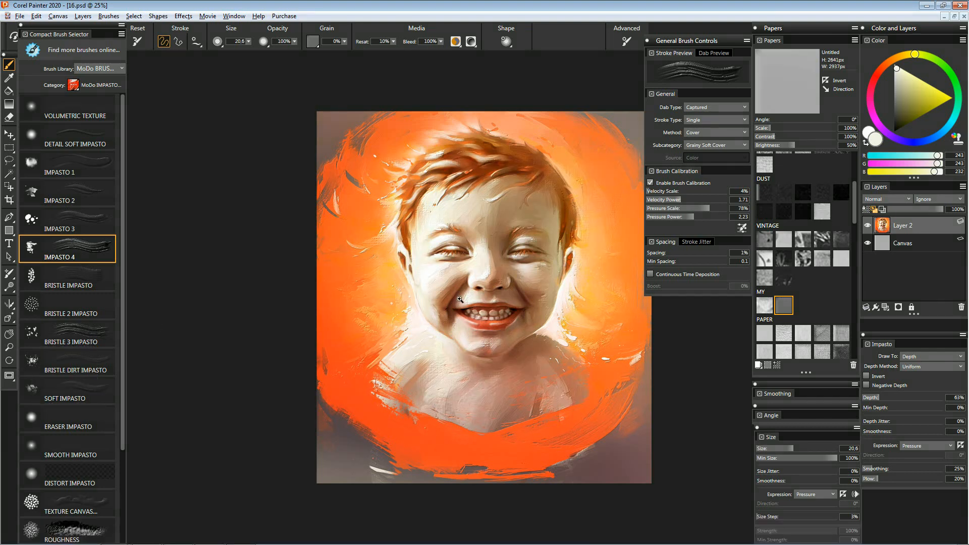
# - Choose the Impasto 2 brush and paint volume strokes over the orange background on the left side of the portrait
pyautogui.hotkey('ctrl', '+')
pyautogui.hotkey('ctrl', '+')
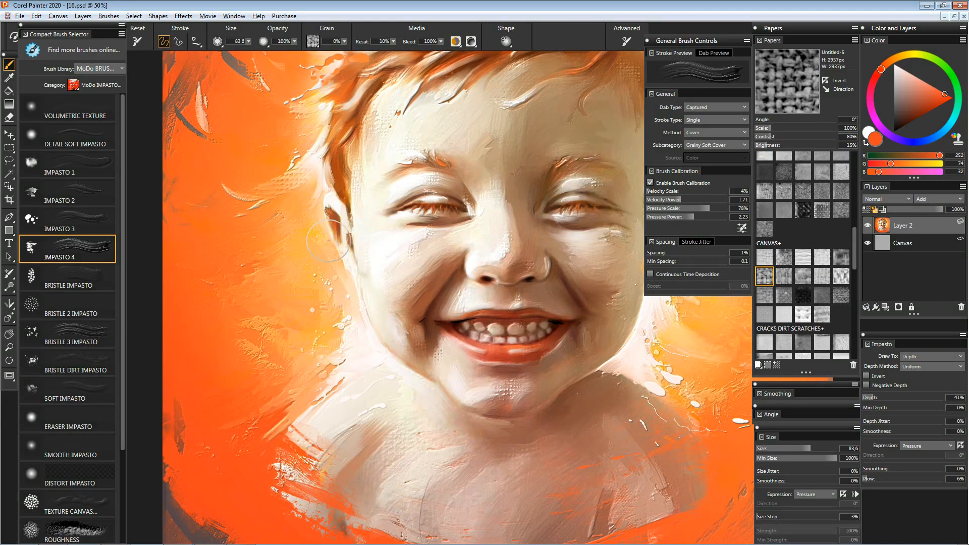
pyautogui.click(84, 196)
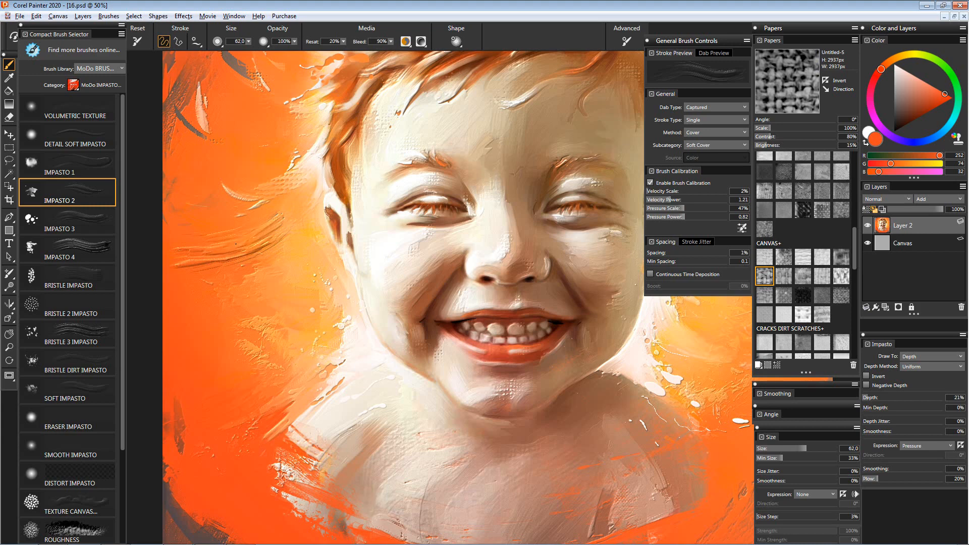
pyautogui.moveTo(225, 248)
pyautogui.mouseDown()
pyautogui.moveTo(252, 247)
pyautogui.moveTo(269, 231)
pyautogui.moveTo(201, 251)
pyautogui.moveTo(230, 253)
pyautogui.moveTo(192, 269)
pyautogui.mouseUp()
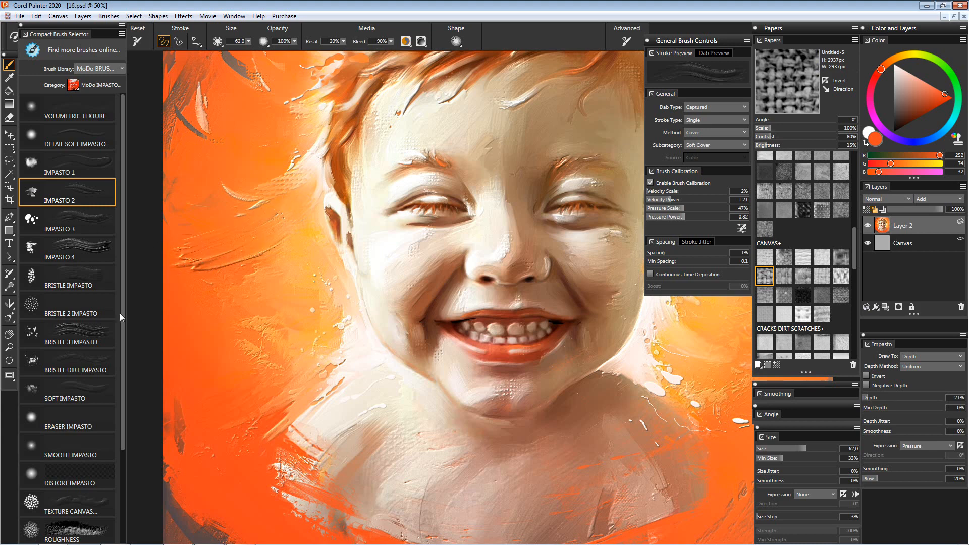
pyautogui.moveTo(195, 327)
pyautogui.mouseDown()
pyautogui.moveTo(279, 289)
pyautogui.moveTo(153, 326)
pyautogui.moveTo(222, 303)
pyautogui.moveTo(177, 328)
pyautogui.moveTo(212, 324)
pyautogui.mouseUp()
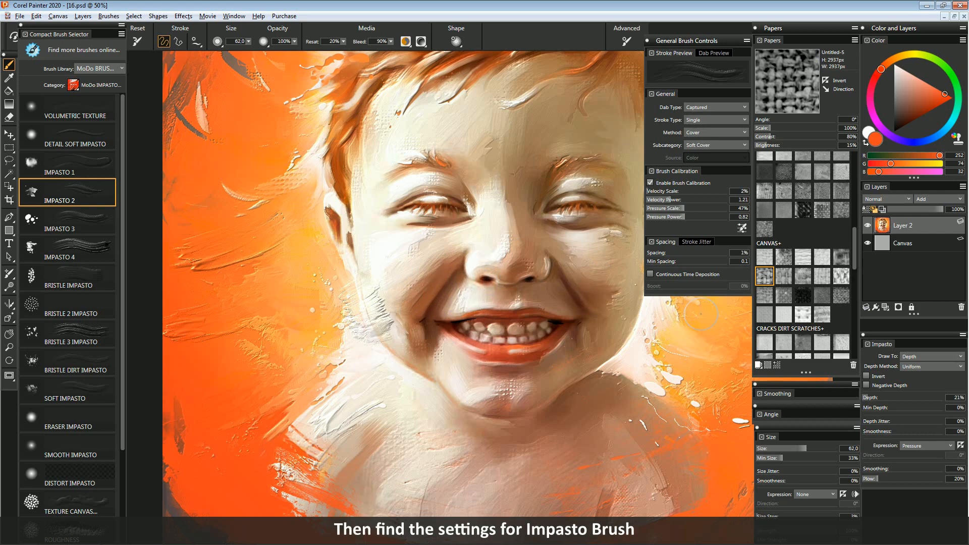
# - Set impasto Draw To to Color and Depth, sample the light tone on the shoulder, and paint pale strokes across the left orange background
pyautogui.click(933, 357)
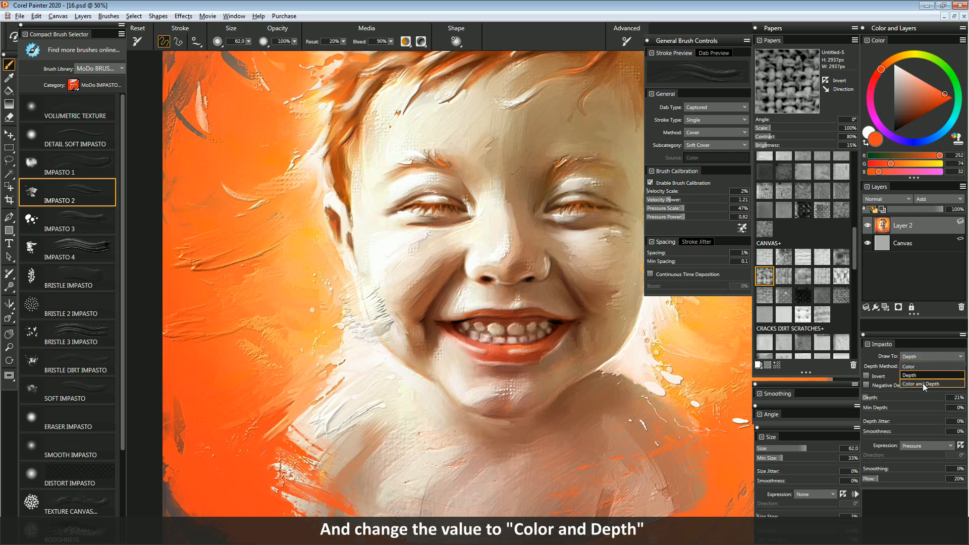
pyautogui.click(924, 384)
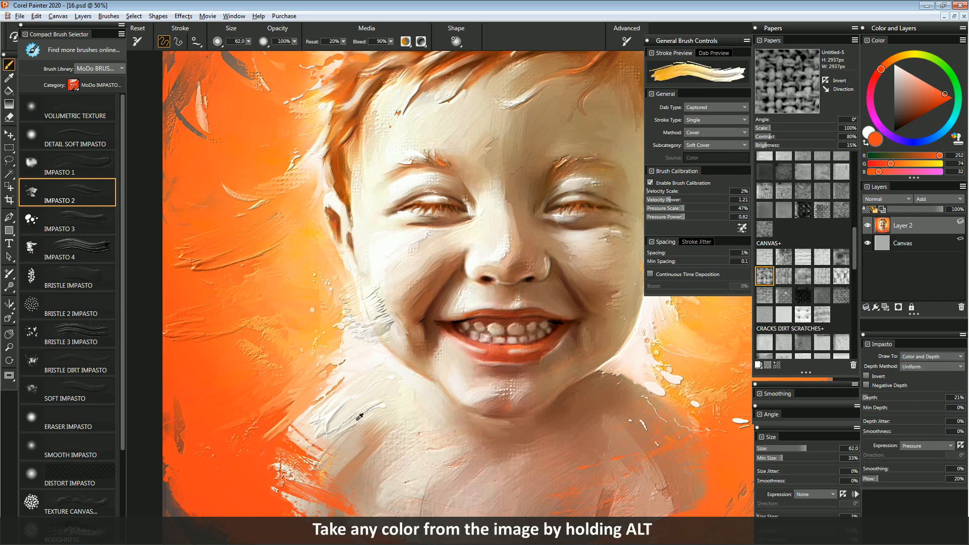
pyautogui.keyDown('alt'); pyautogui.click(348, 404); pyautogui.keyUp('alt')
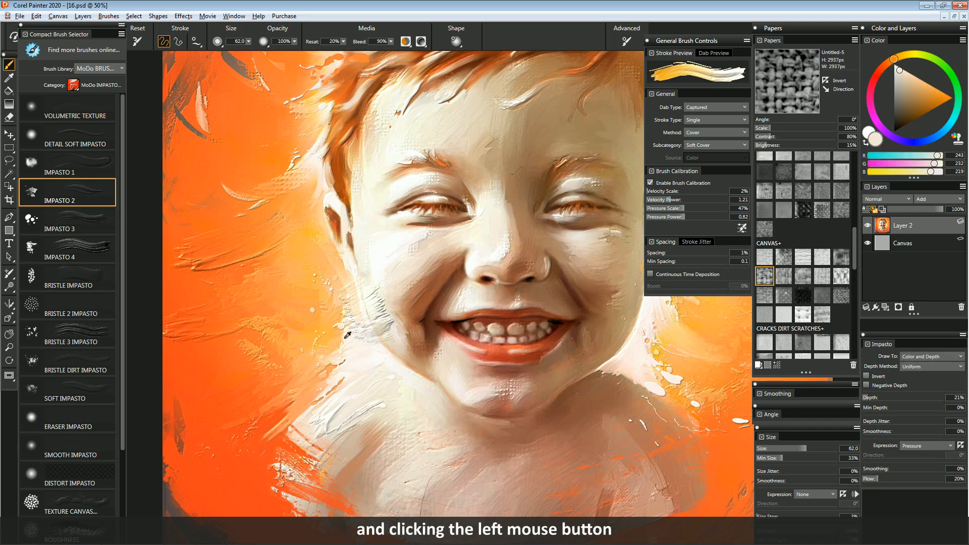
pyautogui.moveTo(292, 289)
pyautogui.mouseDown()
pyautogui.moveTo(264, 307)
pyautogui.moveTo(202, 313)
pyautogui.mouseUp()
pyautogui.moveTo(262, 291)
pyautogui.mouseDown()
pyautogui.moveTo(296, 263)
pyautogui.moveTo(242, 303)
pyautogui.moveTo(195, 313)
pyautogui.mouseUp()
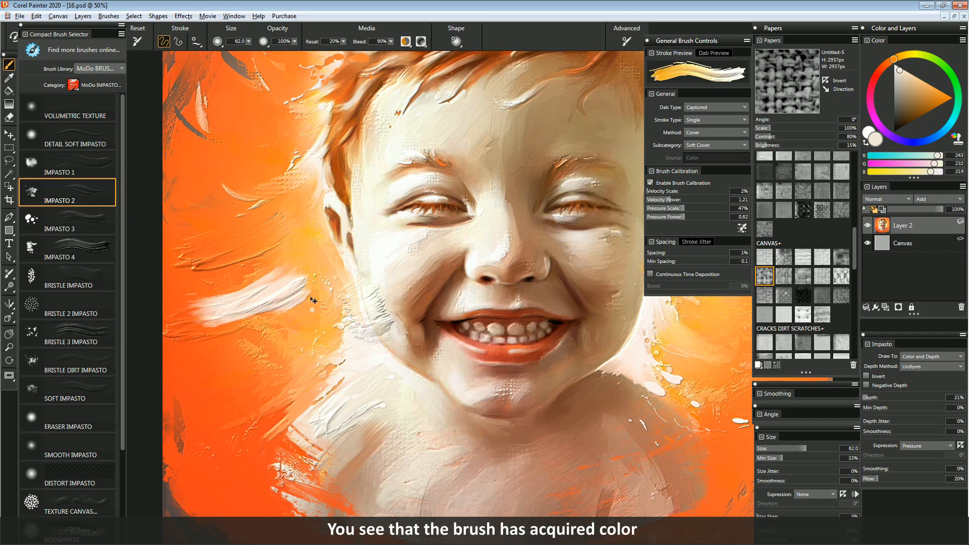
# - Undo the pale color strokes and the preceding test strokes beside the face
pyautogui.hotkey('ctrl', 'z')
pyautogui.hotkey('ctrl', 'z')
pyautogui.hotkey('ctrl', 'z')
pyautogui.hotkey('ctrl', 'z')
pyautogui.hotkey('ctrl', 'z')
pyautogui.hotkey('ctrl', 'z')
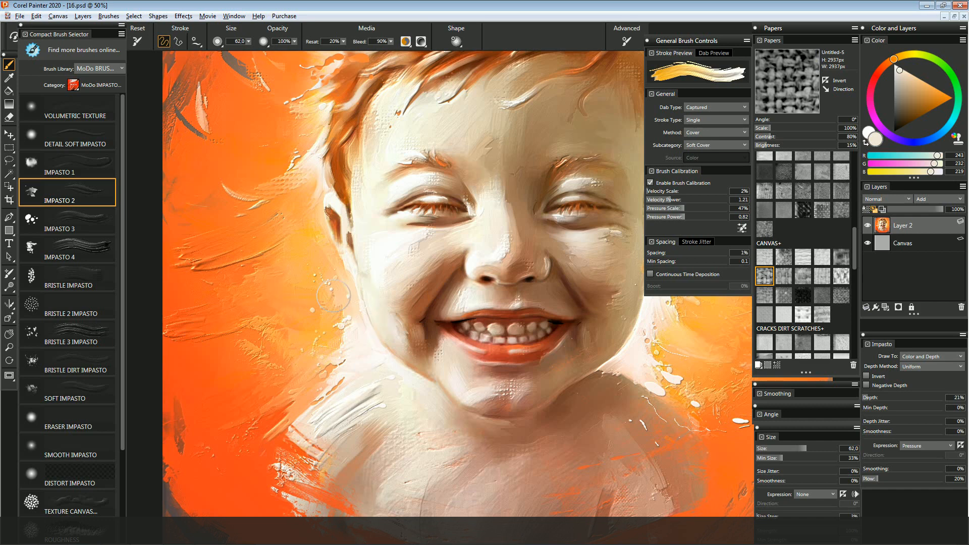
# - Paint recessed test strokes on the left background with Draw To set to Depth and Negative Depth enabled, and then disable Negative Depth
pyautogui.click(866, 385)
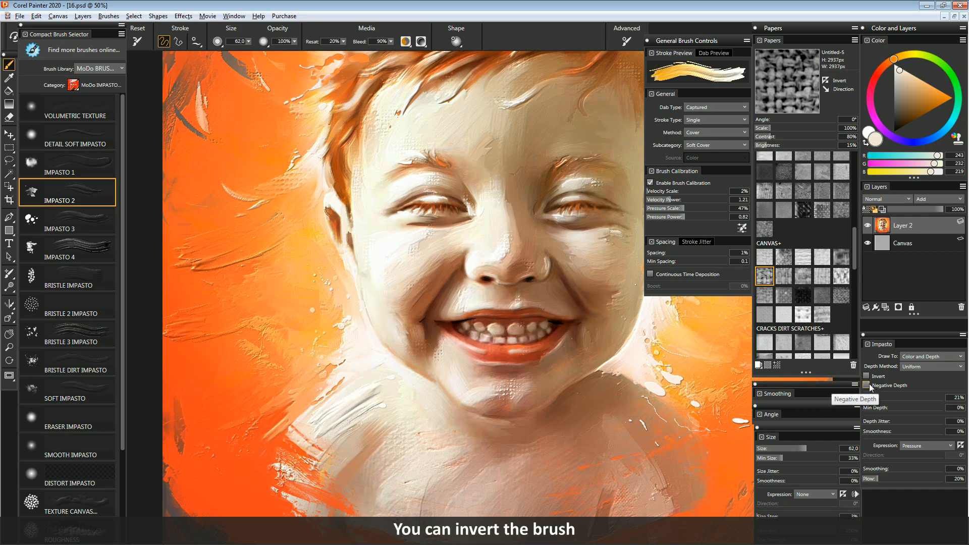
pyautogui.click(915, 360)
pyautogui.click(916, 376)
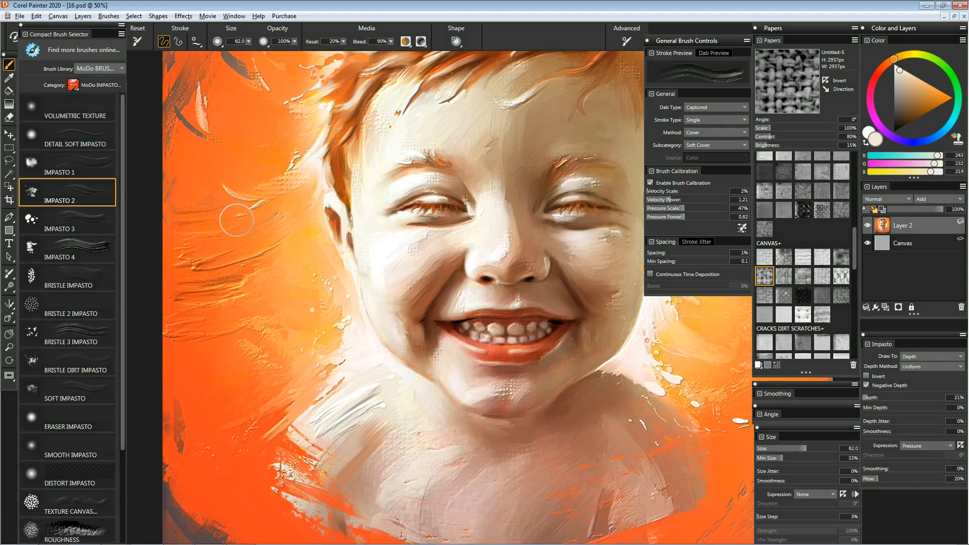
pyautogui.moveTo(228, 232)
pyautogui.mouseDown()
pyautogui.moveTo(287, 204)
pyautogui.moveTo(188, 237)
pyautogui.moveTo(253, 219)
pyautogui.mouseUp()
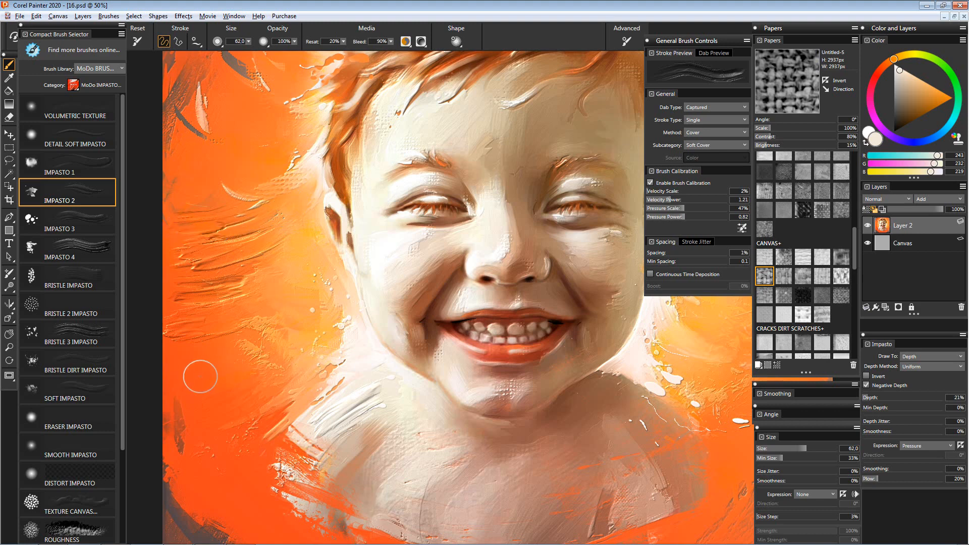
pyautogui.moveTo(182, 379); pyautogui.dragTo(260, 340)
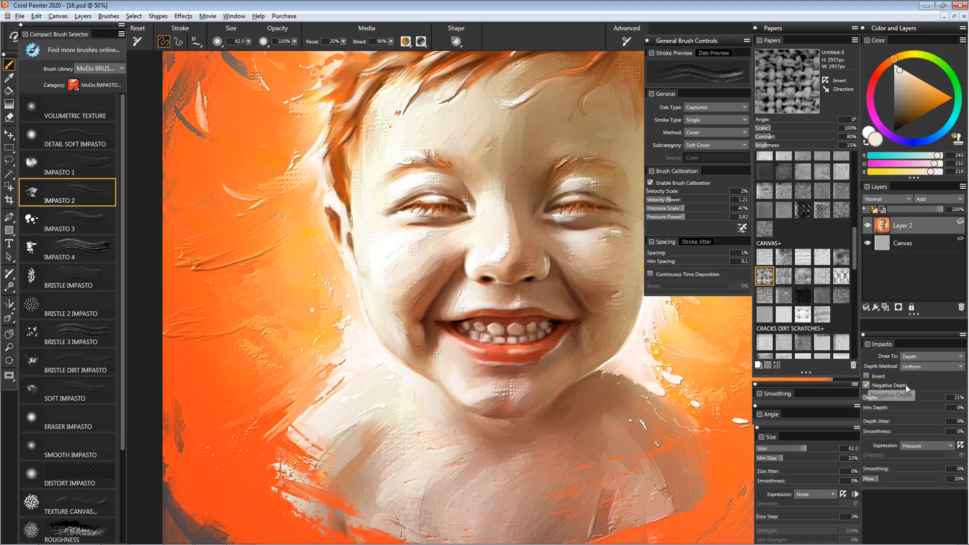
pyautogui.click(867, 385)
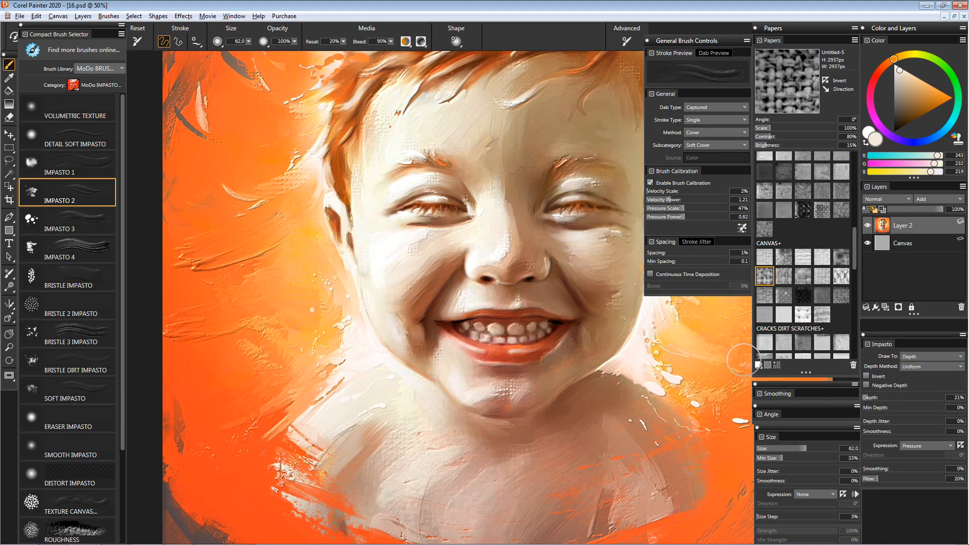
# - Paint test strokes on the left background with the impasto Depth at 58% and then at 112%
pyautogui.moveTo(877, 398); pyautogui.dragTo(880, 399)
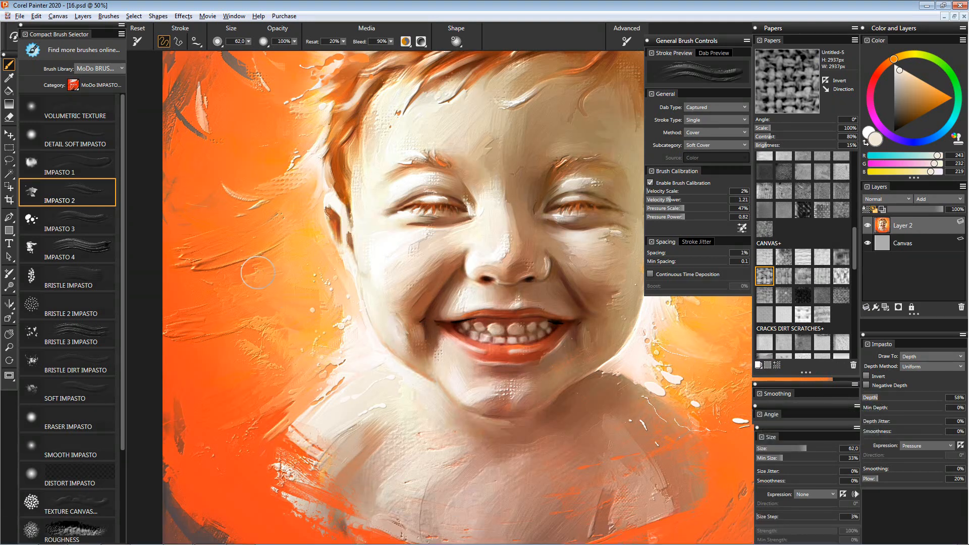
pyautogui.moveTo(185, 295); pyautogui.dragTo(250, 286)
pyautogui.moveTo(887, 399); pyautogui.dragTo(892, 399)
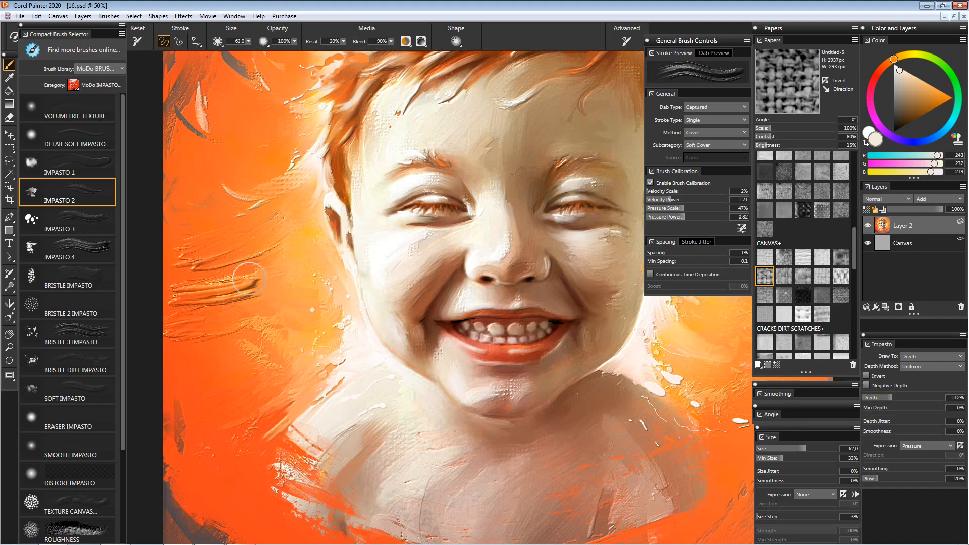
pyautogui.moveTo(310, 275); pyautogui.dragTo(240, 331)
pyautogui.moveTo(307, 297); pyautogui.dragTo(235, 348)
# - Lower the impasto Depth to 15% and undo the heavy test strokes on the left background
pyautogui.moveTo(880, 398); pyautogui.dragTo(869, 398)
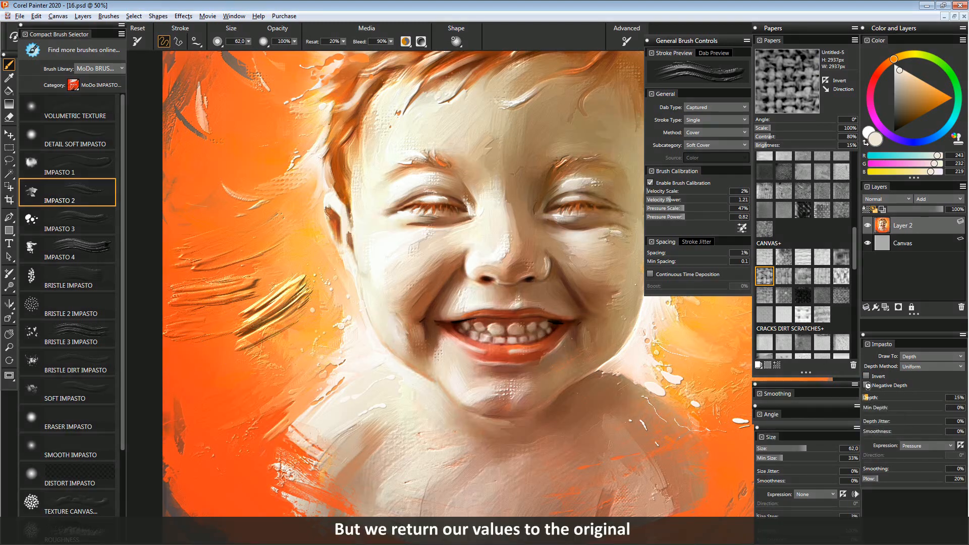
pyautogui.hotkey('ctrl', 'z')
pyautogui.hotkey('ctrl', 'z')
pyautogui.hotkey('ctrl', 'z')
pyautogui.hotkey('ctrl', 'z')
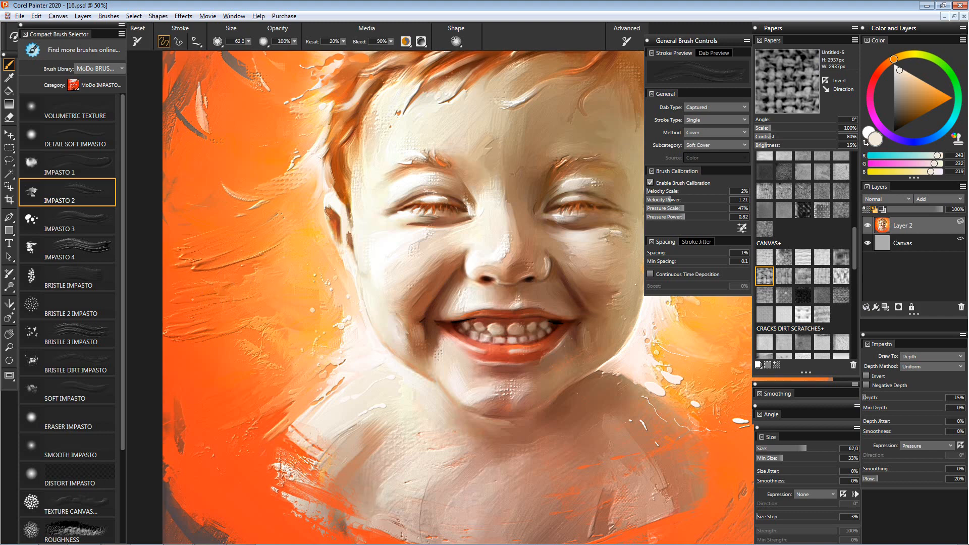
# - Paint light vertical strokes on the left orange background and set both impasto Depth and Smoothing to 19%
pyautogui.moveTo(196, 365)
pyautogui.mouseDown()
pyautogui.moveTo(188, 391)
pyautogui.moveTo(197, 390)
pyautogui.mouseUp()
pyautogui.moveTo(207, 343); pyautogui.dragTo(206, 398)
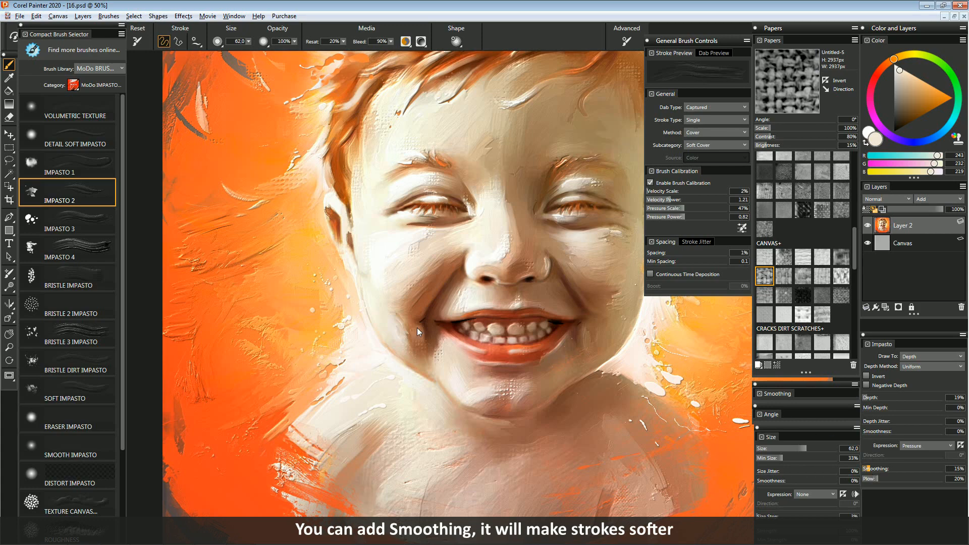
pyautogui.scroll(2, 223, 284)
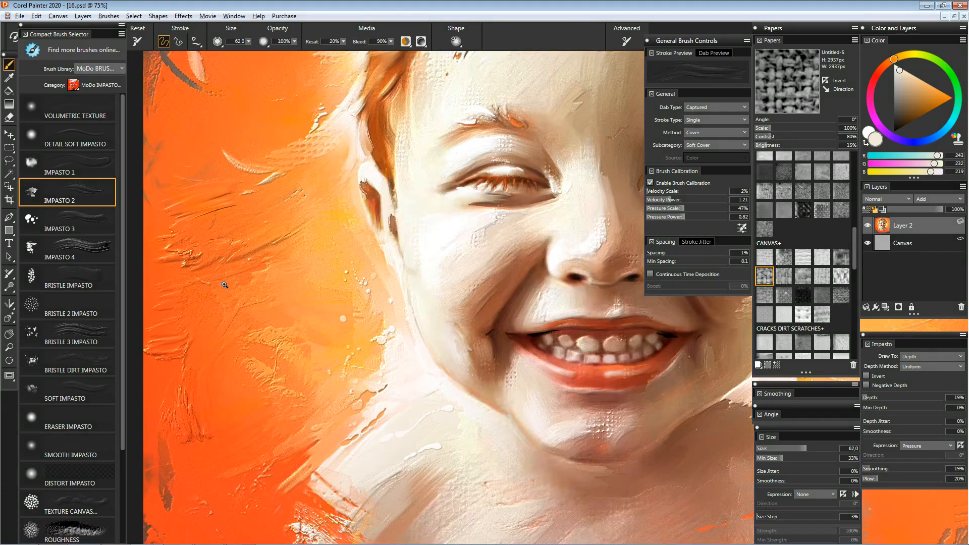
pyautogui.moveTo(257, 304); pyautogui.dragTo(300, 323)
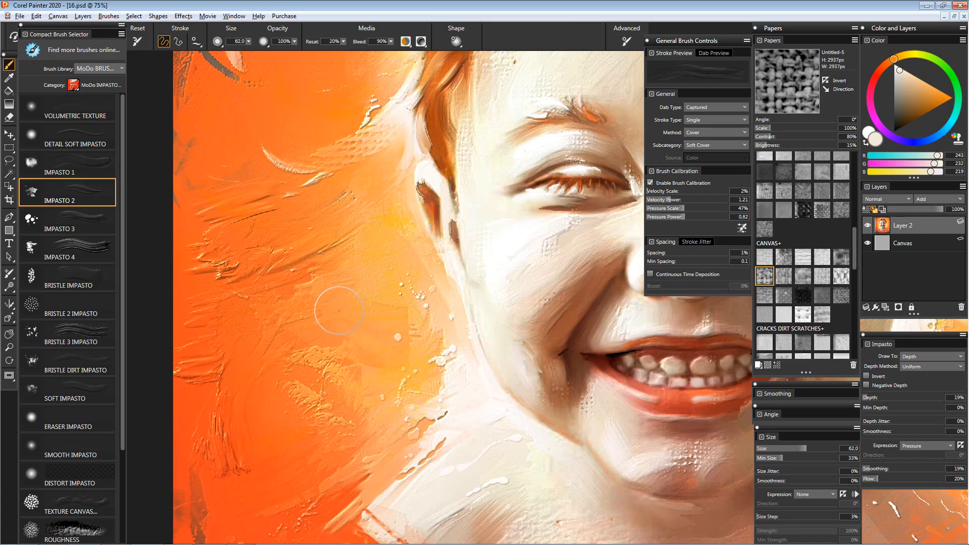
# - Set impasto Smoothing to 0% and paint sweeping ridges across the left background toward the ear, reducing the brush size to 23
pyautogui.click(866, 471)
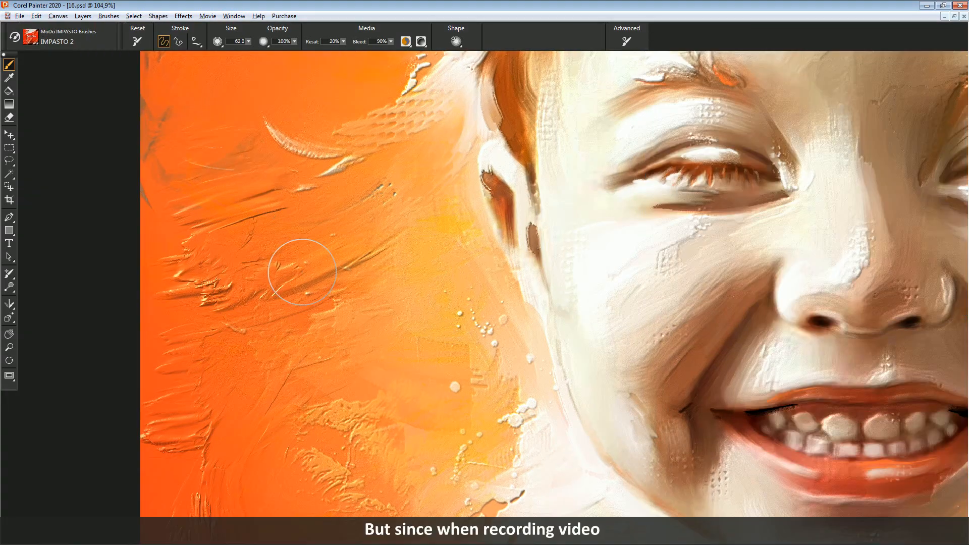
pyautogui.moveTo(303, 270); pyautogui.dragTo(298, 254)
pyautogui.moveTo(356, 232); pyautogui.dragTo(444, 178)
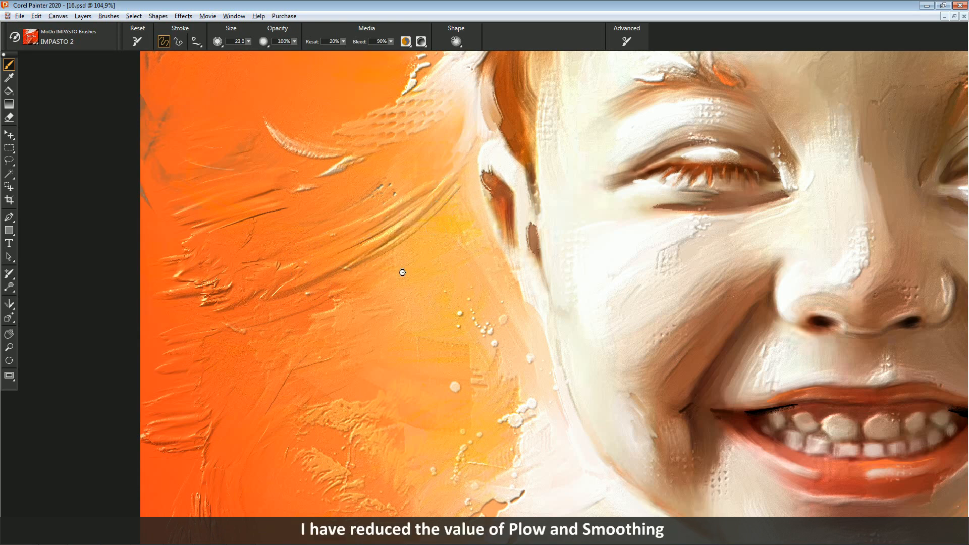
pyautogui.moveTo(308, 275); pyautogui.dragTo(387, 229)
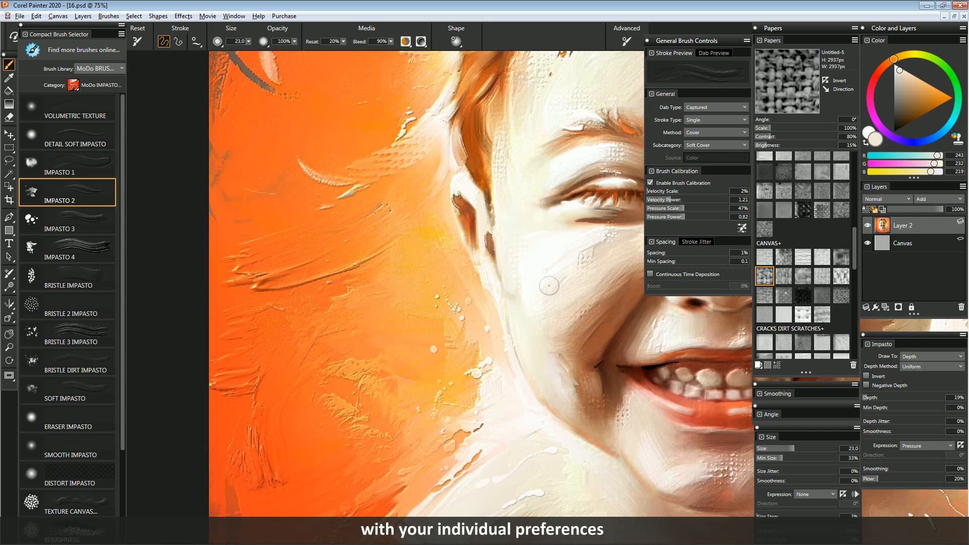
# - Toggle Brush Calibration off and on, and compare test strokes above the ear with Pressure Scale at 89% and at 47%
pyautogui.click(650, 184)
pyautogui.click(650, 183)
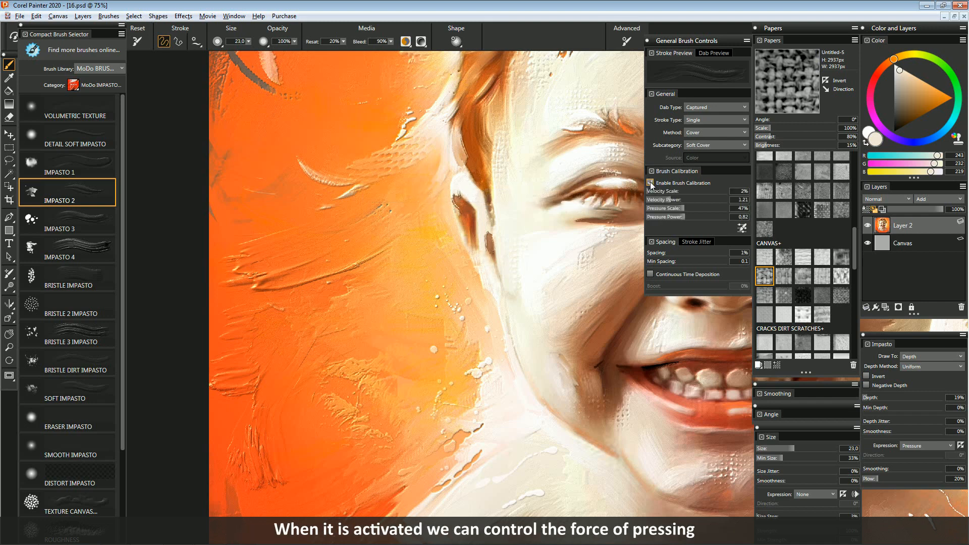
pyautogui.click(719, 207)
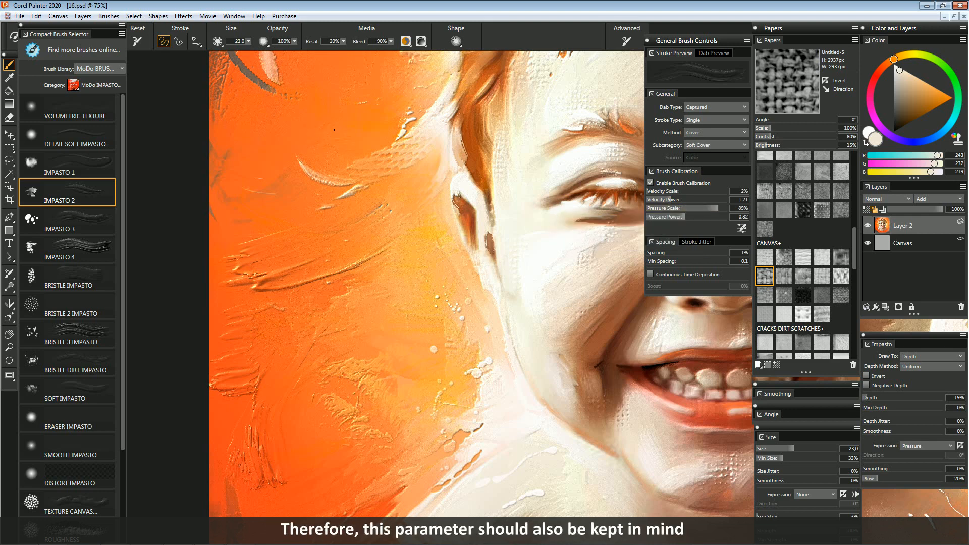
pyautogui.moveTo(317, 145); pyautogui.dragTo(353, 138)
pyautogui.moveTo(714, 209); pyautogui.dragTo(683, 209)
pyautogui.moveTo(291, 122)
pyautogui.mouseDown()
pyautogui.moveTo(282, 136)
pyautogui.moveTo(310, 129)
pyautogui.moveTo(275, 124)
pyautogui.moveTo(361, 141)
pyautogui.moveTo(349, 122)
pyautogui.mouseUp()
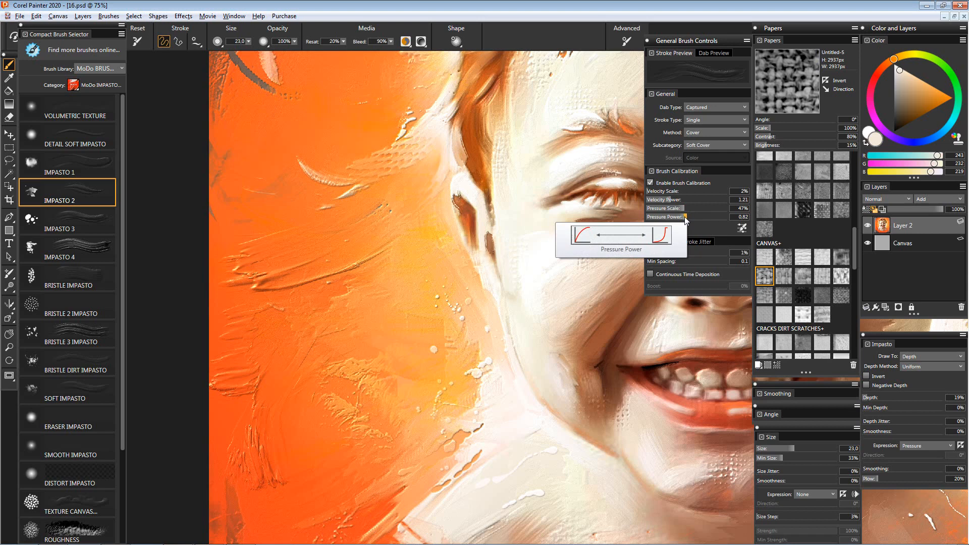
# - Set Pressure Power to 100 and paint test strokes on the upper left background
pyautogui.moveTo(724, 217); pyautogui.dragTo(757, 224)
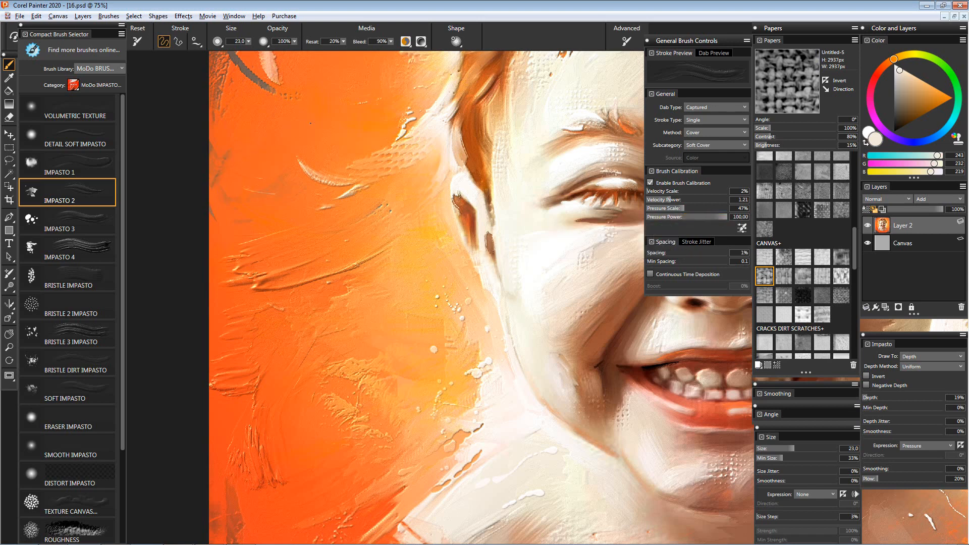
pyautogui.moveTo(277, 143)
pyautogui.mouseDown()
pyautogui.moveTo(362, 126)
pyautogui.moveTo(365, 141)
pyautogui.moveTo(384, 125)
pyautogui.mouseUp()
pyautogui.moveTo(285, 120)
pyautogui.mouseDown()
pyautogui.moveTo(360, 95)
pyautogui.moveTo(283, 109)
pyautogui.mouseUp()
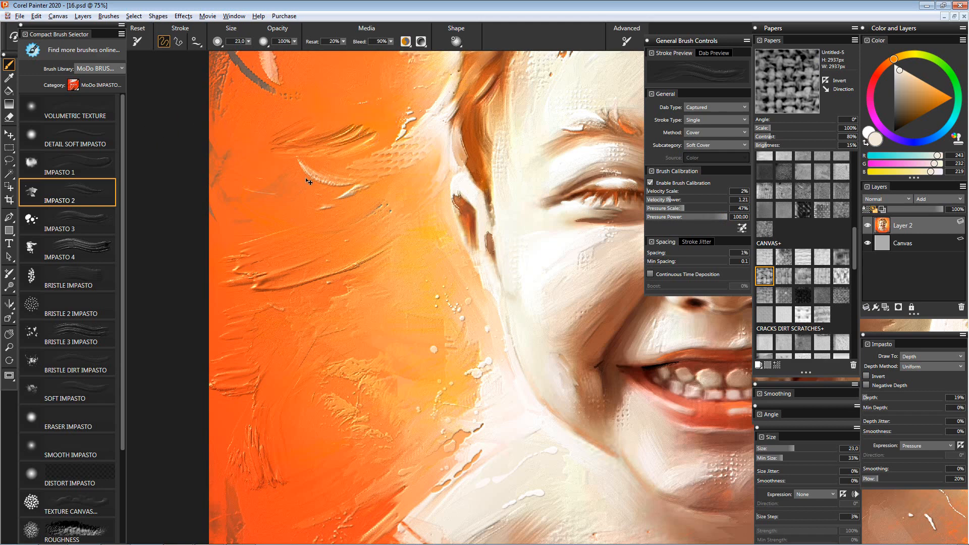
# - Set Pressure Power to 0.73 and paint comparison strokes on the upper left background
pyautogui.click(684, 218)
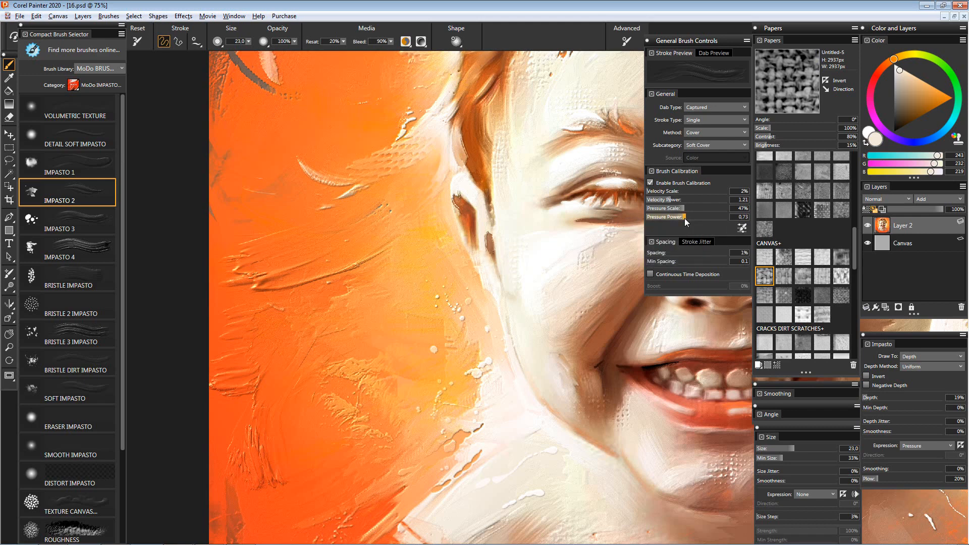
pyautogui.moveTo(313, 128)
pyautogui.mouseDown()
pyautogui.moveTo(283, 143)
pyautogui.moveTo(330, 130)
pyautogui.moveTo(358, 137)
pyautogui.moveTo(309, 153)
pyautogui.moveTo(350, 139)
pyautogui.mouseUp()
pyautogui.moveTo(355, 129)
pyautogui.mouseDown()
pyautogui.moveTo(325, 139)
pyautogui.moveTo(319, 155)
pyautogui.moveTo(333, 142)
pyautogui.moveTo(289, 141)
pyautogui.mouseUp()
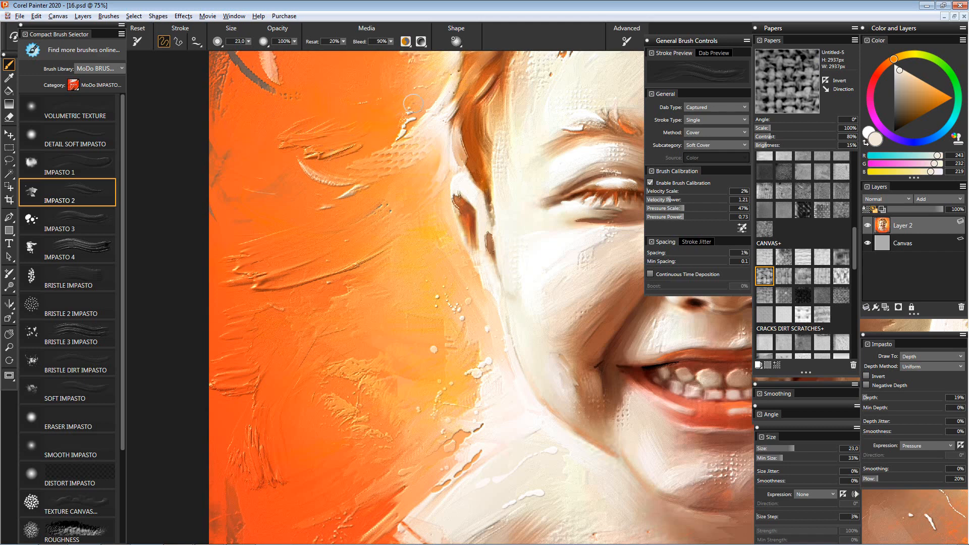
# - Undo the pressure test strokes on the upper left background
pyautogui.hotkey('ctrl', 'z')
pyautogui.hotkey('ctrl', 'z')
pyautogui.hotkey('ctrl', 'z')
pyautogui.hotkey('ctrl', 'z')
pyautogui.hotkey('ctrl', 'z')
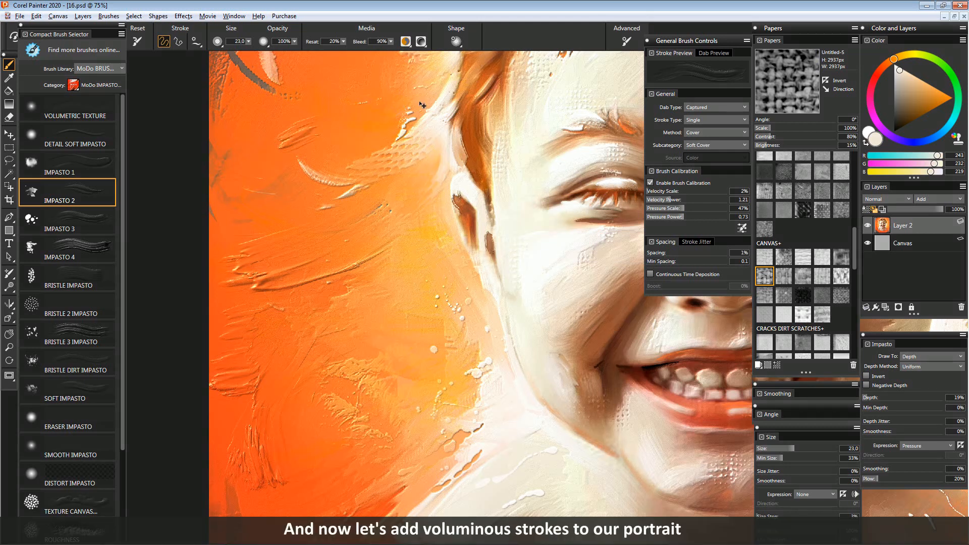
pyautogui.hotkey('ctrl', 'z')
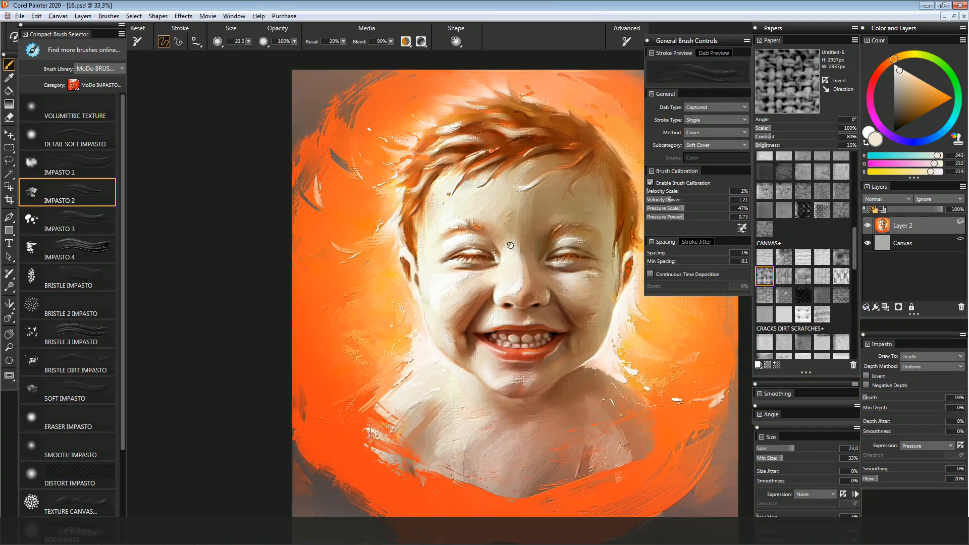
# - Choose the SOFT IMPASTO brush and paint short strokes on the forehead above the eyebrow on the image's left side
pyautogui.scroll(3, 439, 227)
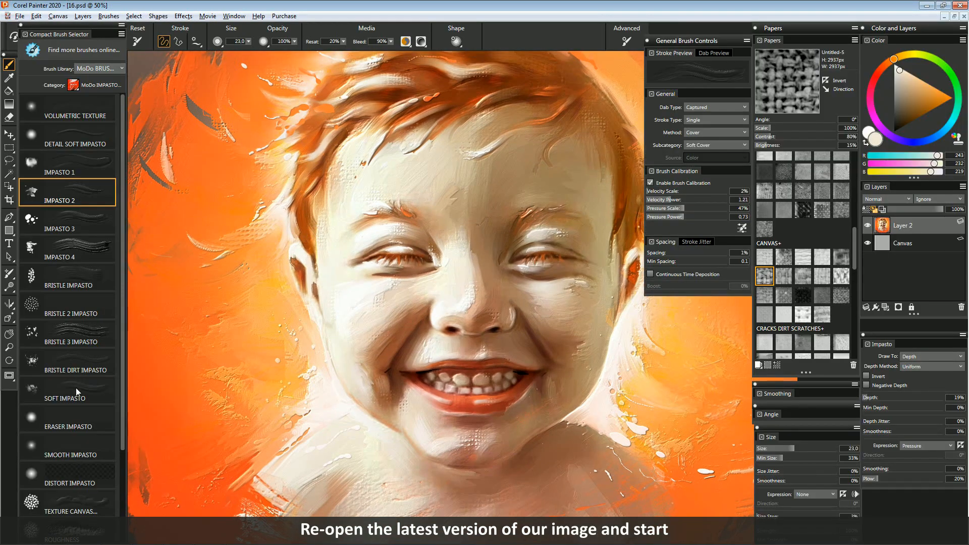
pyautogui.click(65, 394)
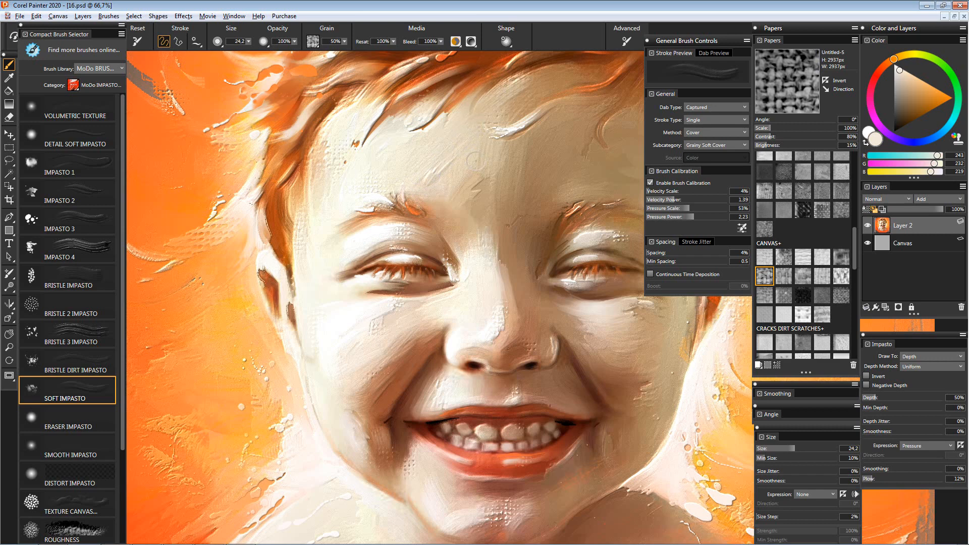
pyautogui.press('Tab')
pyautogui.moveTo(351, 179); pyautogui.dragTo(366, 161)
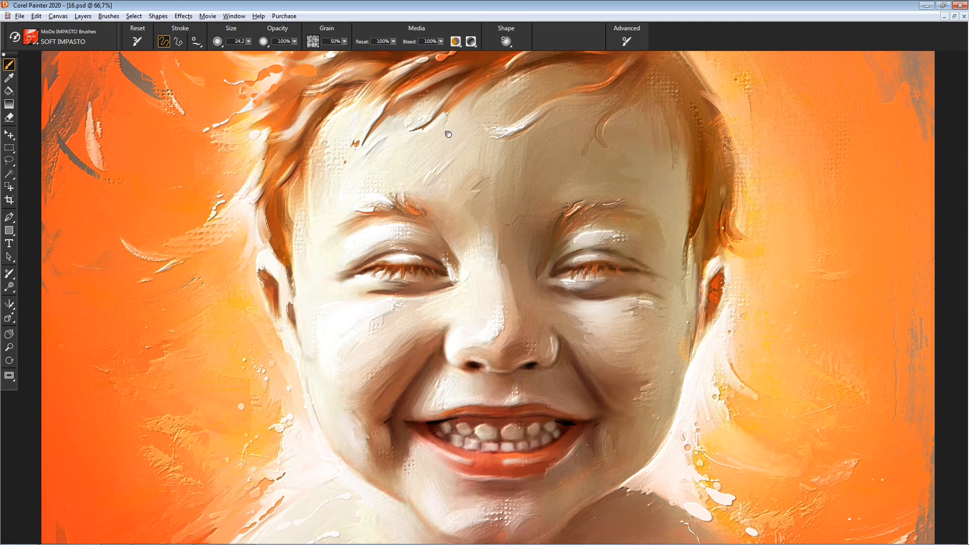
# - Paint more short diagonal Soft Impasto strokes across the middle of the forehead, between the eyebrows and the hairline
pyautogui.moveTo(451, 133); pyautogui.dragTo(429, 140)
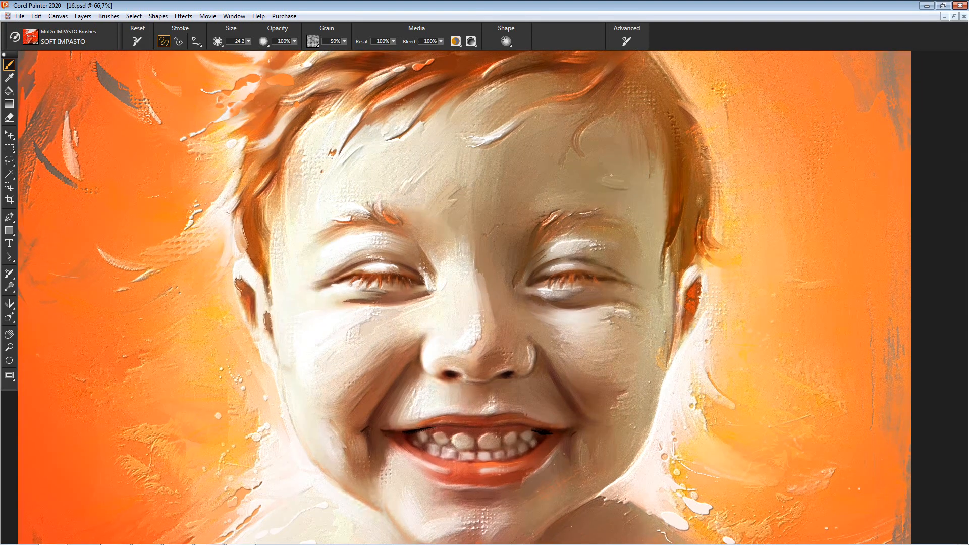
pyautogui.moveTo(669, 198); pyautogui.dragTo(677, 183)
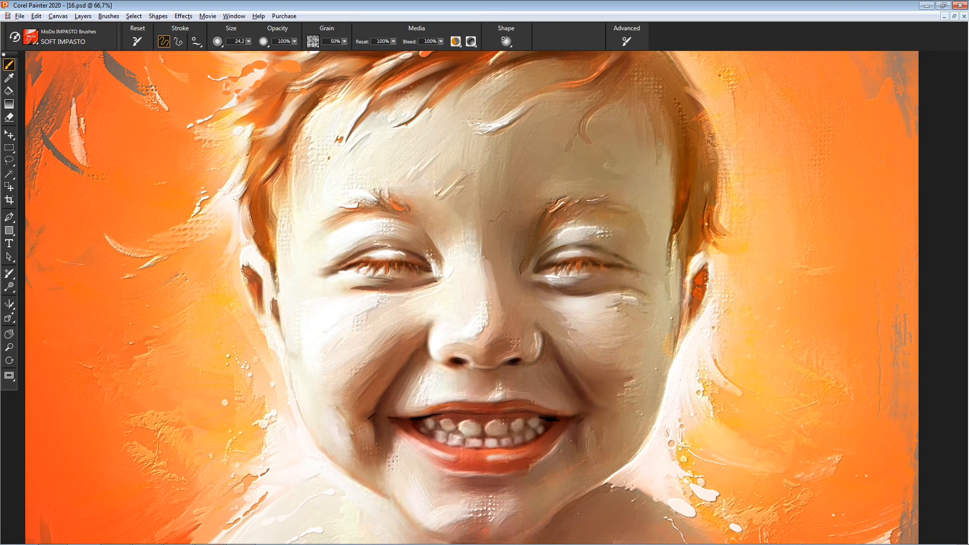
pyautogui.moveTo(442, 189); pyautogui.dragTo(436, 198)
pyautogui.moveTo(411, 150)
pyautogui.mouseDown()
pyautogui.moveTo(378, 188)
pyautogui.moveTo(421, 137)
pyautogui.moveTo(370, 198)
pyautogui.mouseUp()
pyautogui.moveTo(451, 200); pyautogui.dragTo(467, 167)
# - Enlarge the brush to 50.1 and paint light impasto strokes on the cheek below the eye on the image's left side
pyautogui.hotkey('ctrl', '-')
pyautogui.moveTo(531, 180); pyautogui.dragTo(543, 146)
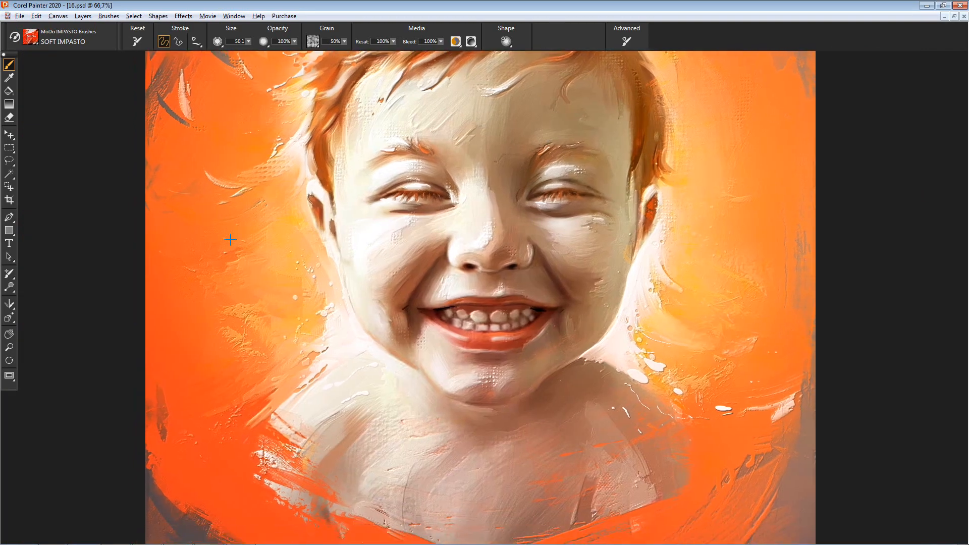
pyautogui.keyDown('ctrl'); pyautogui.click(236, 239); pyautogui.keyUp('ctrl')
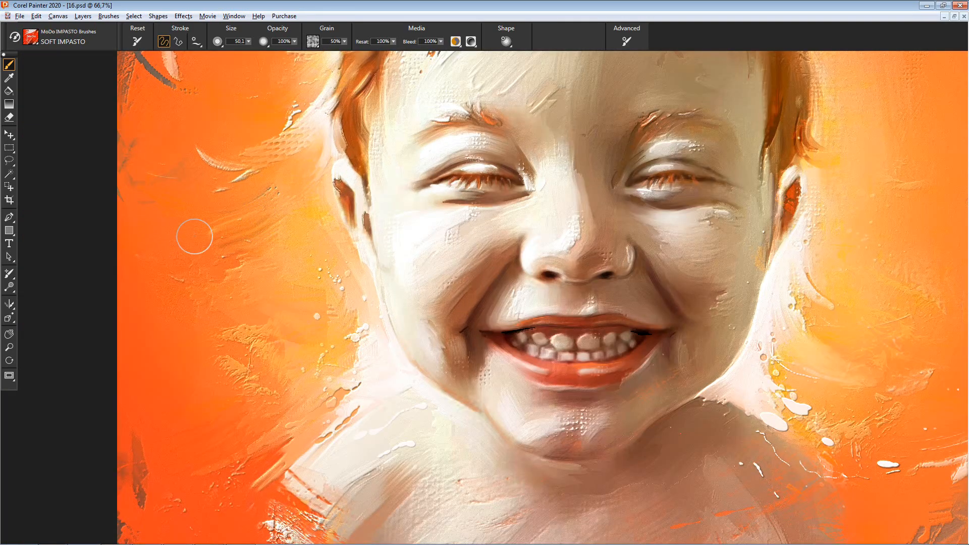
pyautogui.press('Tab')
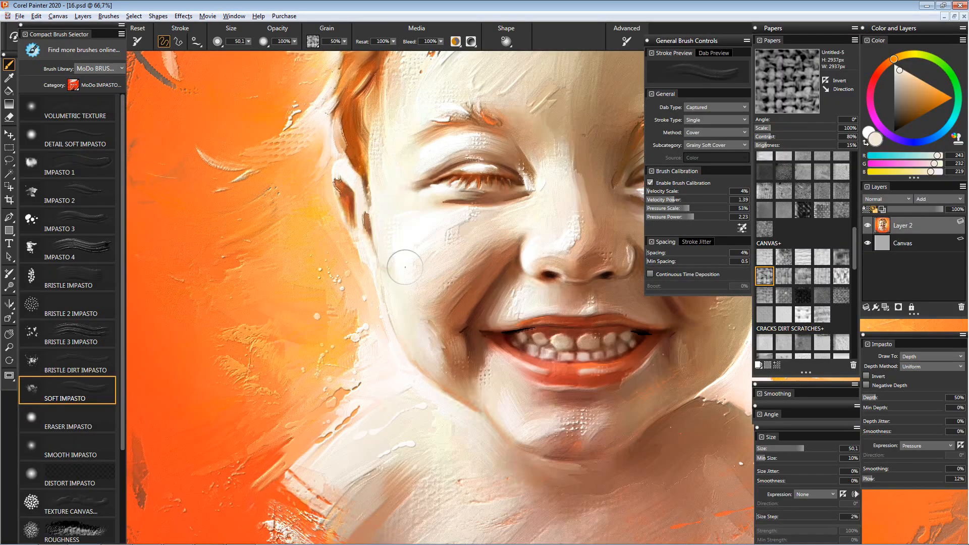
pyautogui.press('Tab')
pyautogui.moveTo(427, 210)
pyautogui.mouseDown()
pyautogui.moveTo(384, 229)
pyautogui.moveTo(432, 196)
pyautogui.moveTo(391, 207)
pyautogui.mouseUp()
pyautogui.moveTo(544, 189)
pyautogui.mouseDown()
pyautogui.moveTo(524, 195)
pyautogui.moveTo(496, 174)
pyautogui.mouseUp()
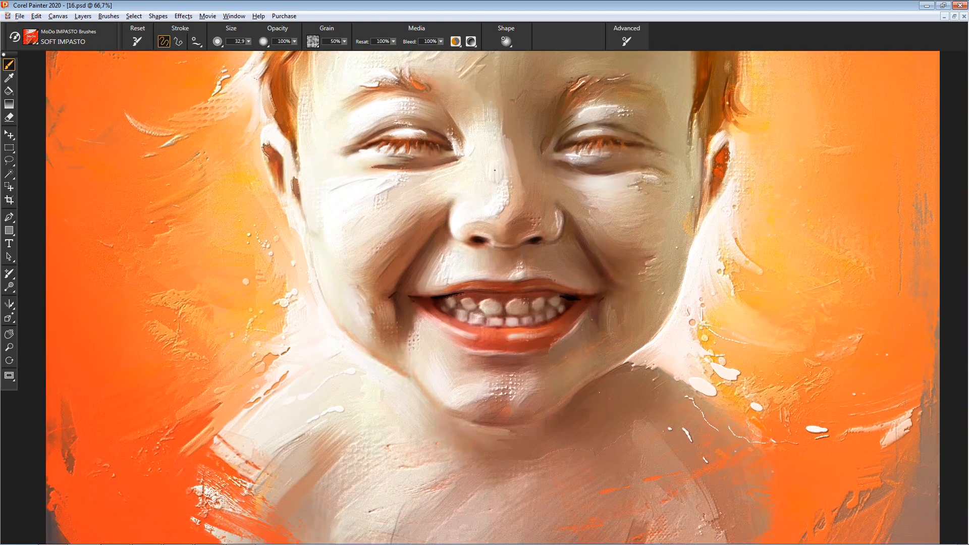
# - Paint smaller Soft Impasto strokes on the cheek at the image's right side and on the forehead just below the hair
pyautogui.moveTo(497, 194)
pyautogui.mouseDown()
pyautogui.moveTo(514, 217)
pyautogui.moveTo(497, 278)
pyautogui.mouseUp()
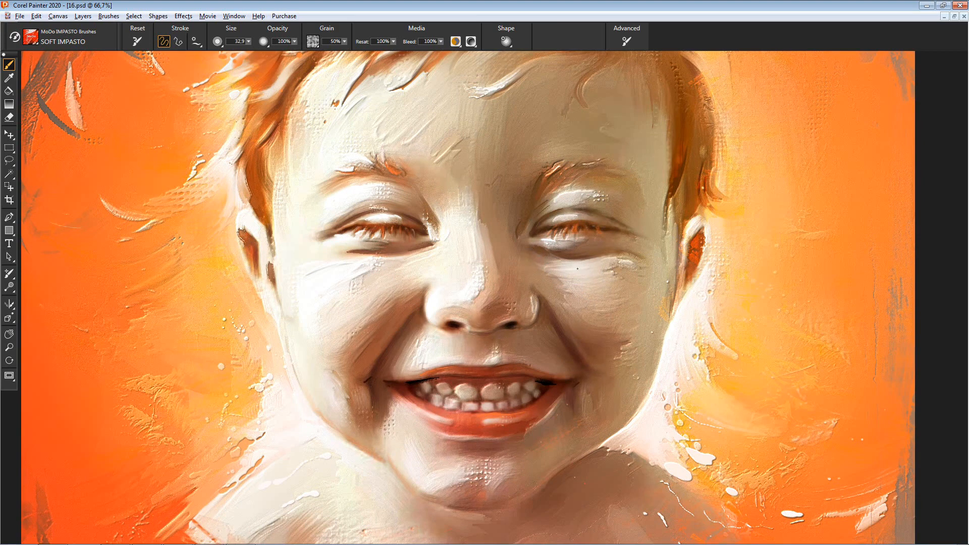
pyautogui.moveTo(578, 271)
pyautogui.mouseDown()
pyautogui.moveTo(608, 263)
pyautogui.moveTo(570, 267)
pyautogui.mouseUp()
pyautogui.moveTo(646, 323); pyautogui.dragTo(652, 317)
pyautogui.moveTo(703, 229); pyautogui.dragTo(704, 363)
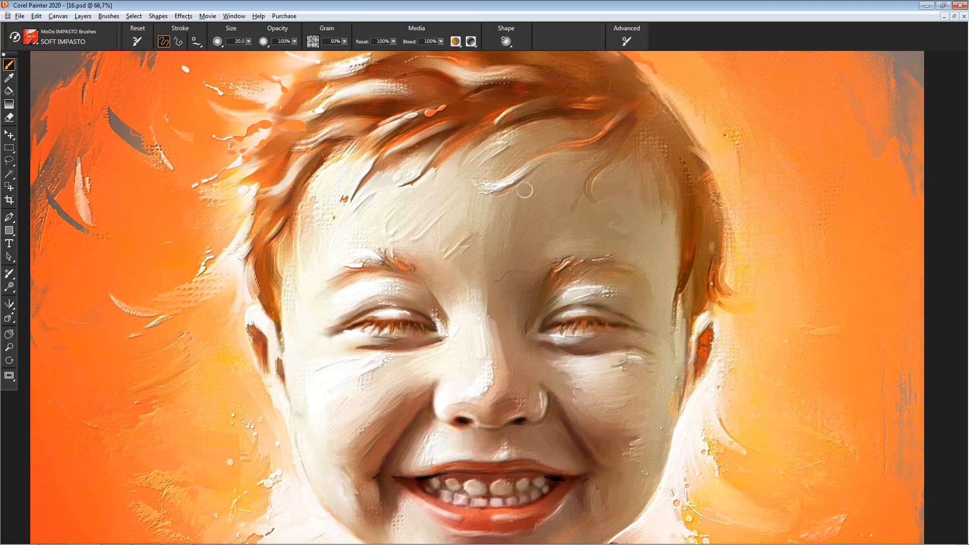
pyautogui.moveTo(523, 192)
pyautogui.mouseDown()
pyautogui.moveTo(566, 163)
pyautogui.moveTo(534, 192)
pyautogui.moveTo(547, 188)
pyautogui.mouseUp()
pyautogui.moveTo(608, 180)
pyautogui.mouseDown()
pyautogui.moveTo(596, 192)
pyautogui.moveTo(585, 107)
pyautogui.mouseUp()
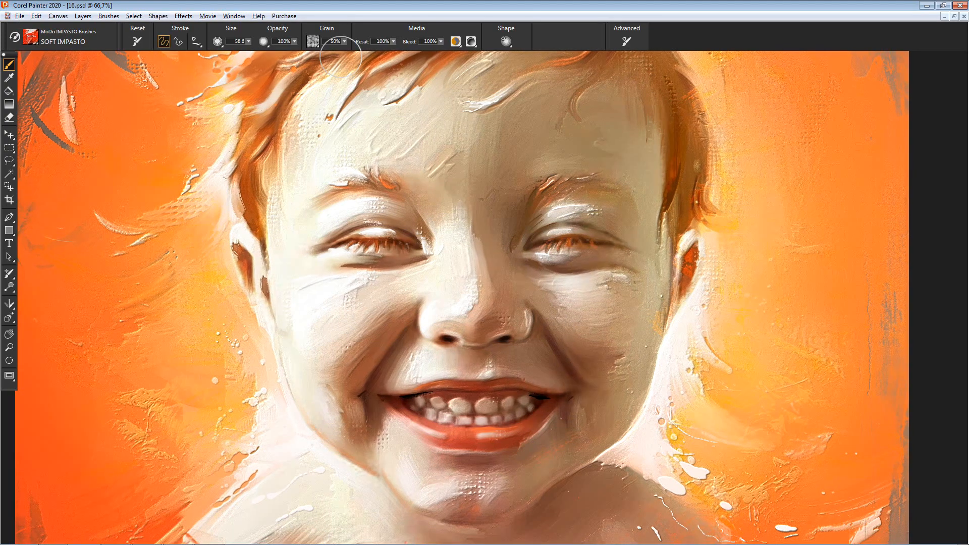
# - Paint long curved Soft Impasto strokes along the orange band below the chest
pyautogui.moveTo(599, 332); pyautogui.dragTo(621, 221)
pyautogui.moveTo(477, 410)
pyautogui.mouseDown()
pyautogui.moveTo(495, 210)
pyautogui.moveTo(487, 188)
pyautogui.mouseUp()
pyautogui.moveTo(501, 434)
pyautogui.mouseDown()
pyautogui.moveTo(605, 444)
pyautogui.moveTo(454, 439)
pyautogui.moveTo(626, 455)
pyautogui.moveTo(502, 456)
pyautogui.moveTo(432, 444)
pyautogui.moveTo(580, 448)
pyautogui.mouseUp()
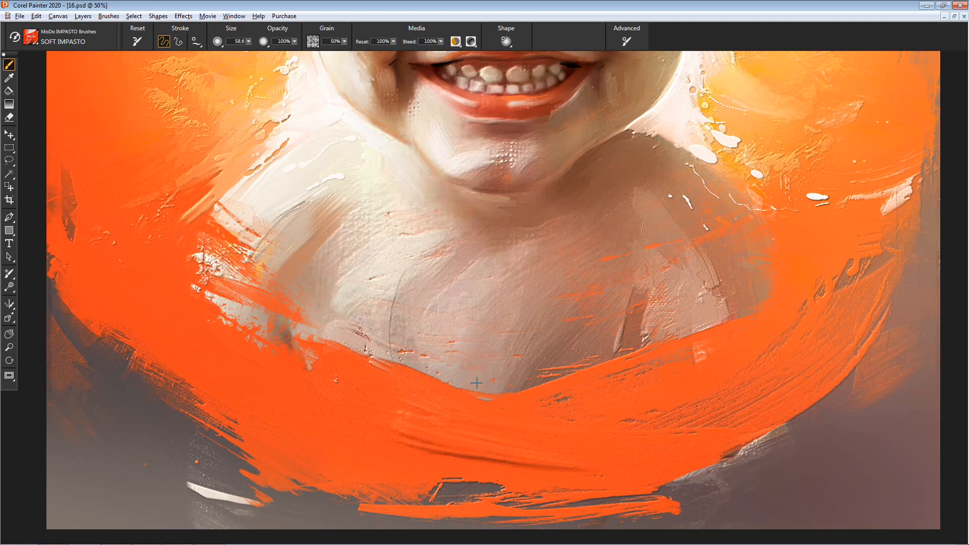
pyautogui.scroll(-1, 476, 382)
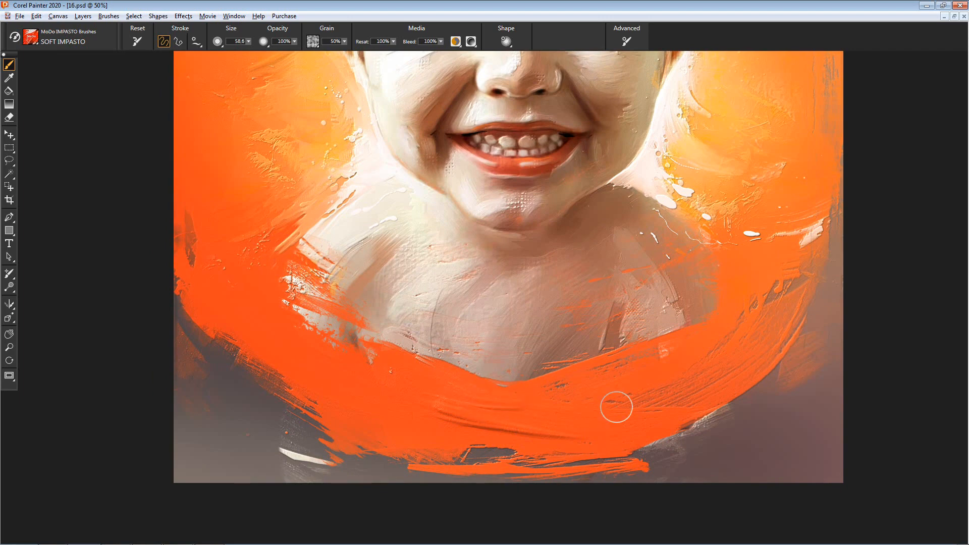
pyautogui.moveTo(451, 413); pyautogui.dragTo(405, 384)
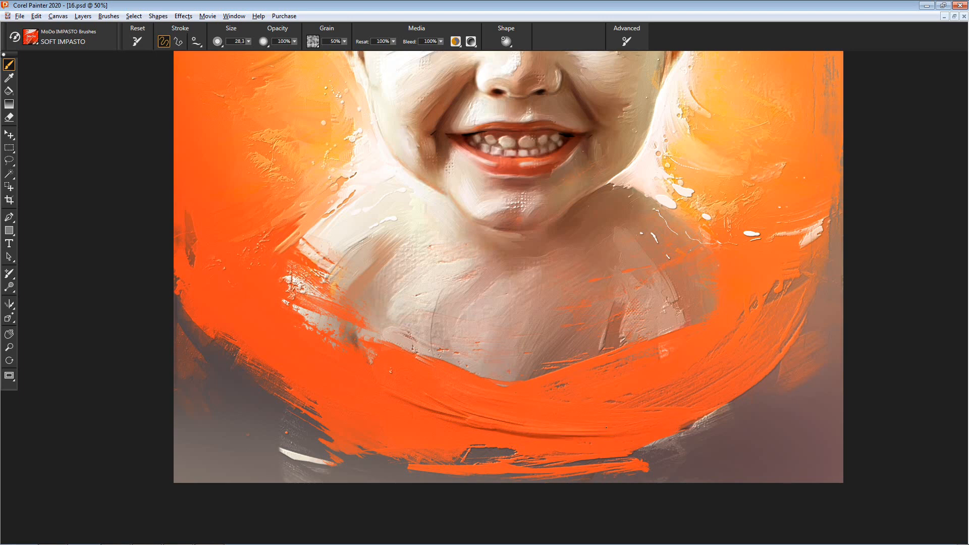
pyautogui.moveTo(560, 418)
pyautogui.mouseDown()
pyautogui.moveTo(540, 417)
pyautogui.moveTo(561, 421)
pyautogui.mouseUp()
# - Set the impasto Plow to 7% and paint further strokes across the lower orange band with a brush size of 46
pyautogui.press('Tab')
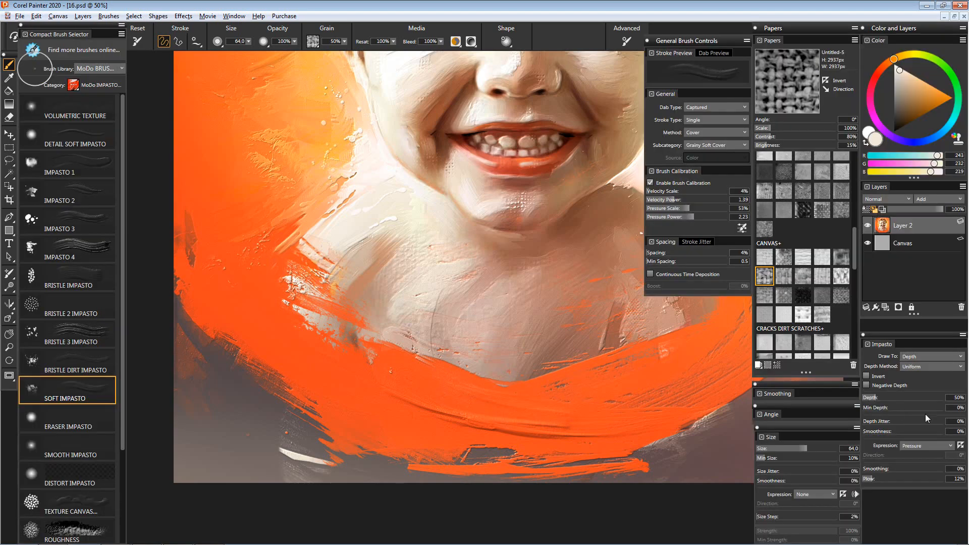
pyautogui.moveTo(872, 480); pyautogui.dragTo(868, 481)
pyautogui.moveTo(345, 412); pyautogui.dragTo(411, 420)
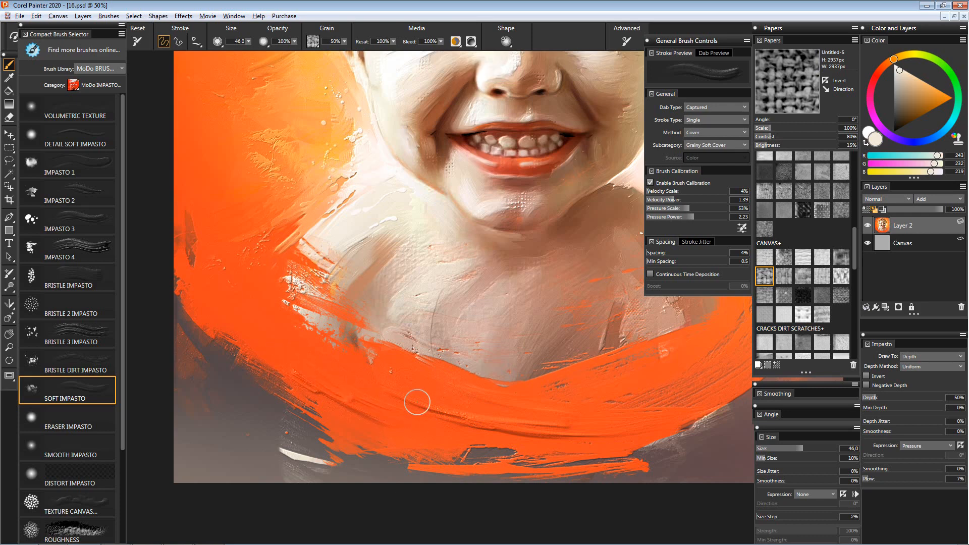
pyautogui.press('Tab')
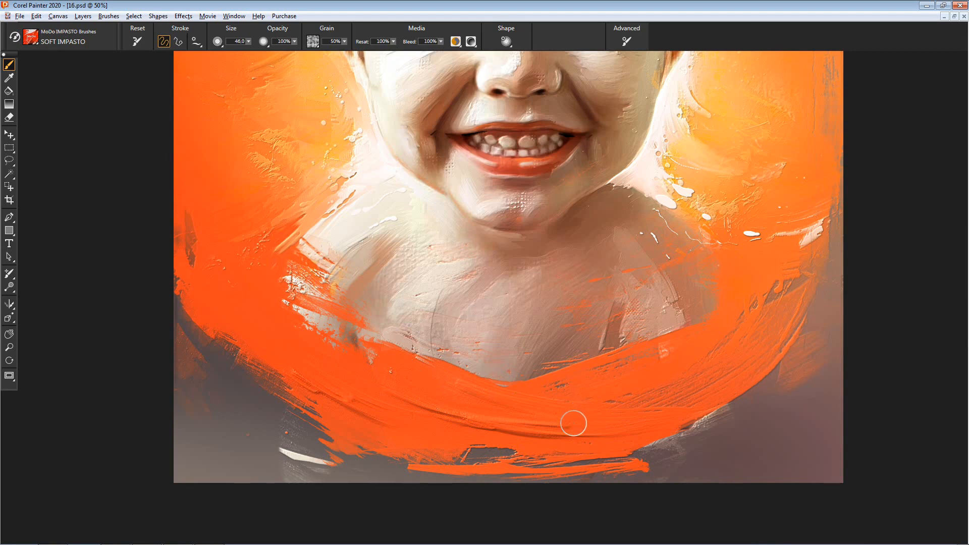
pyautogui.moveTo(662, 399); pyautogui.dragTo(599, 398)
# - Paint curved impasto strokes over the chest and the shoulder on the image's right side
pyautogui.scroll(-1, 598, 397)
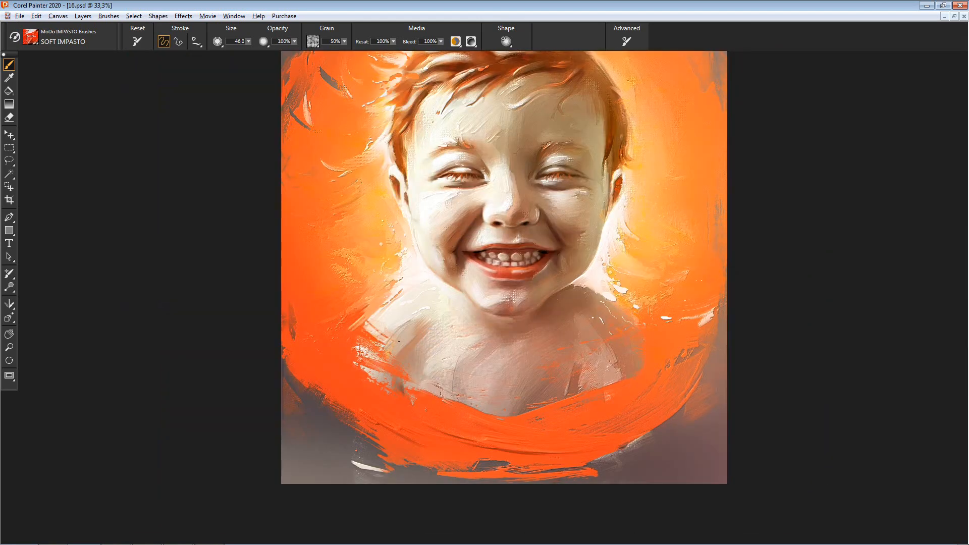
pyautogui.scroll(1, 515, 353)
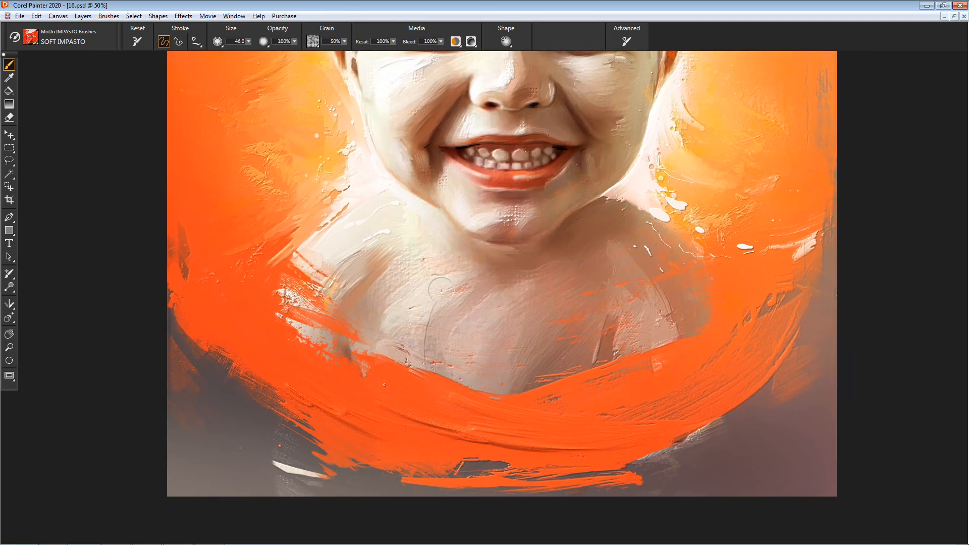
pyautogui.moveTo(425, 290); pyautogui.dragTo(392, 323)
pyautogui.moveTo(534, 322); pyautogui.dragTo(452, 328)
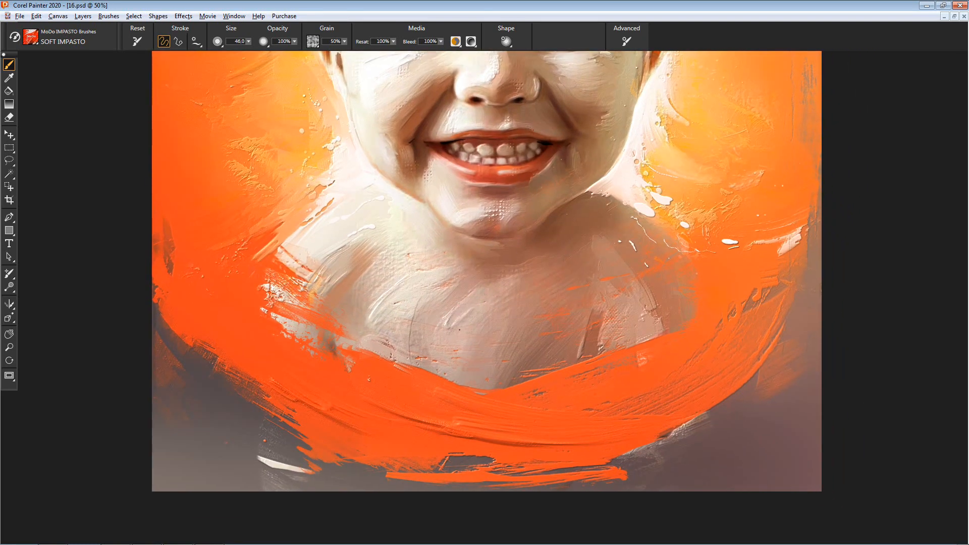
pyautogui.moveTo(487, 293); pyautogui.dragTo(465, 323)
pyautogui.moveTo(652, 314); pyautogui.dragTo(640, 326)
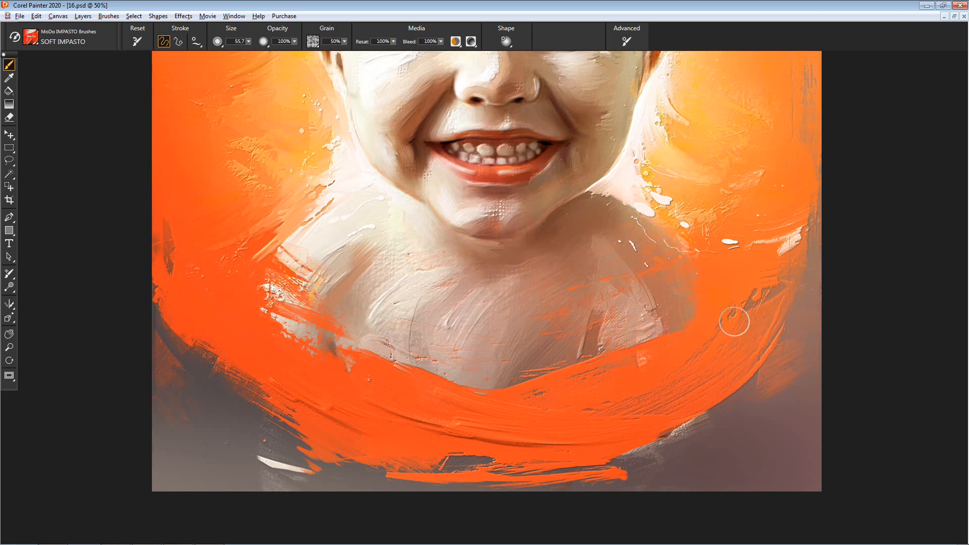
# - Paint ridged impasto strokes along the right half of the orange band, from its lower centre up beside the shoulder
pyautogui.moveTo(653, 370); pyautogui.dragTo(652, 371)
pyautogui.moveTo(643, 430)
pyautogui.mouseDown()
pyautogui.moveTo(536, 425)
pyautogui.moveTo(599, 430)
pyautogui.moveTo(692, 411)
pyautogui.mouseUp()
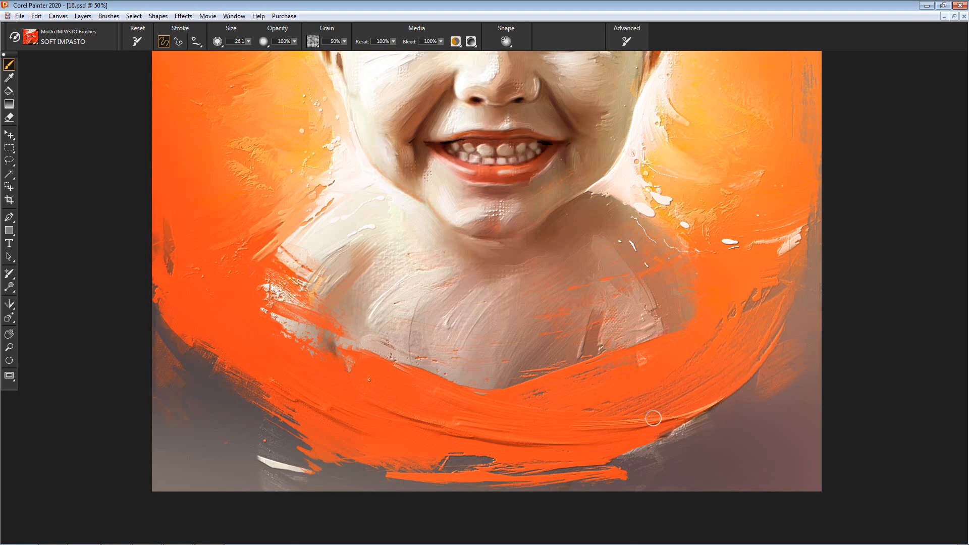
pyautogui.moveTo(578, 404); pyautogui.dragTo(645, 378)
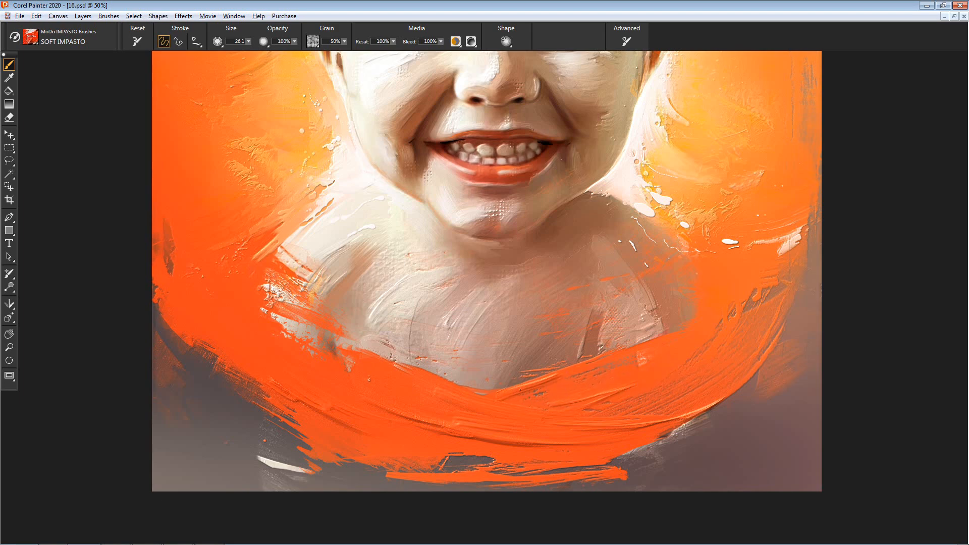
pyautogui.moveTo(505, 392); pyautogui.dragTo(557, 375)
pyautogui.moveTo(651, 382); pyautogui.dragTo(692, 341)
pyautogui.moveTo(747, 274)
pyautogui.mouseDown()
pyautogui.moveTo(724, 269)
pyautogui.moveTo(757, 263)
pyautogui.mouseUp()
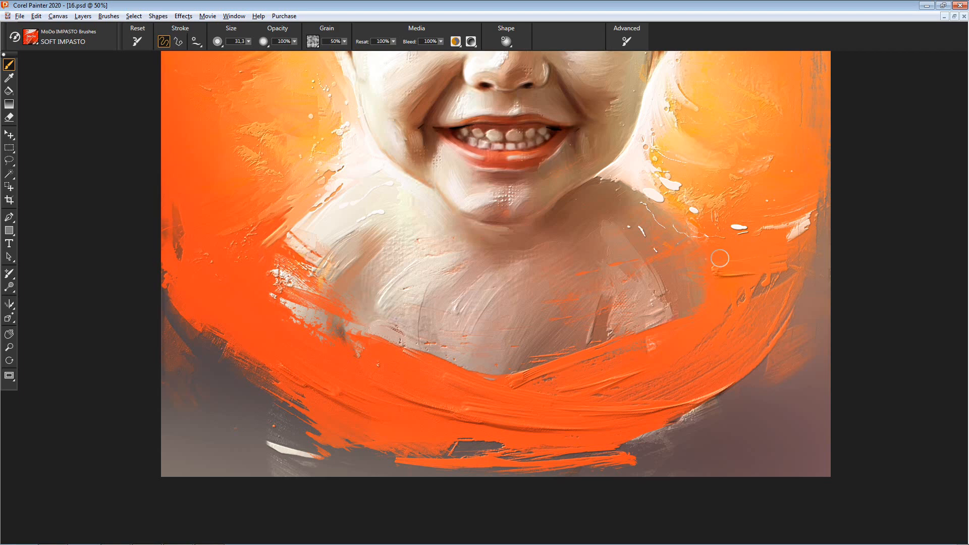
# - Set the brush Spacing to 7% and return to a close view of the orange band and chest
pyautogui.press('Tab')
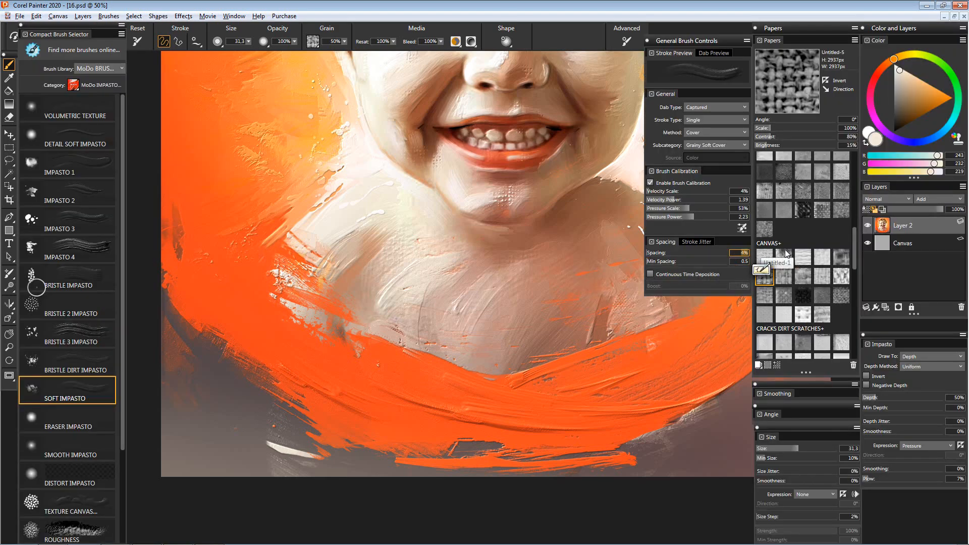
pyautogui.write('7')
pyautogui.press('Tab')
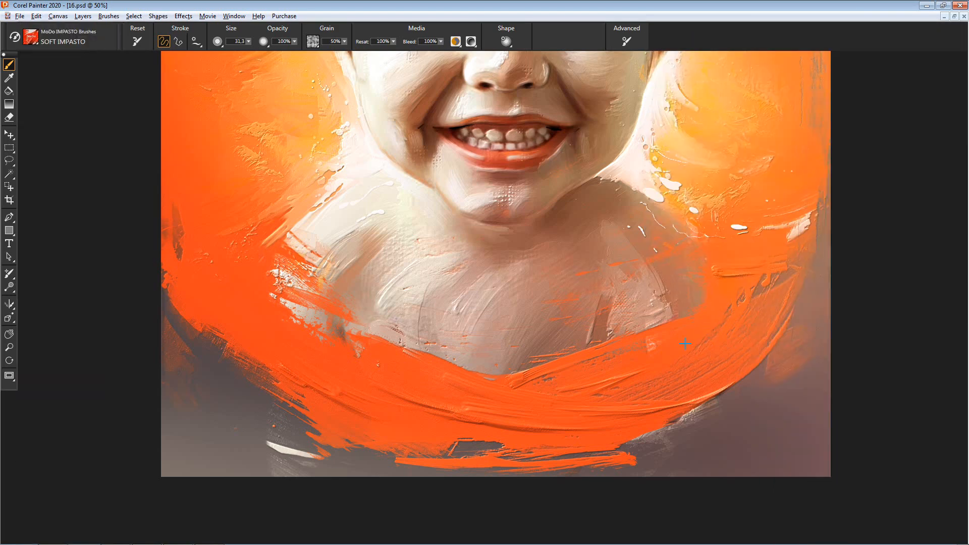
pyautogui.scroll(1, 678, 357)
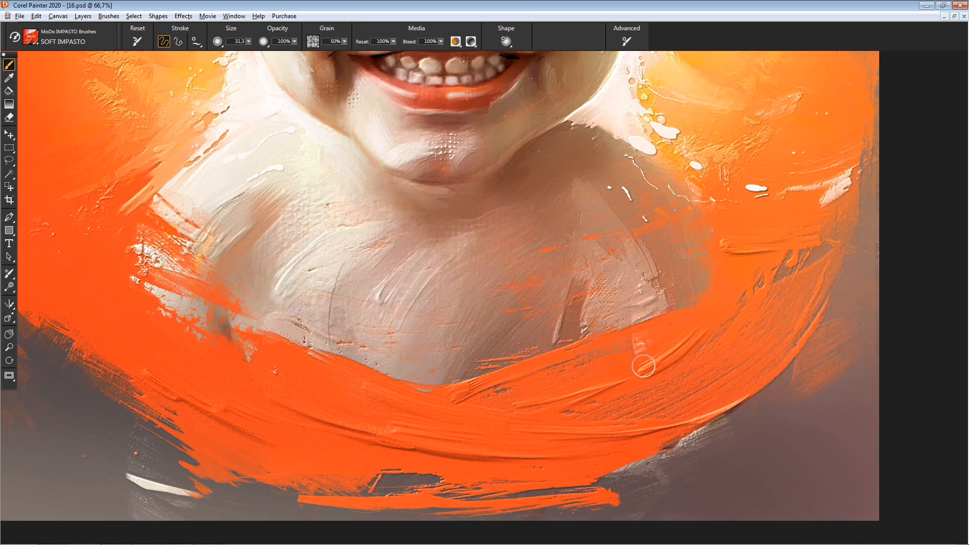